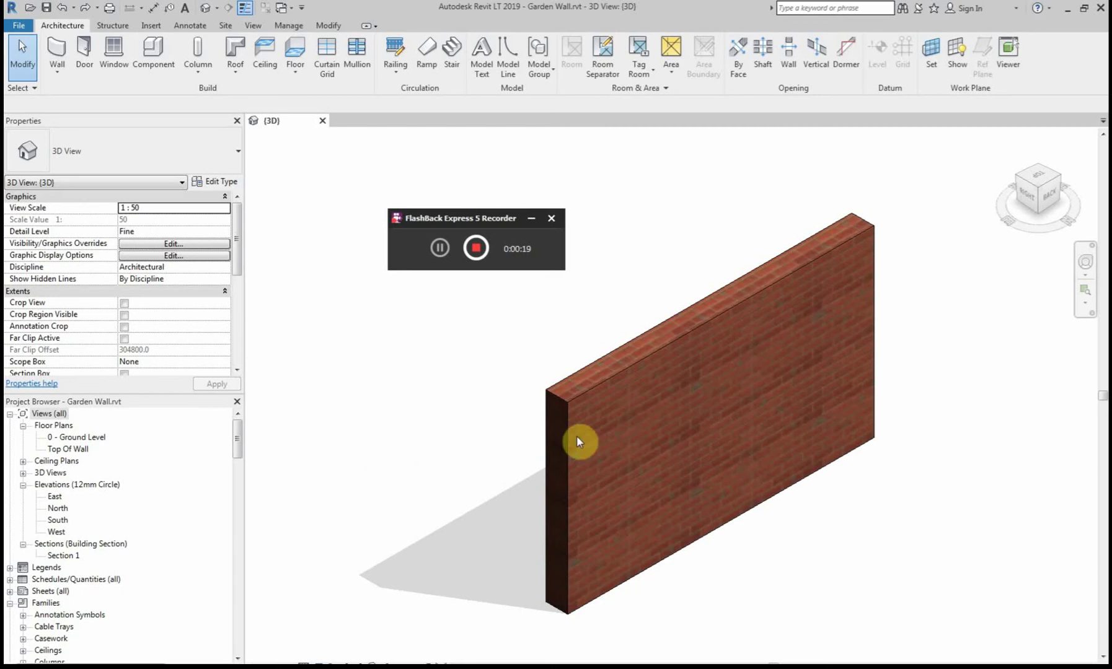
Duplicate the brick wall's type under the name "Wall-Ext_215Bwk with soldier" and apply it to the wall
left_click(587, 396)
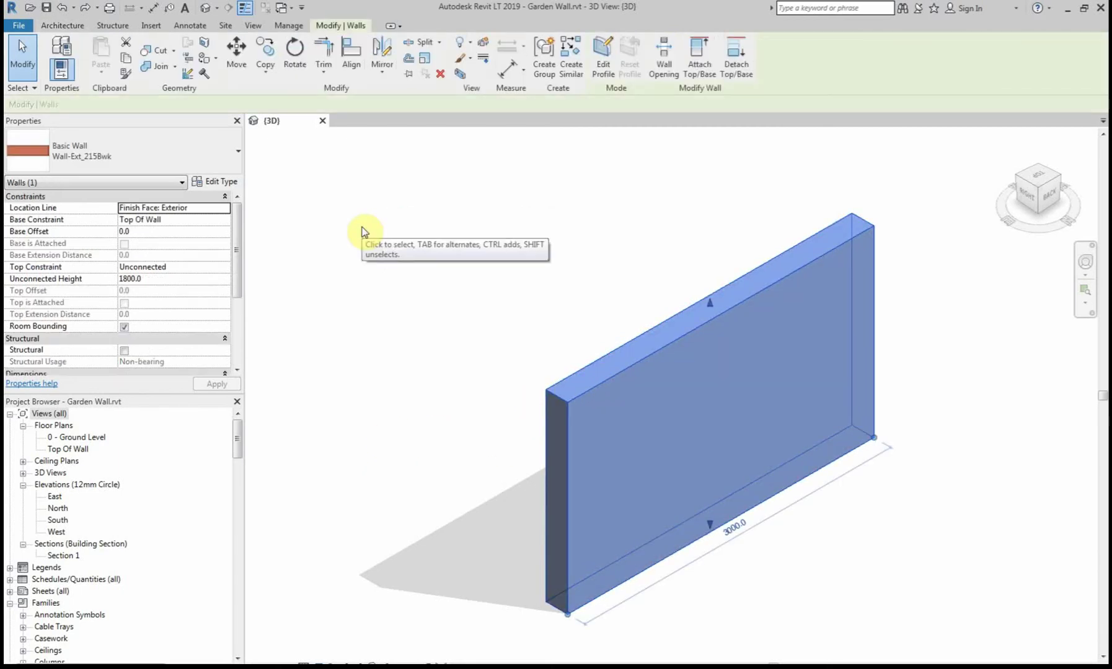
left_click(409, 234)
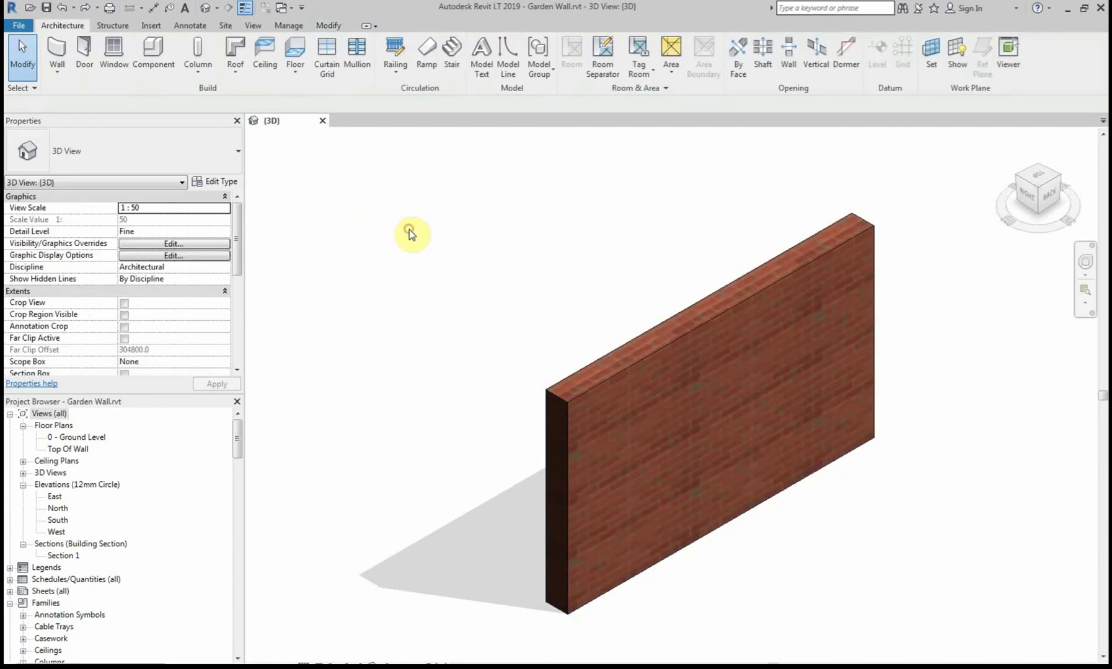
left_click(574, 395)
left_click(221, 182)
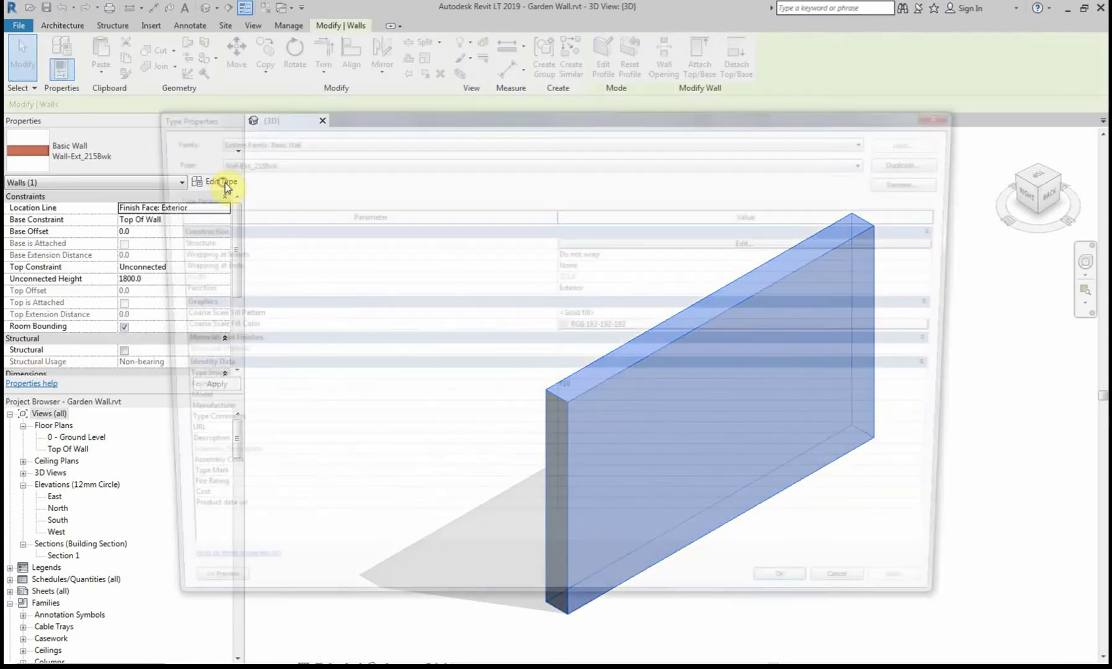
left_click(917, 162)
left_click(569, 355)
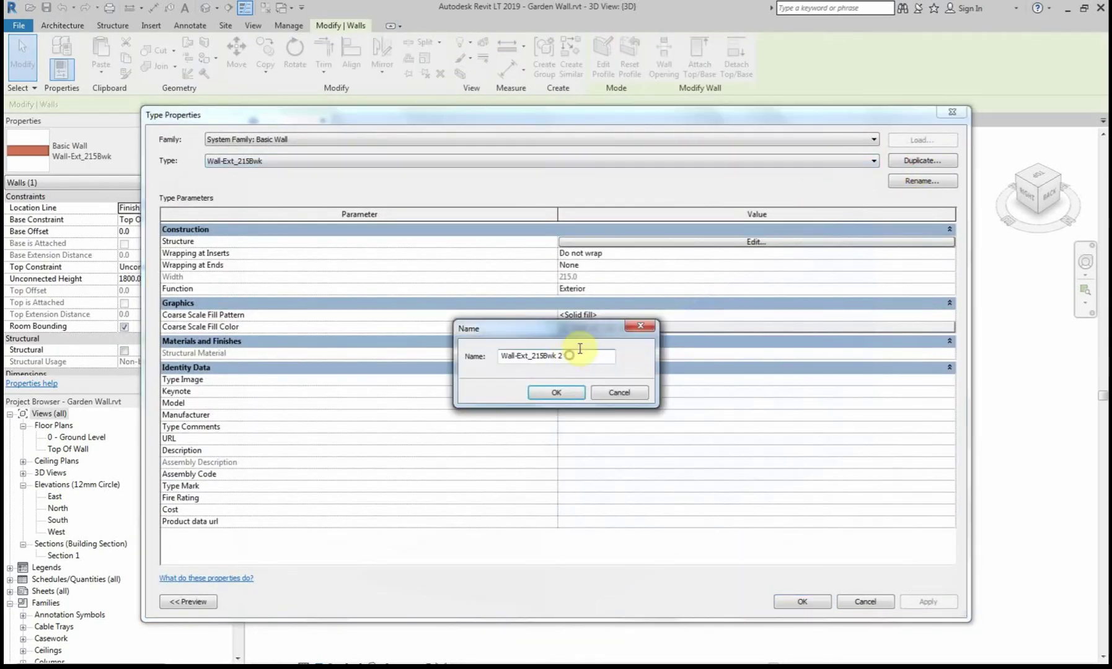
type("with")
left_click(554, 392)
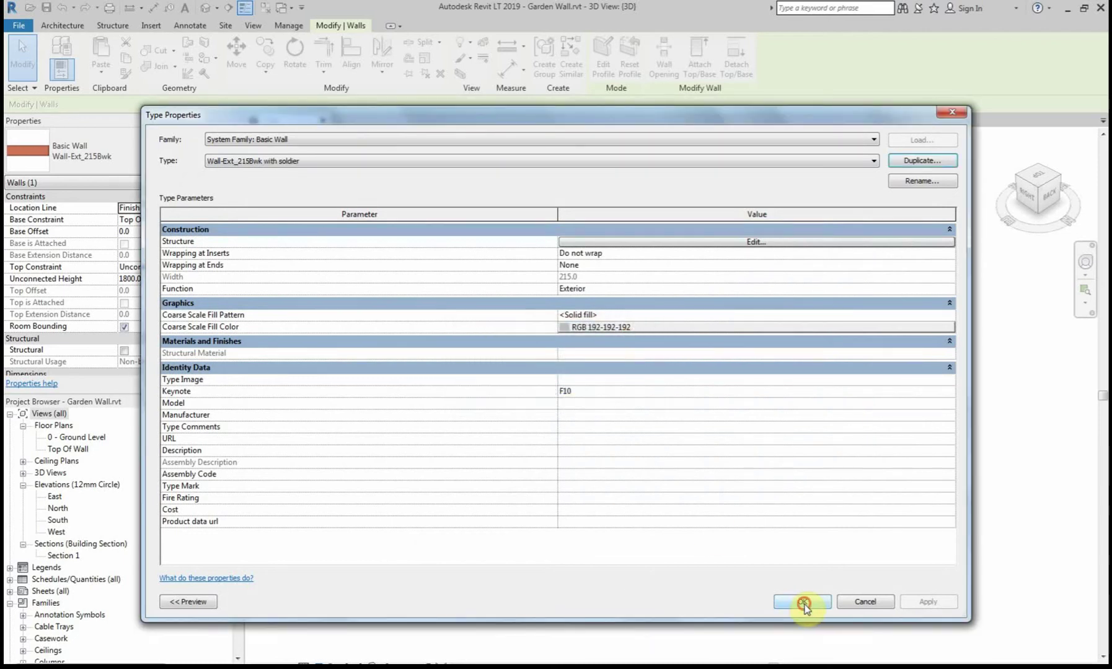
left_click(789, 599)
left_click(816, 548)
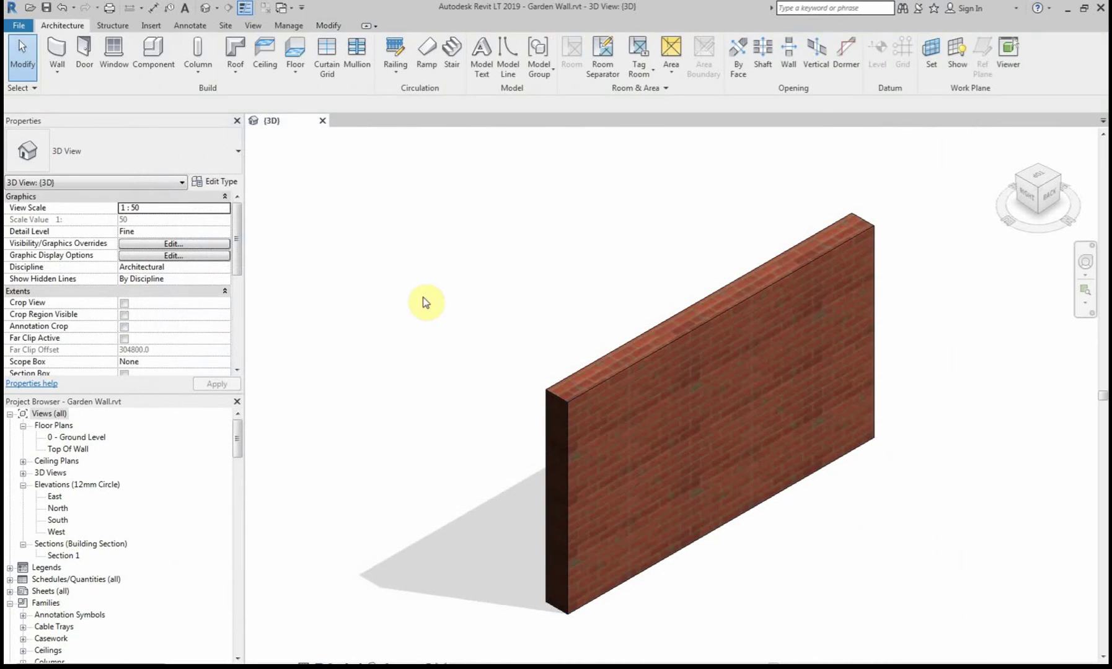
Create a new family from the Metric Profile.rft template, dismissing the reminder to save the project
left_click(19, 29)
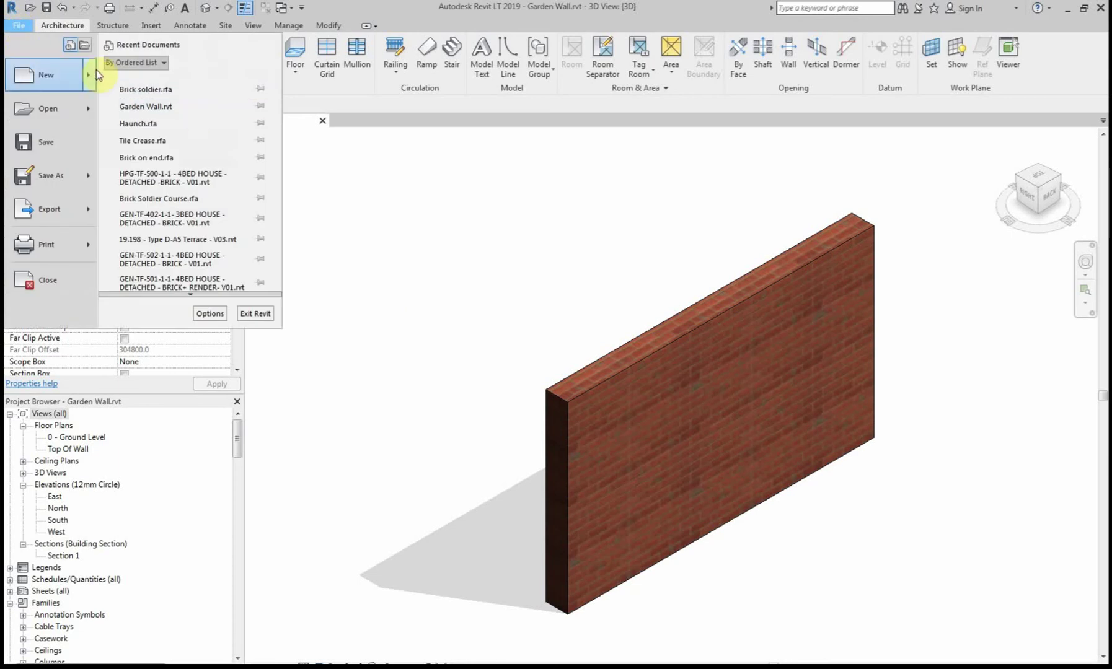
mouse_move(86, 72)
left_click(155, 111)
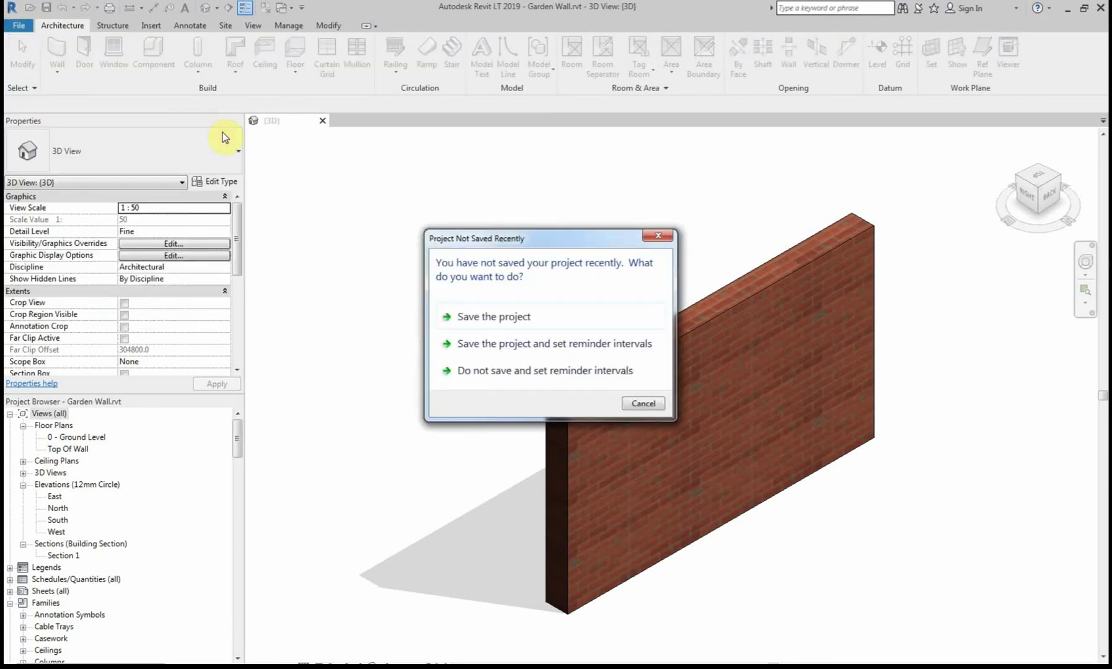
left_click(656, 236)
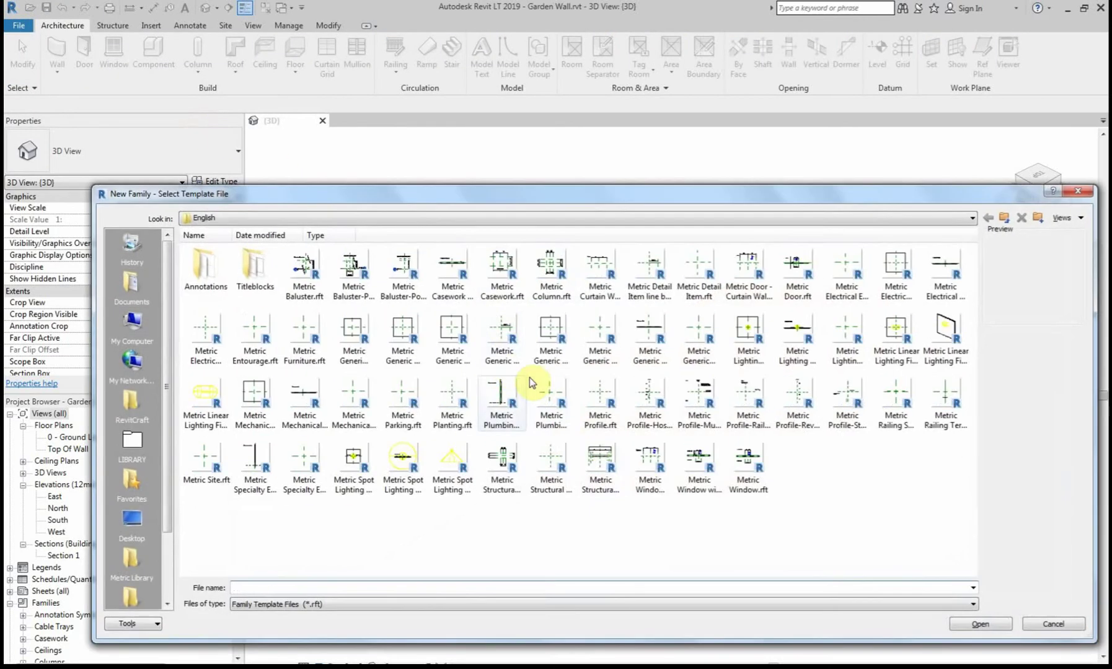
left_click(595, 399)
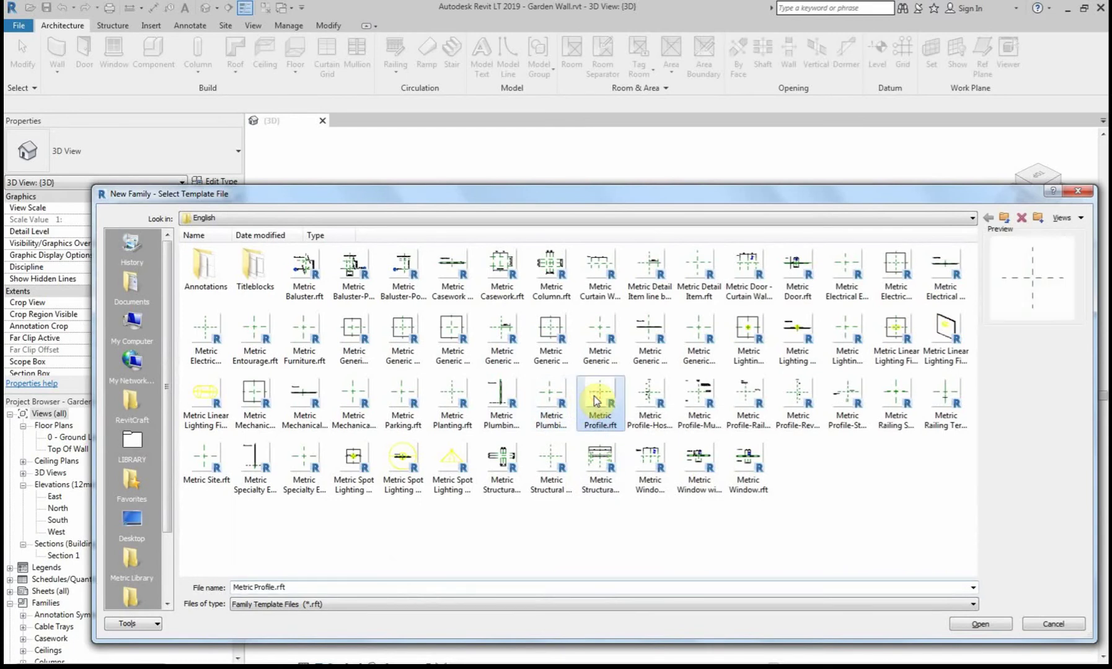
left_click(979, 623)
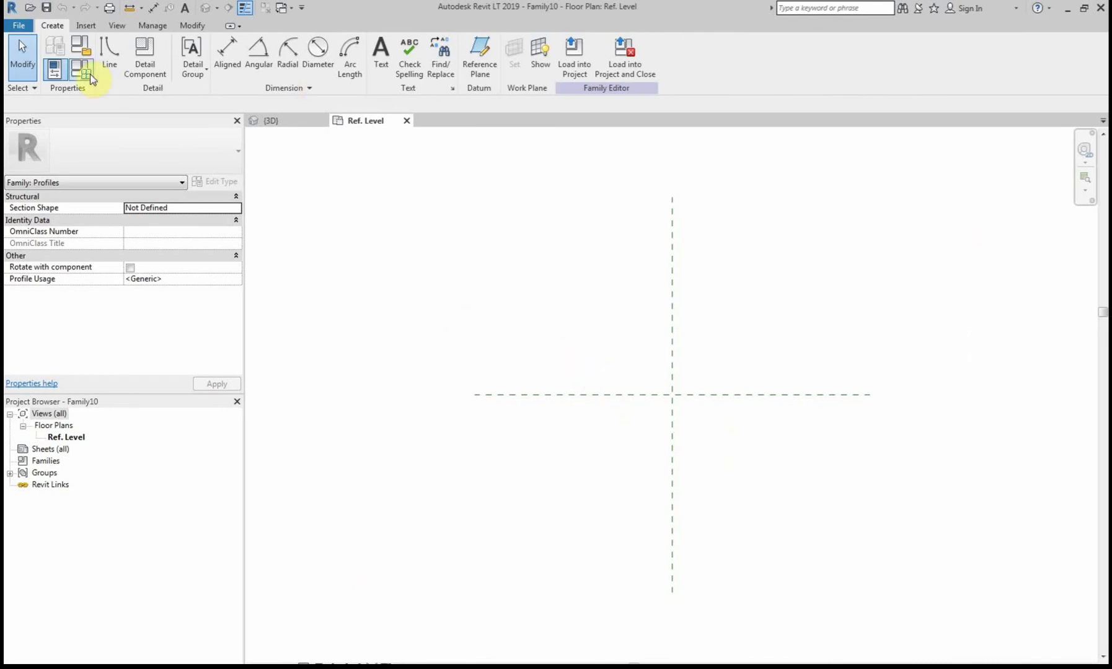
Draw a rectangle about 300 mm wide and 160 mm high, up and left from the intersection of the reference planes
left_click(108, 51)
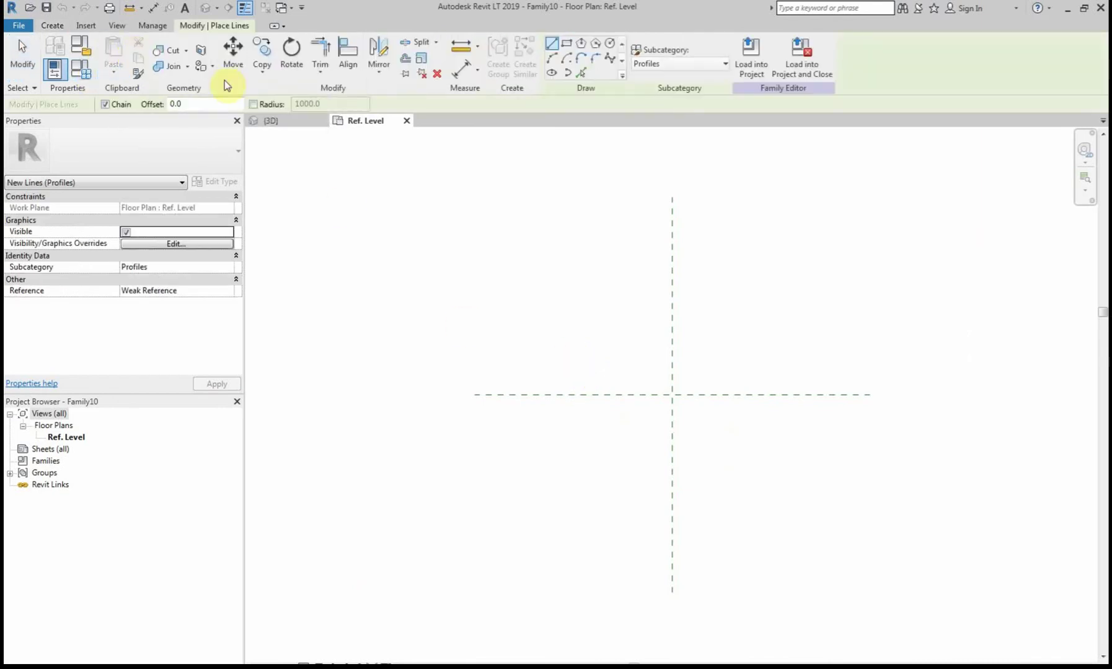
left_click(566, 45)
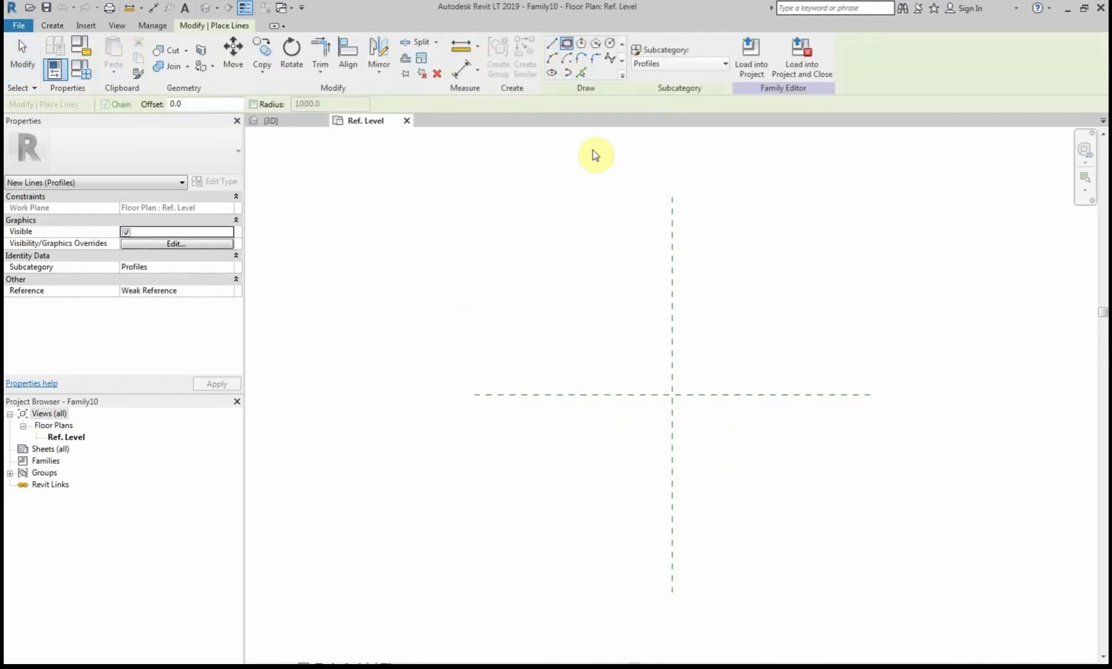
left_click(672, 395)
left_click(573, 343)
scroll(666, 356, "up", 4)
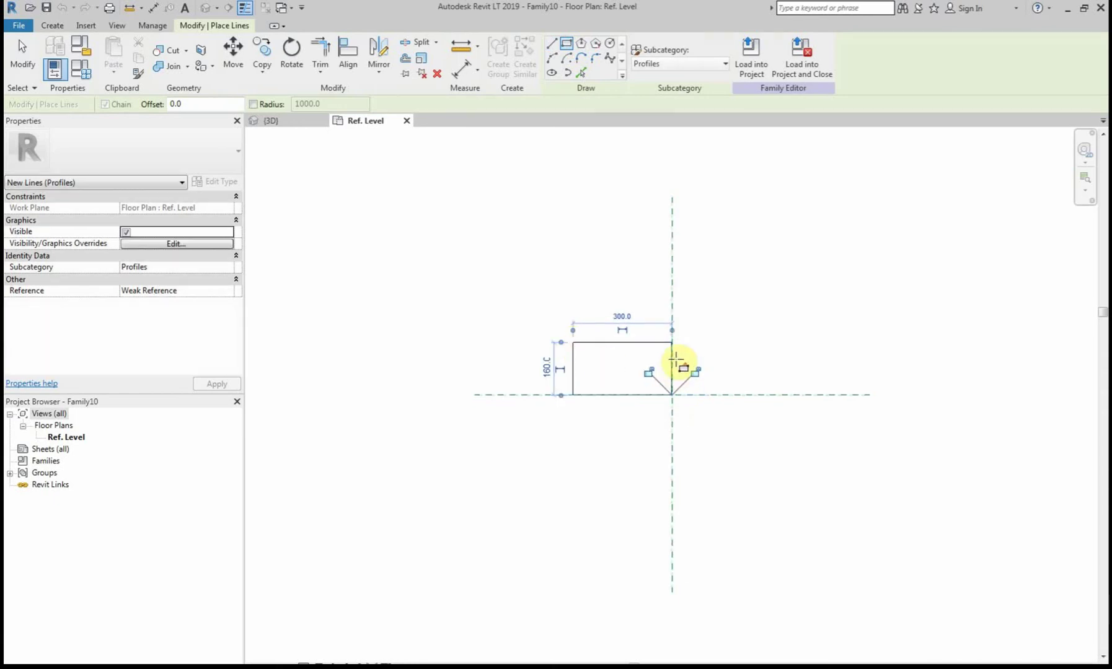
key("Escape")
key("Escape")
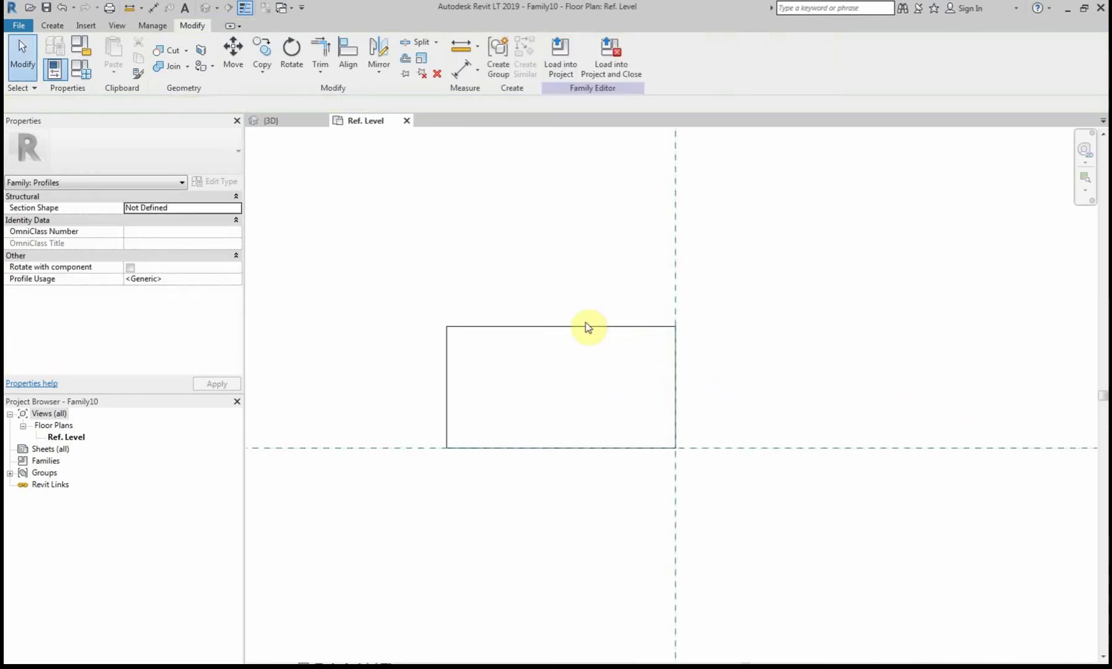
Set the profile rectangle's height to 112.5 mm and its width to 215 mm
left_click(582, 326)
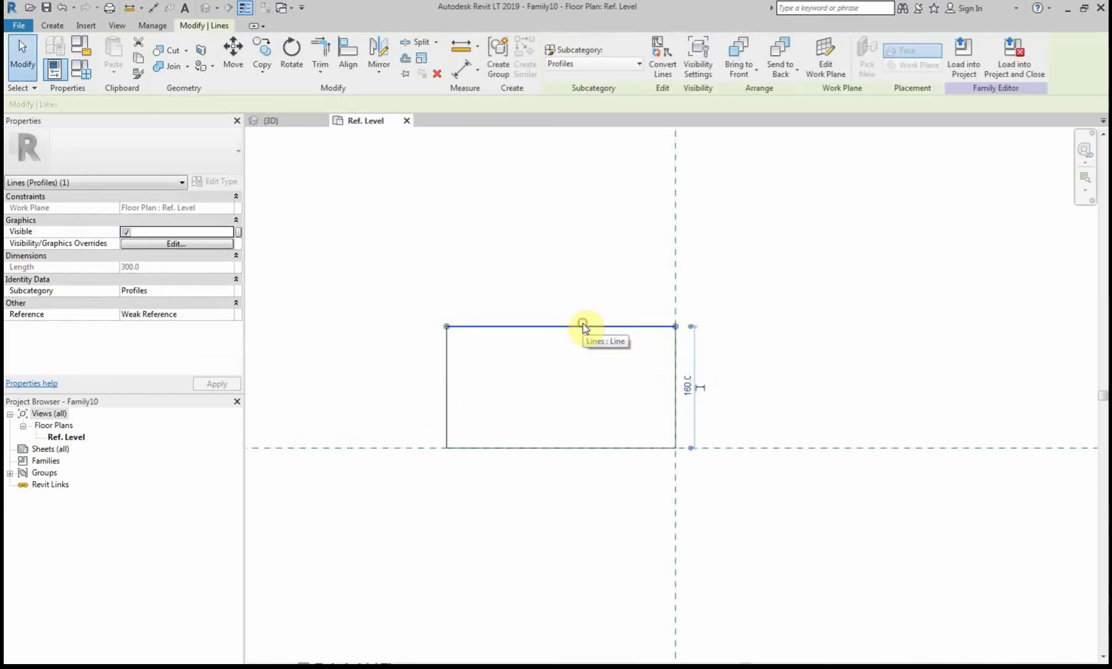
left_click(688, 385)
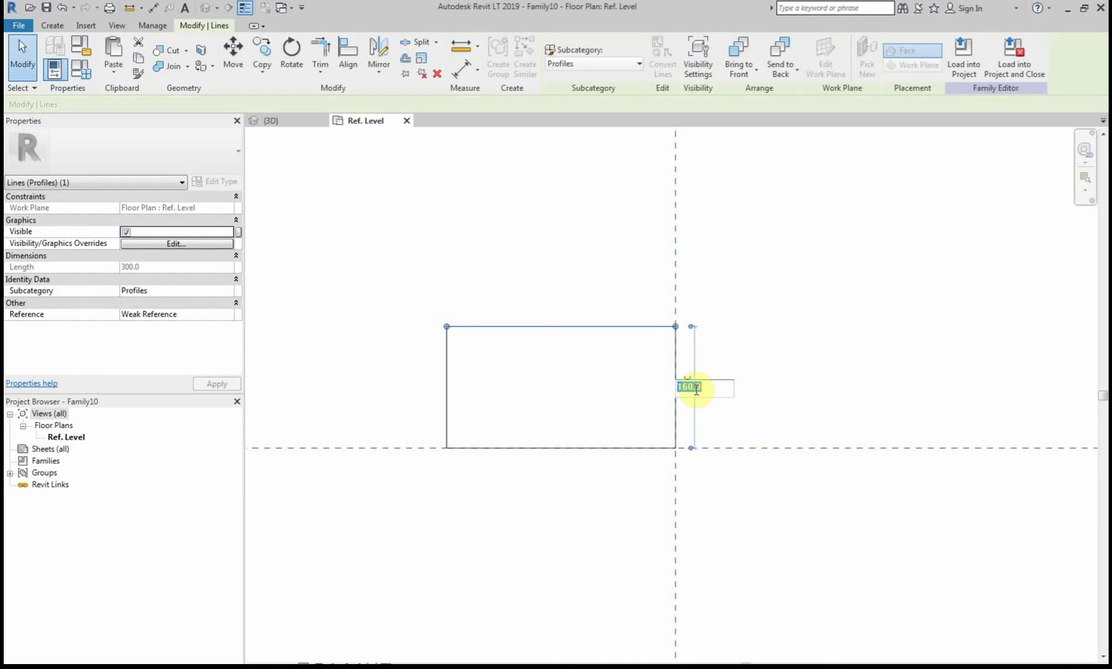
type("112.5")
key("Return")
left_click(570, 310)
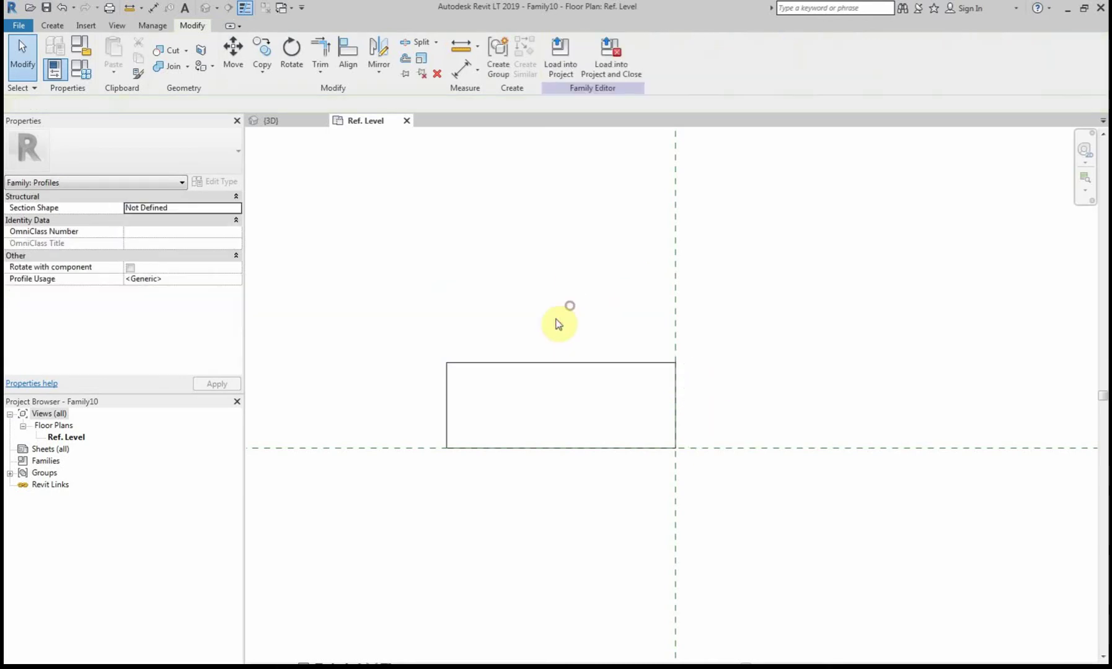
left_click(448, 383)
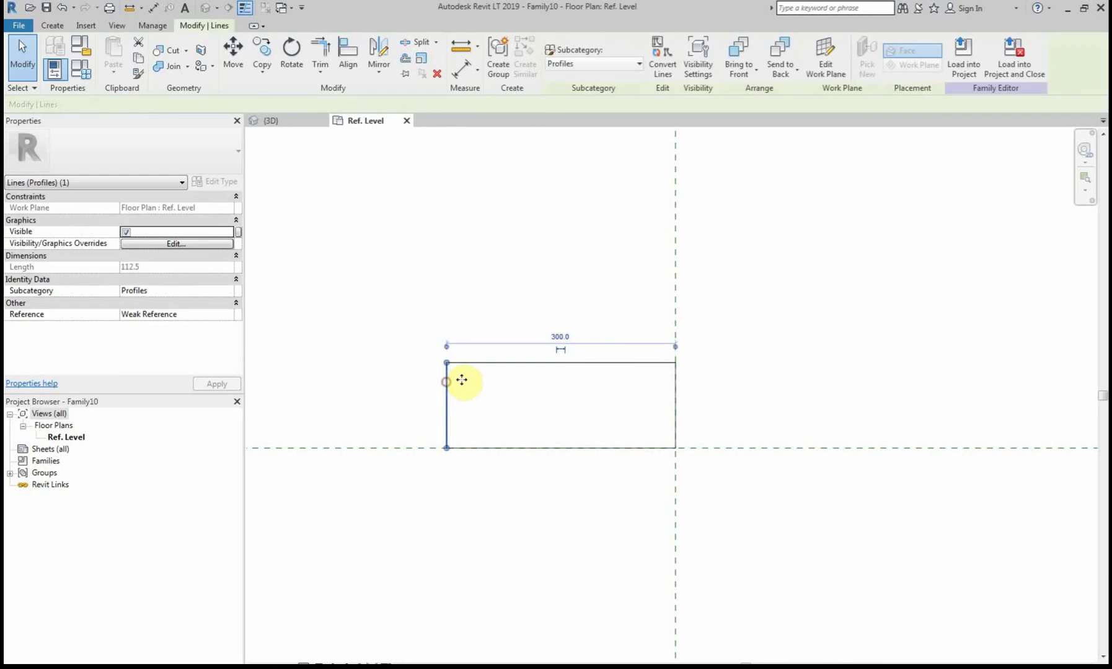
left_click(560, 336)
type("215")
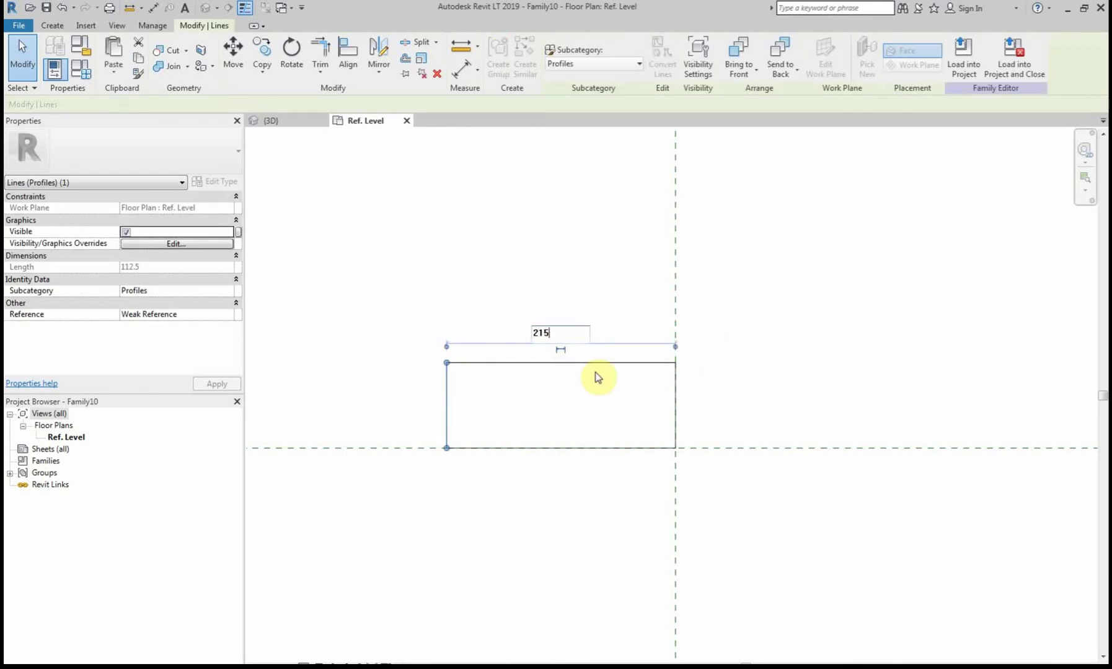
key("Return")
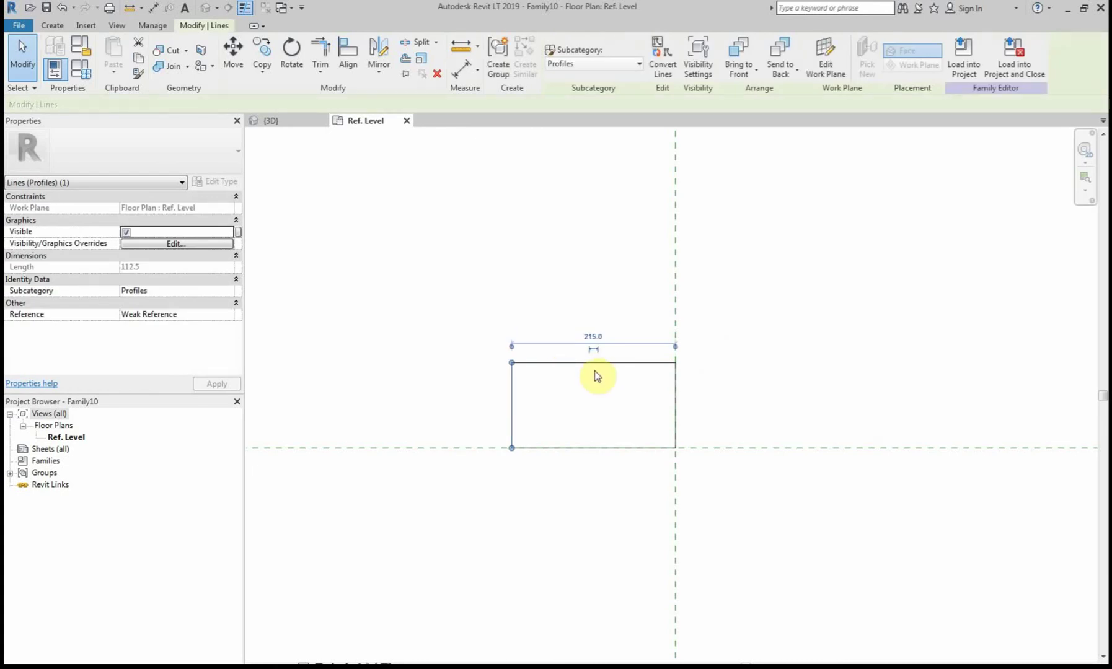
Save the profile family as "Brick Soldier Course" in the RevitCraft folder and load it into the Garden Wall project
left_click(46, 8)
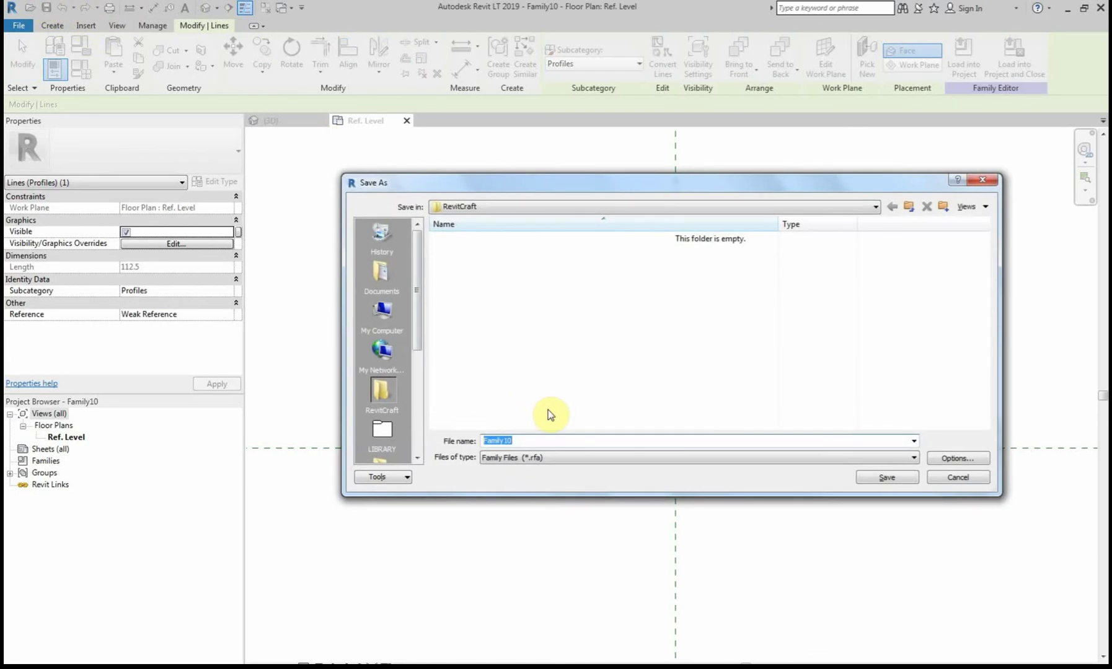
type("Brick Soldier Course")
left_click(873, 477)
key("Escape")
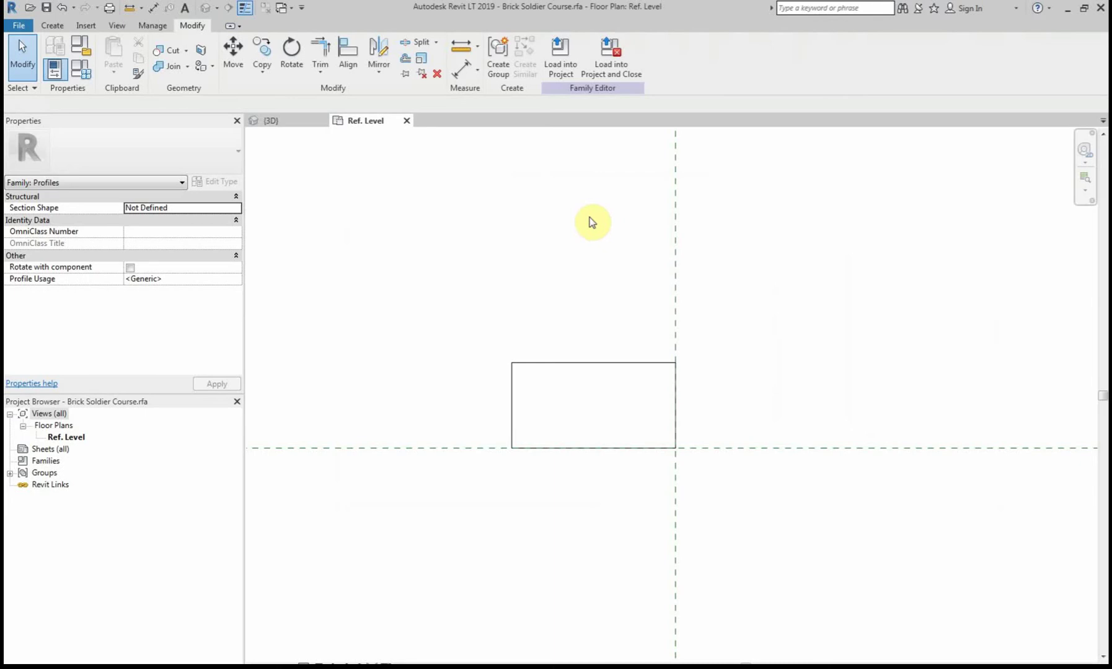
left_click(558, 70)
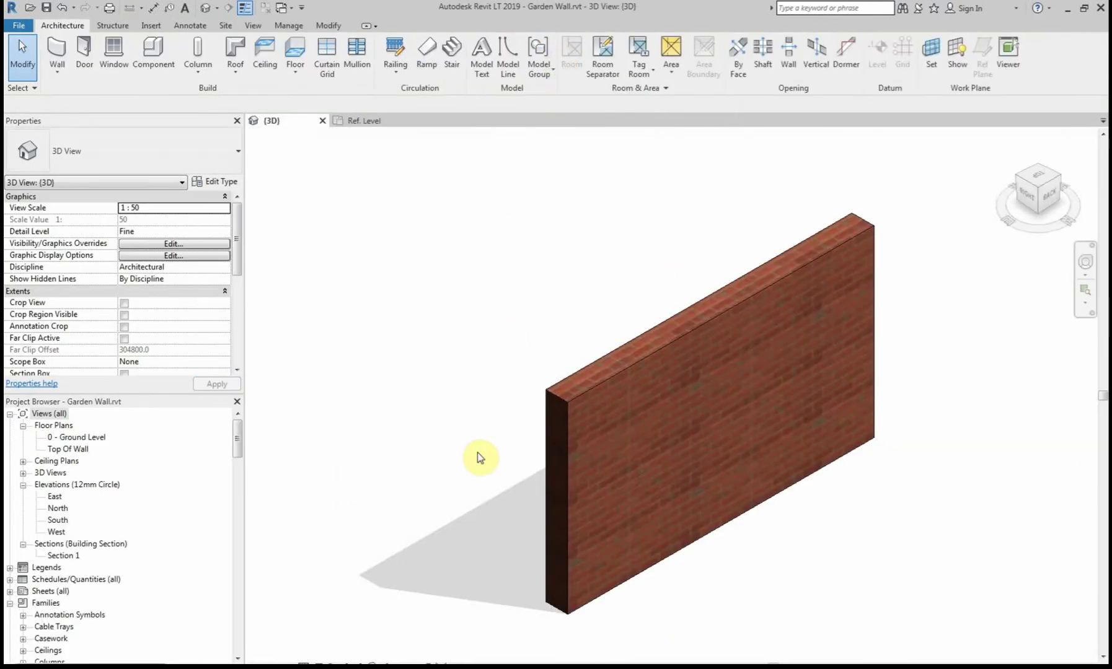
Open the wall type's structure for editing and show its section preview, zoomed to the top of the wall
left_click(588, 397)
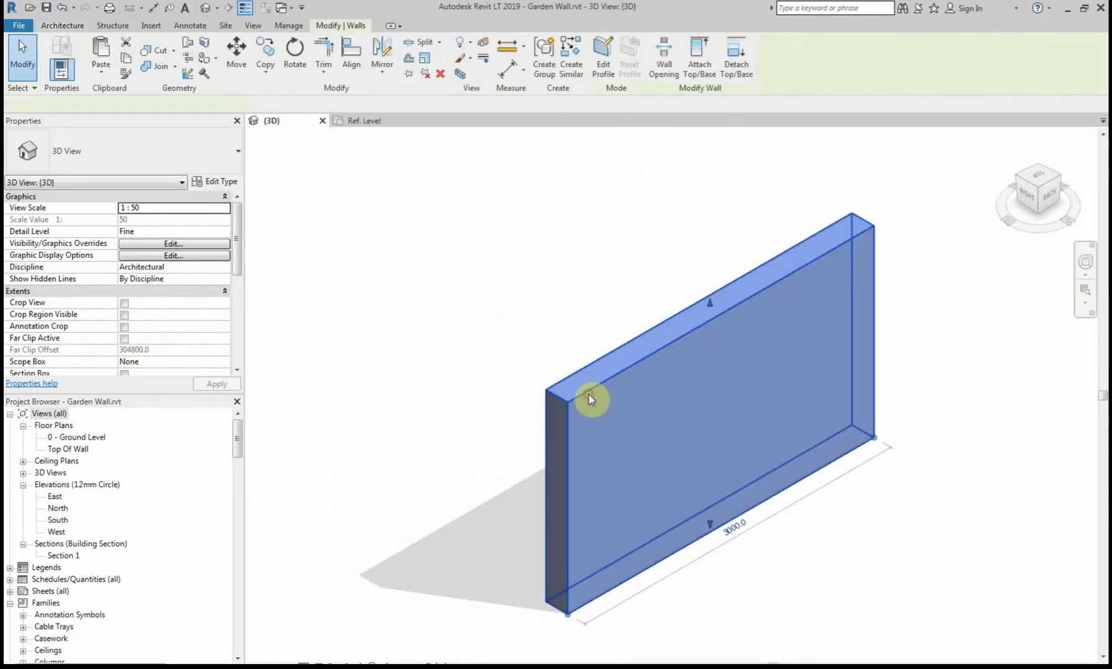
left_click(222, 182)
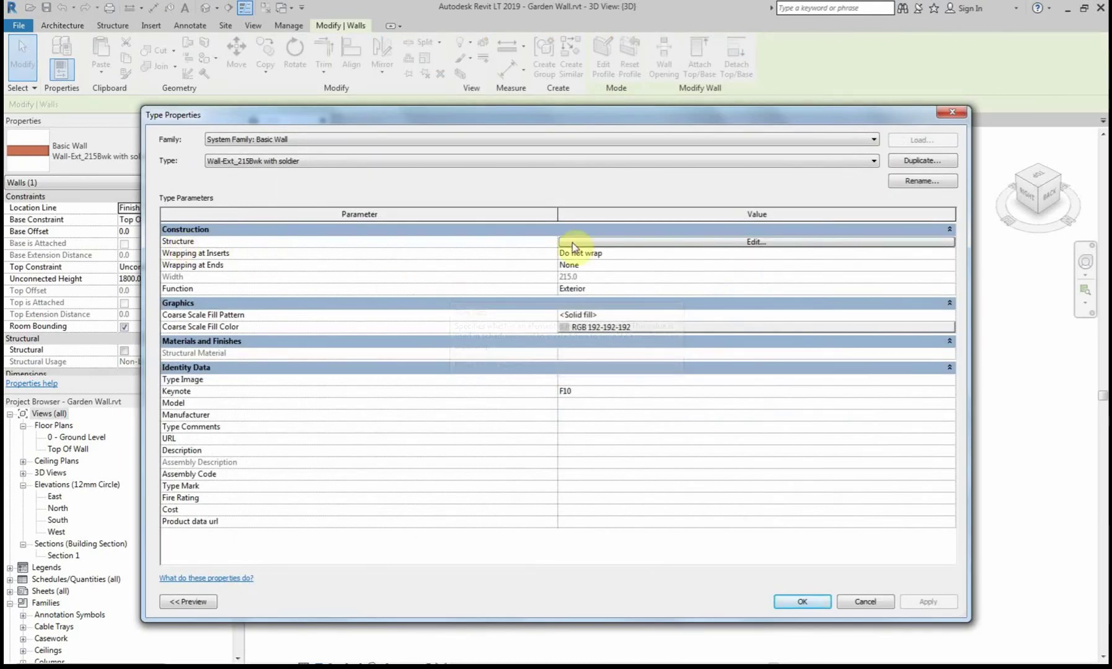
left_click(627, 243)
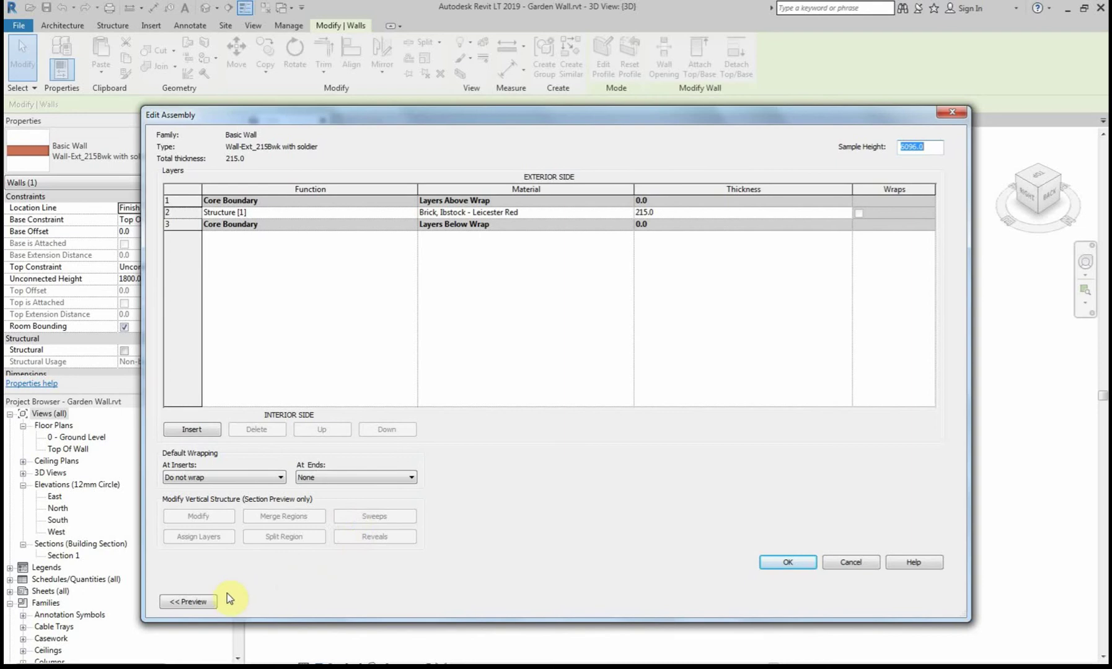
left_click(194, 600)
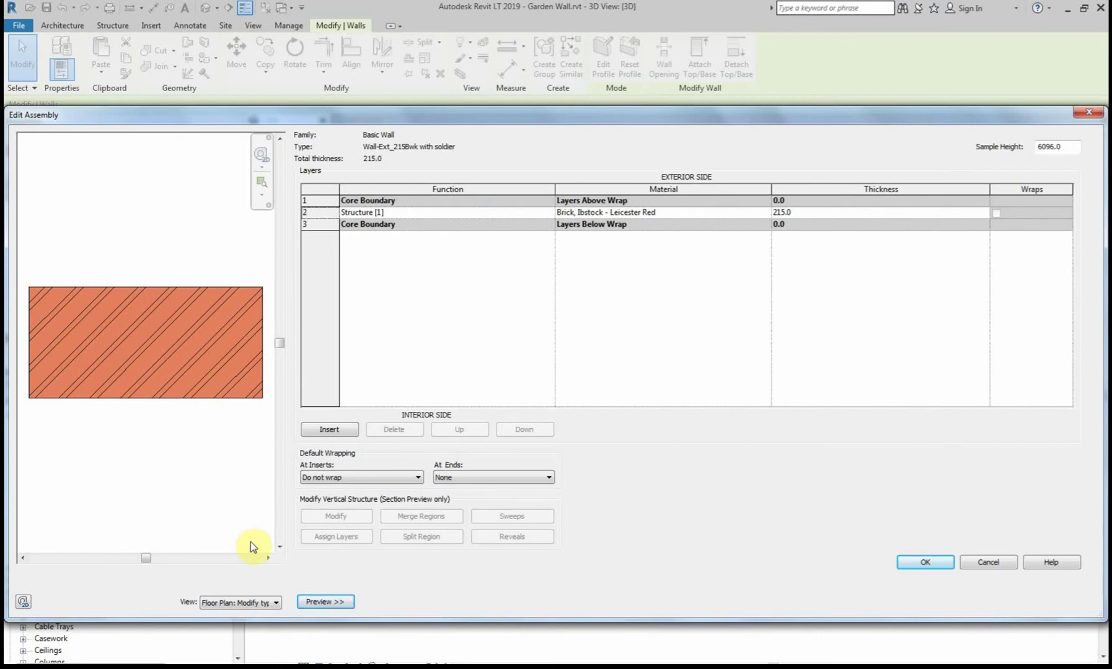
left_click(275, 602)
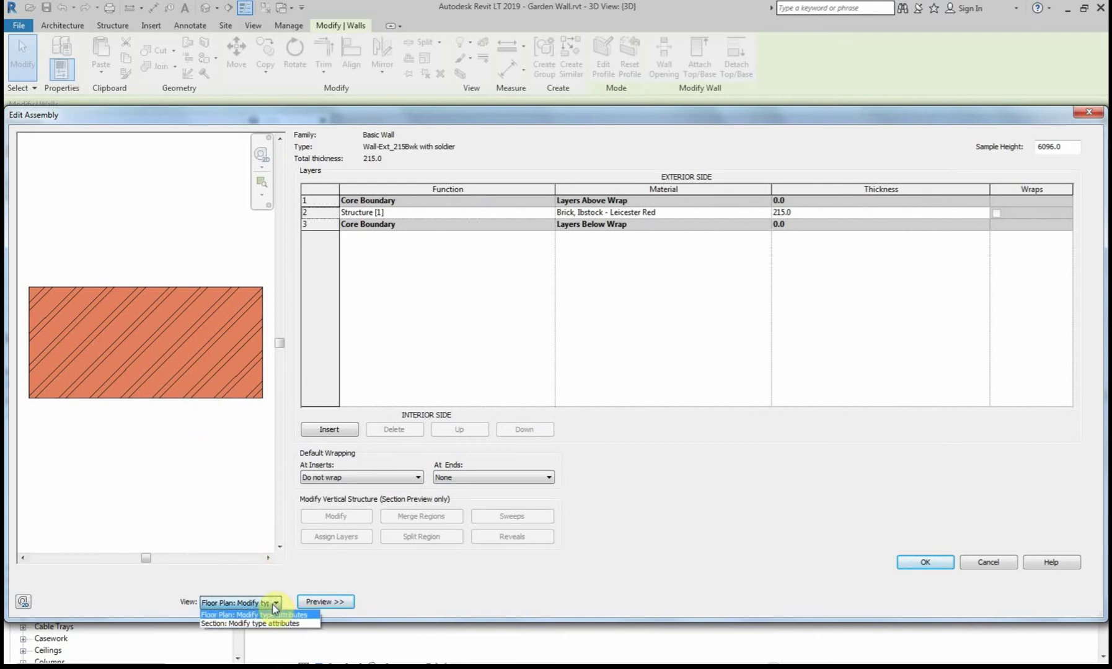
left_click(268, 623)
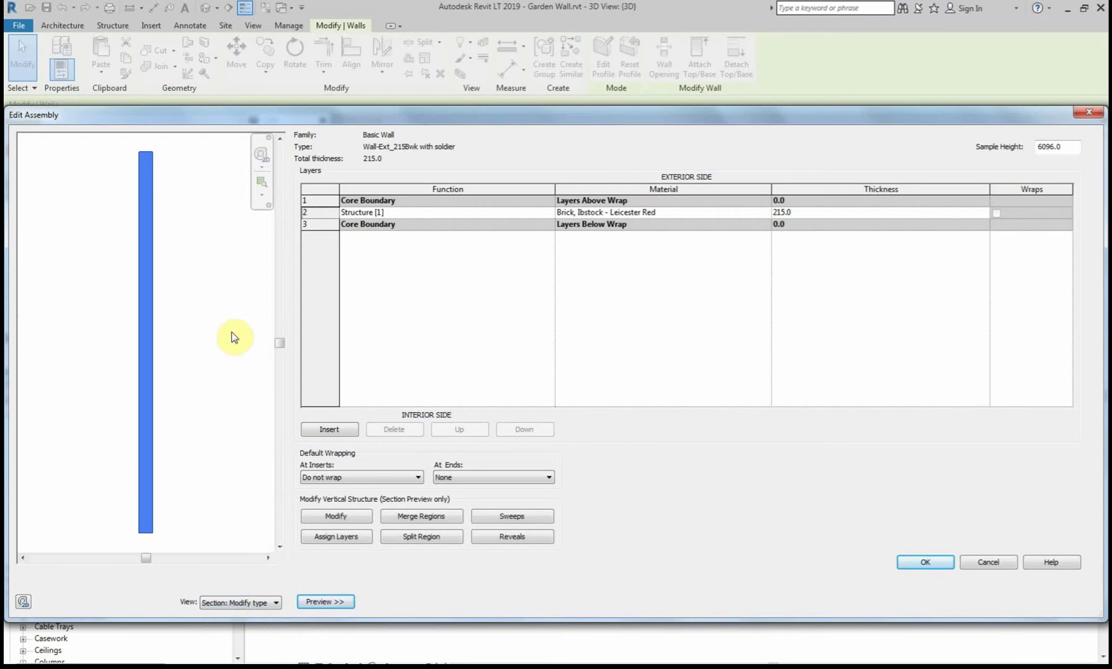
left_click(261, 184)
left_click_drag(107, 140, 184, 184)
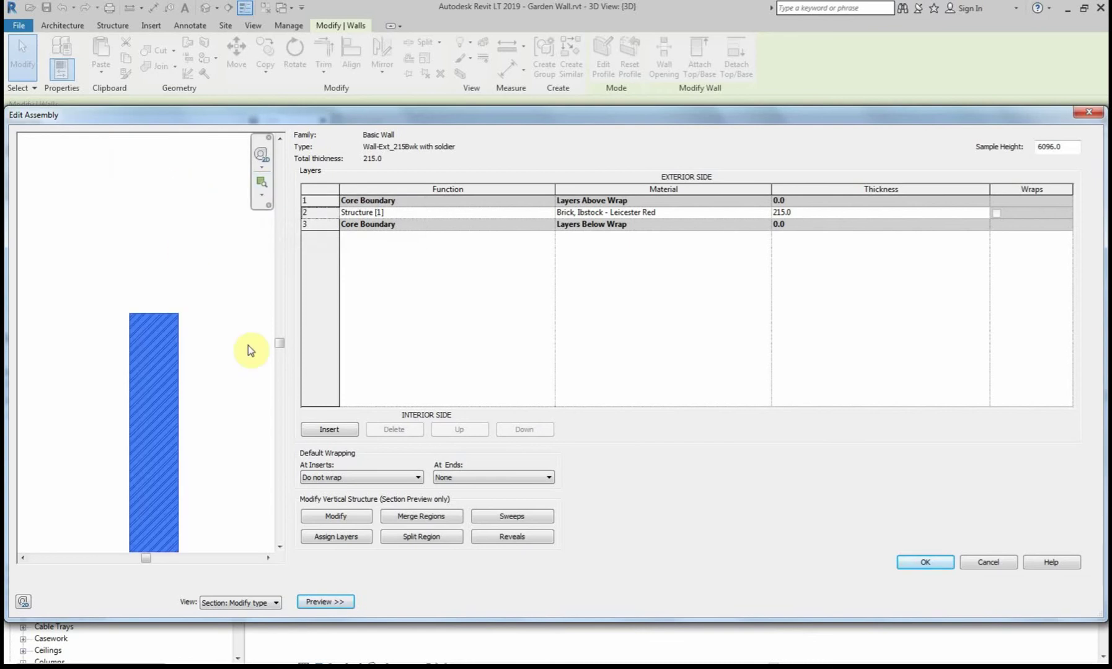
Add a wall sweep to the wall structure and assign it the Brick Soldier Course profile
left_click(524, 516)
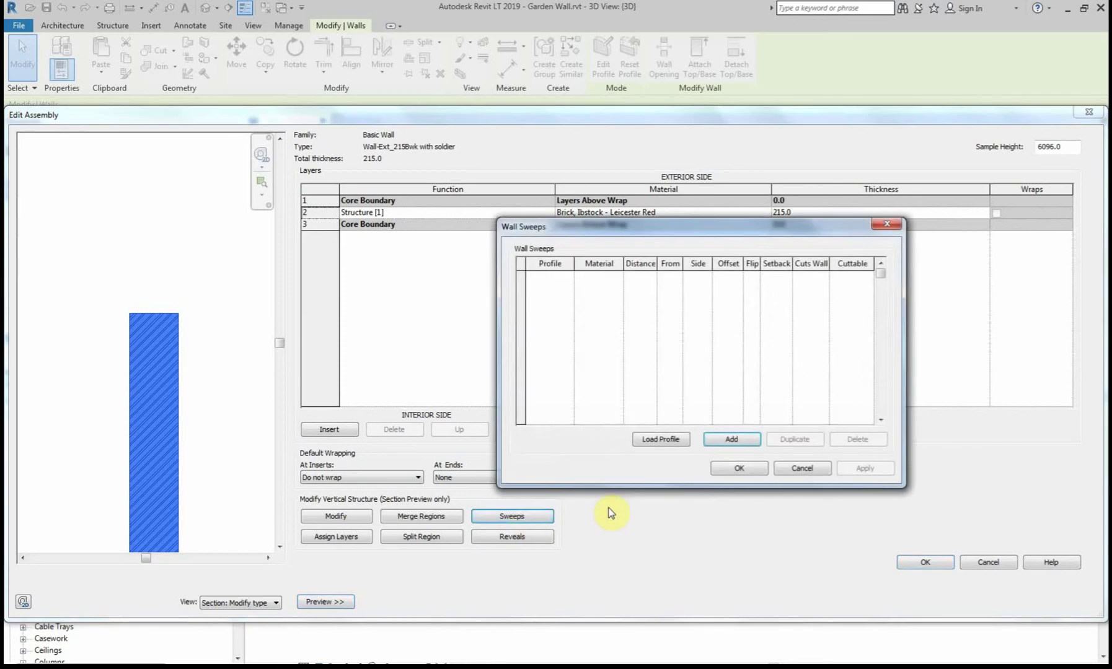
left_click(737, 439)
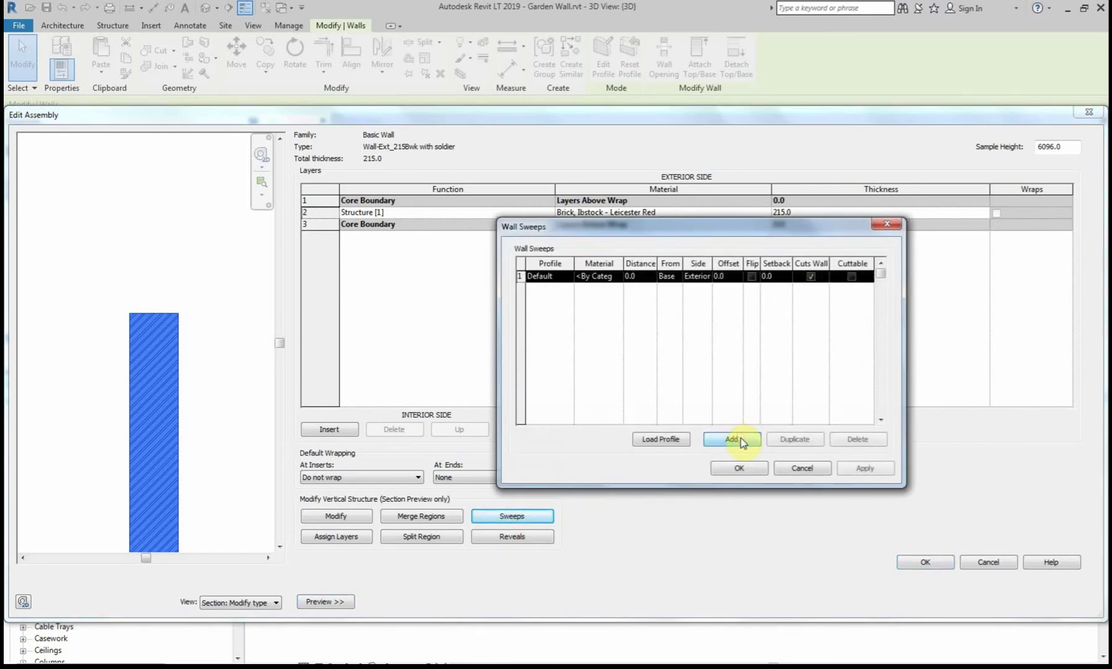
left_click(549, 276)
left_click(568, 276)
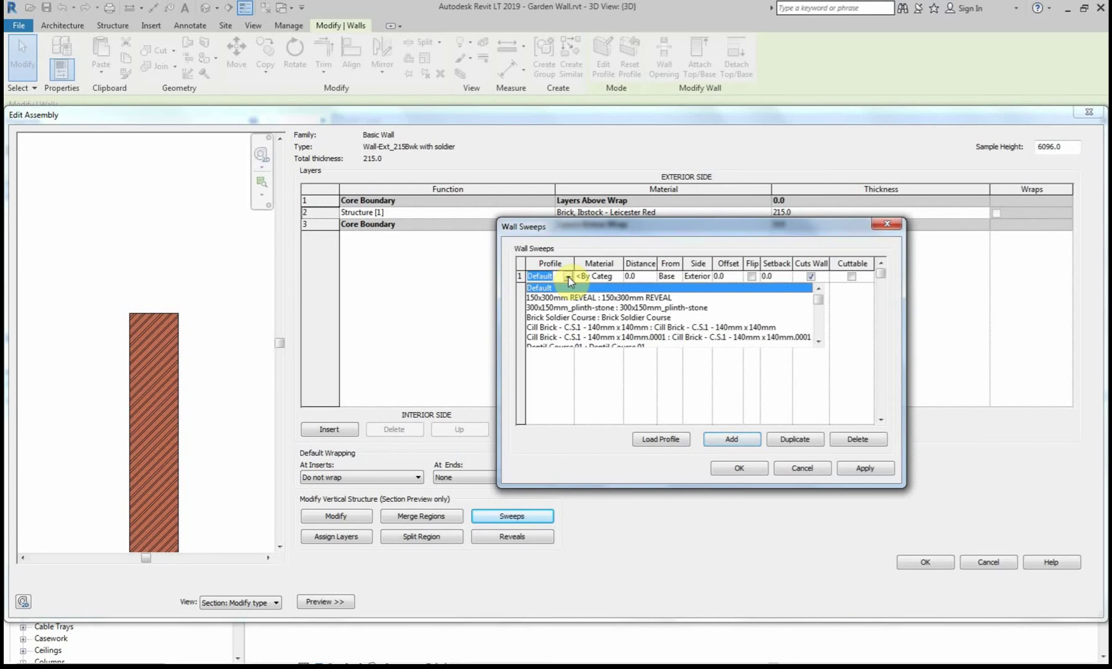
left_click(558, 318)
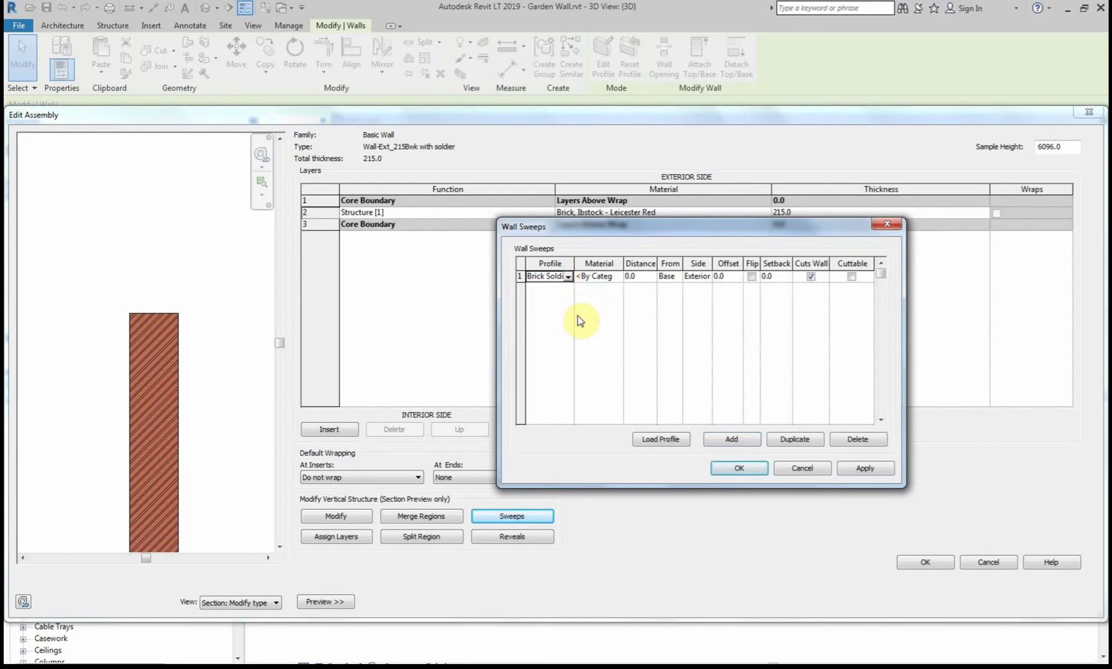
Set the soldier course sweep to be positioned from the wall's Top and apply the change
left_click(677, 279)
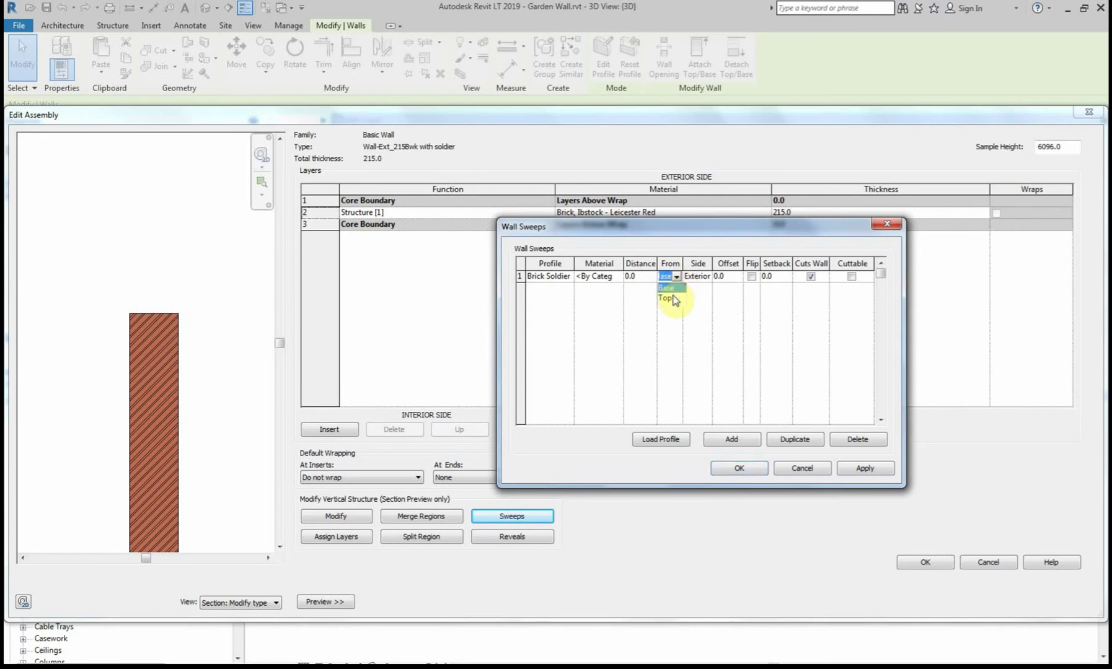
left_click(669, 298)
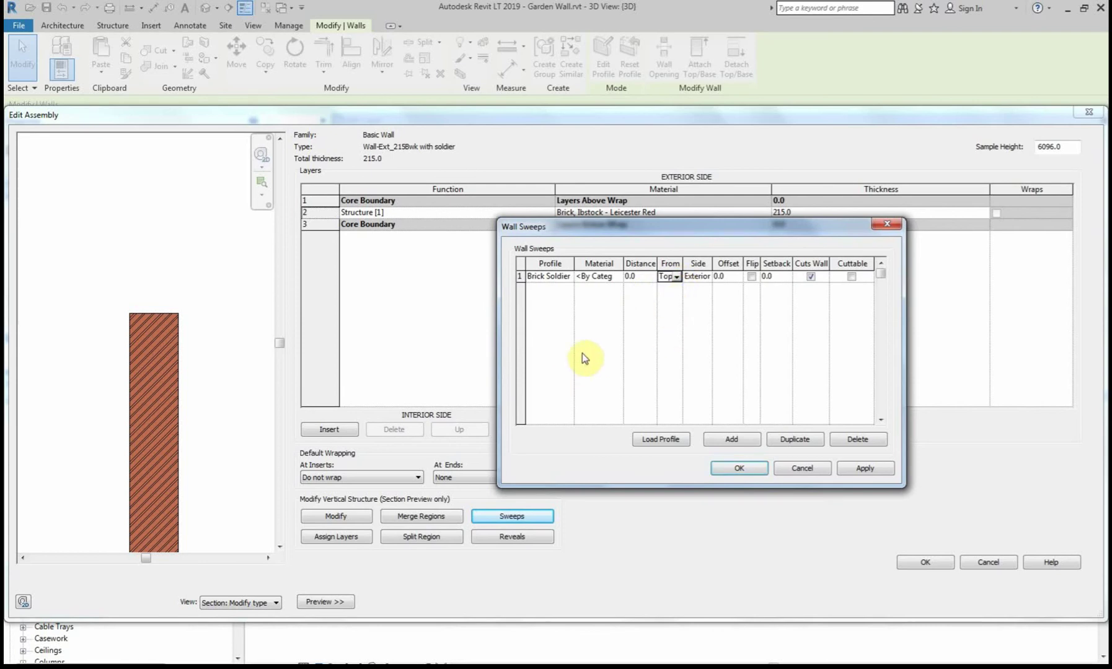
left_click(866, 469)
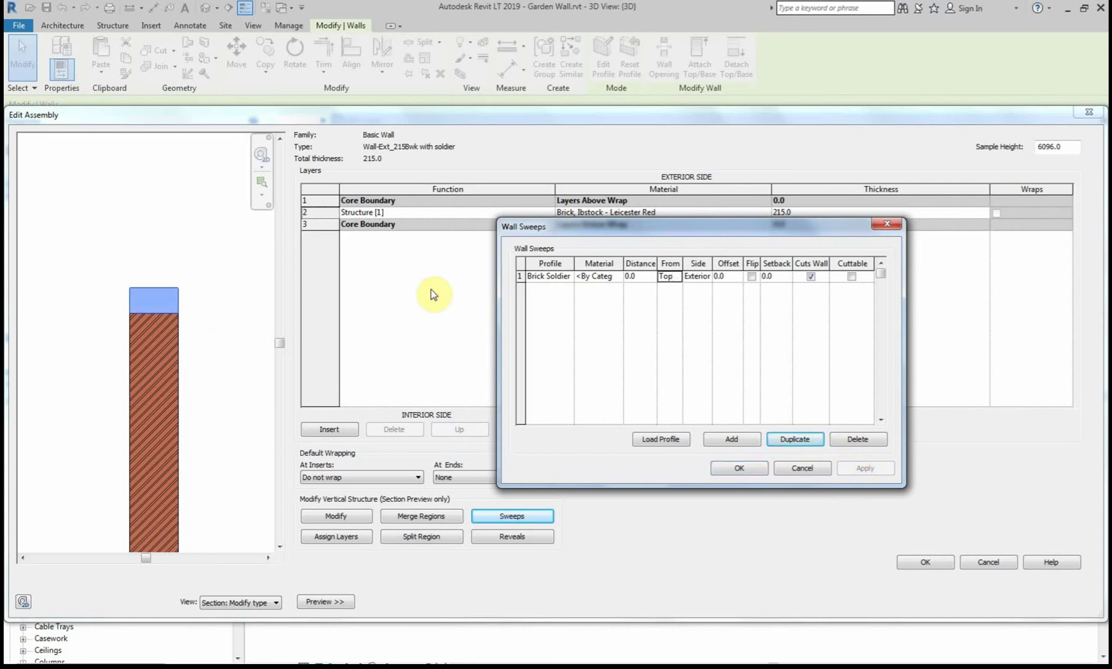
Assign the material "Brick, Engineering, Grey Soldier" to the wall sweep and accept the sweep settings
left_click(619, 277)
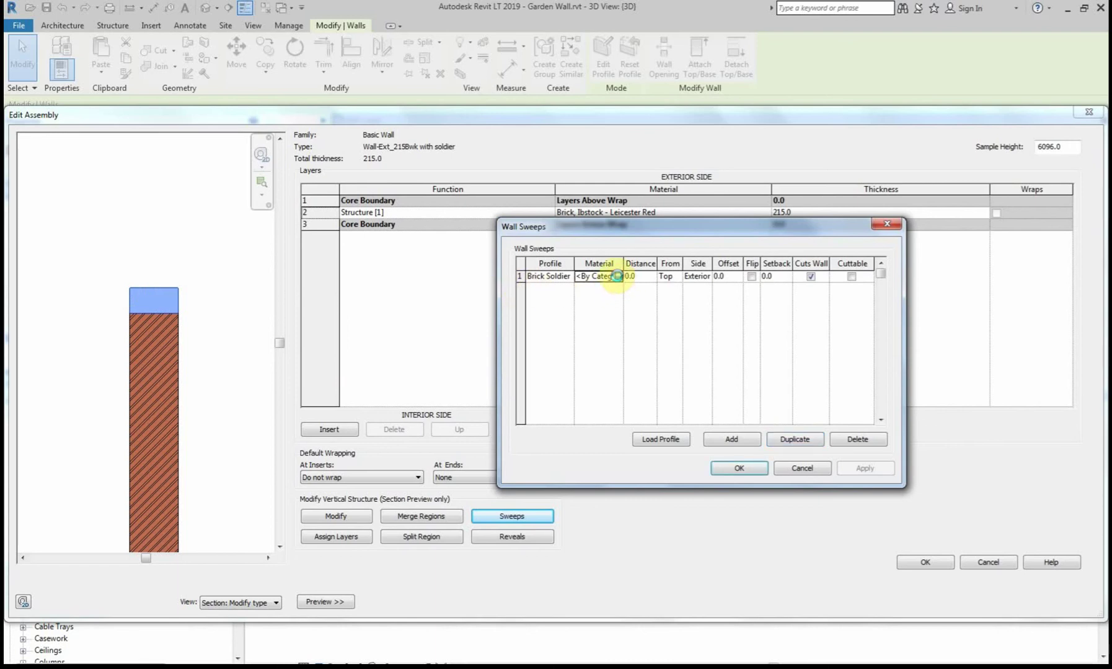
left_click(617, 276)
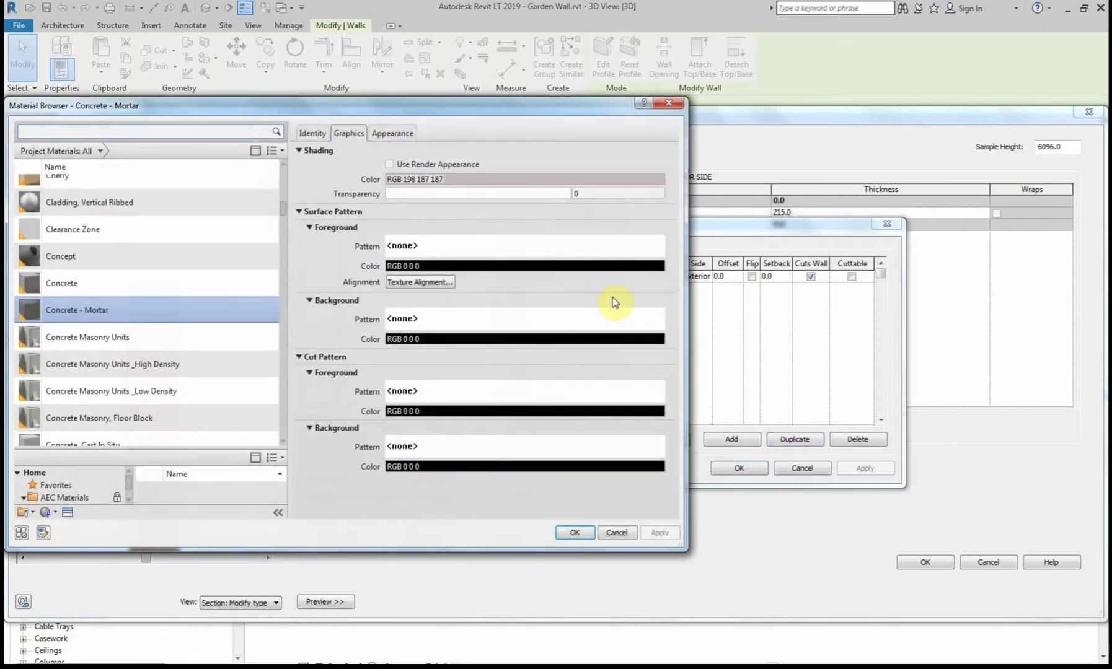
scroll(235, 317, "down", 3)
scroll(236, 315, "up", 4)
scroll(235, 313, "up", 4)
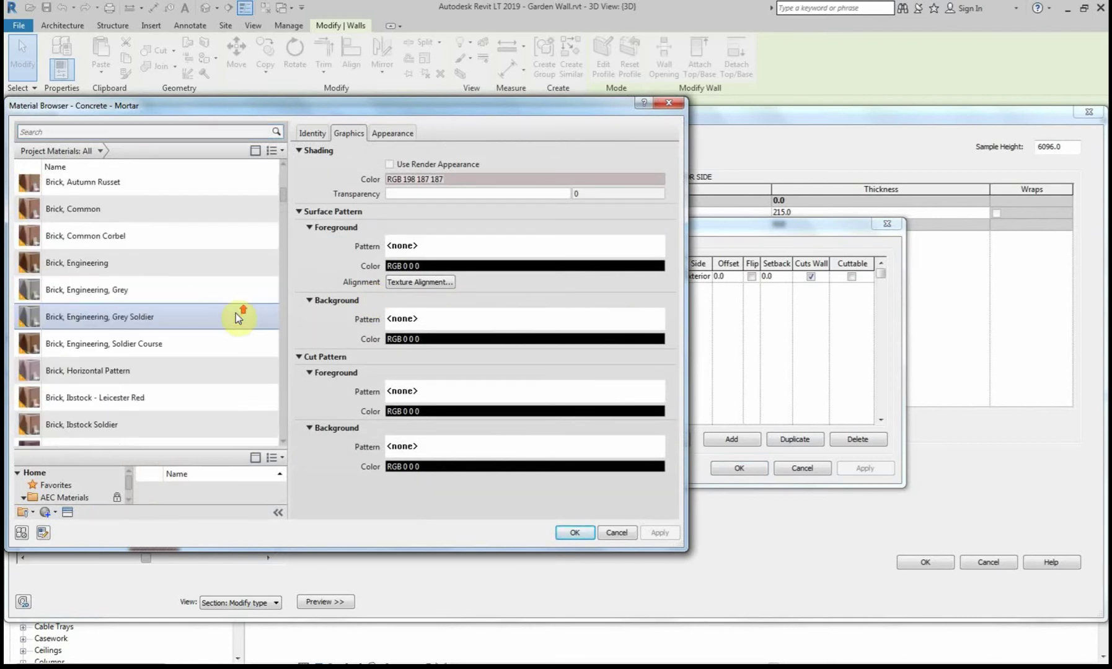
left_click(131, 318)
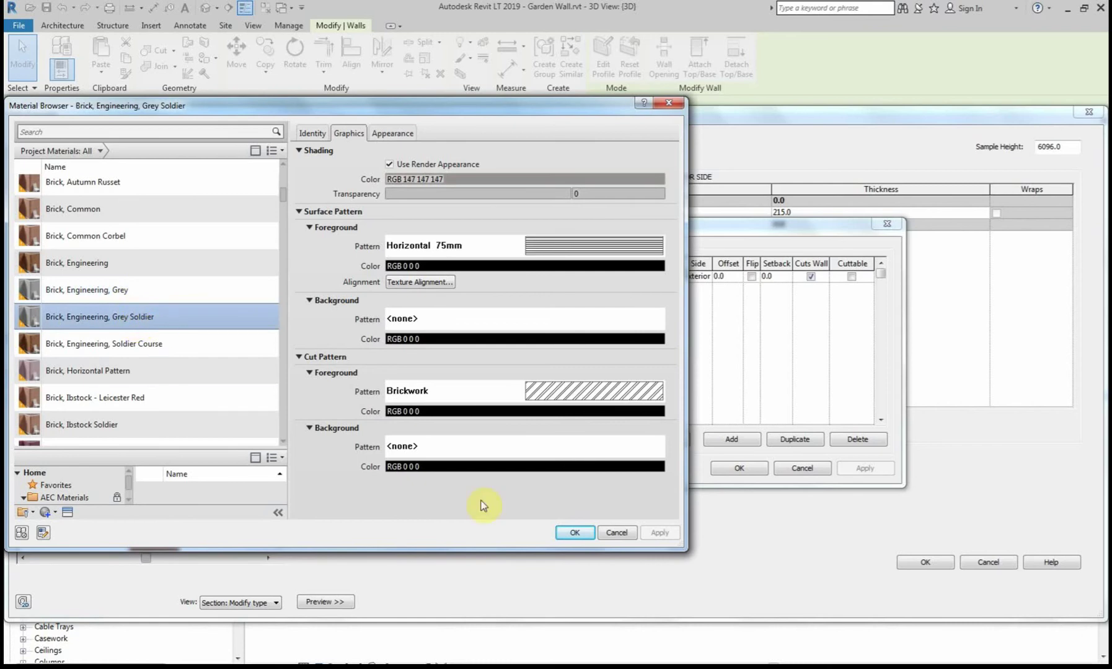
left_click(575, 534)
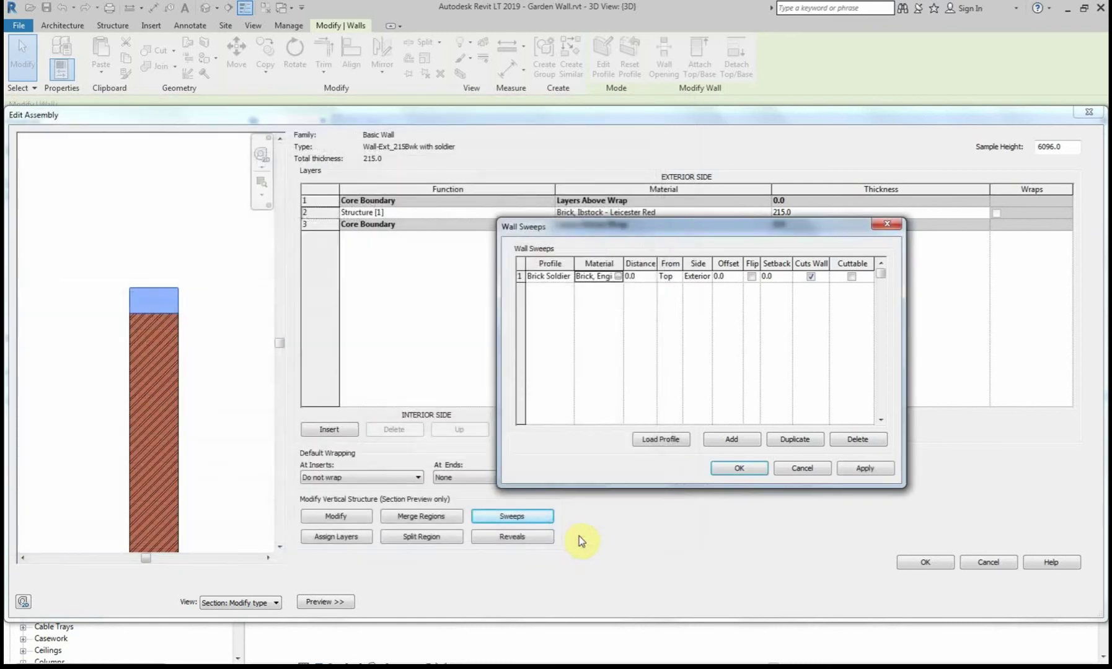
left_click(866, 469)
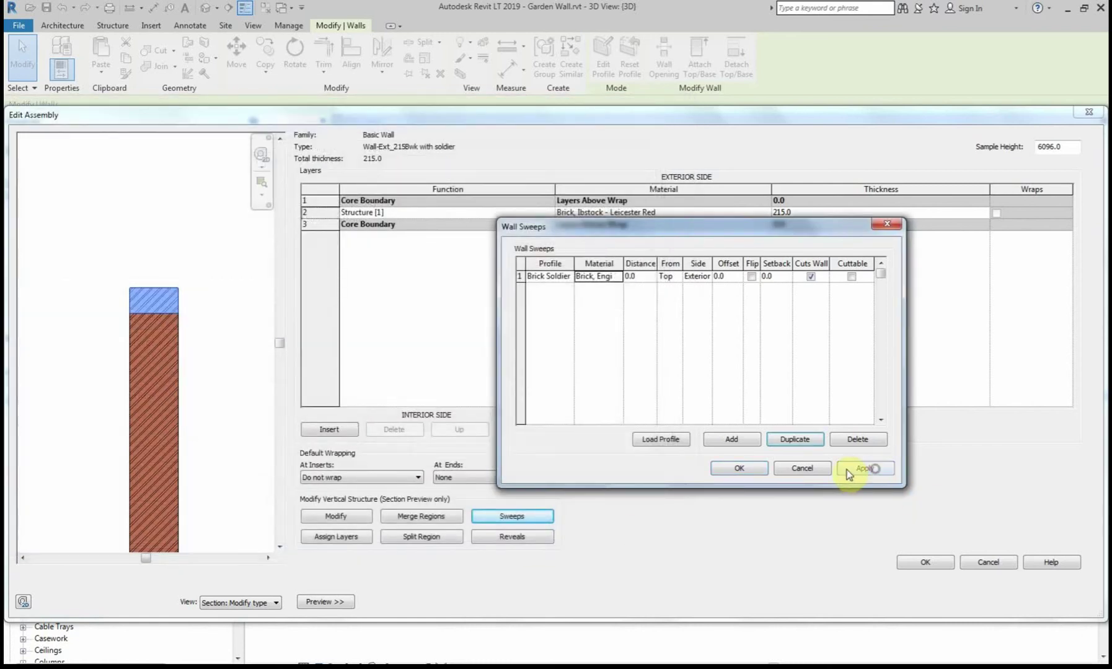
left_click(751, 469)
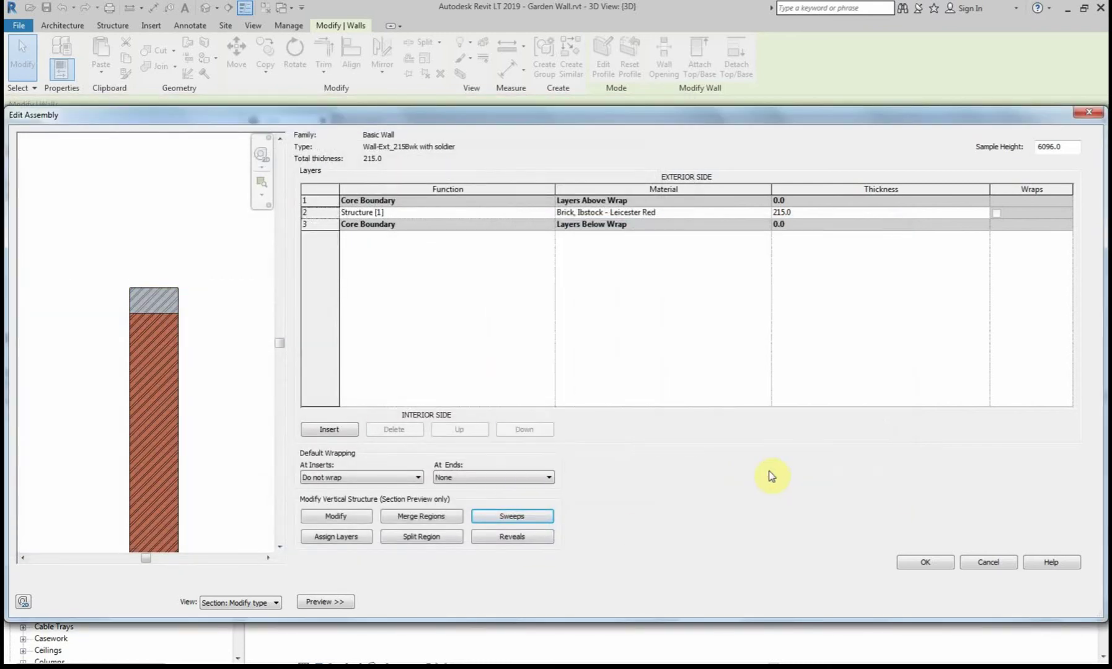
Confirm the wall structure and type changes, and deselect the wall to inspect its soldier course in the 3D view
left_click(928, 565)
left_click(1060, 600)
left_click(944, 601)
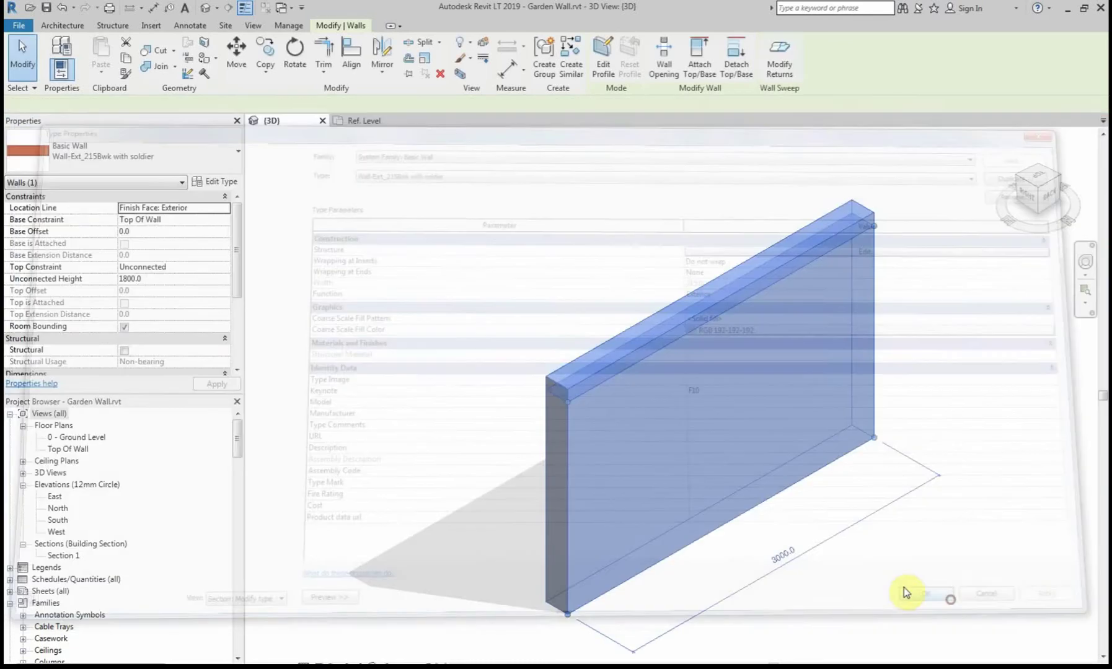
left_click(804, 519)
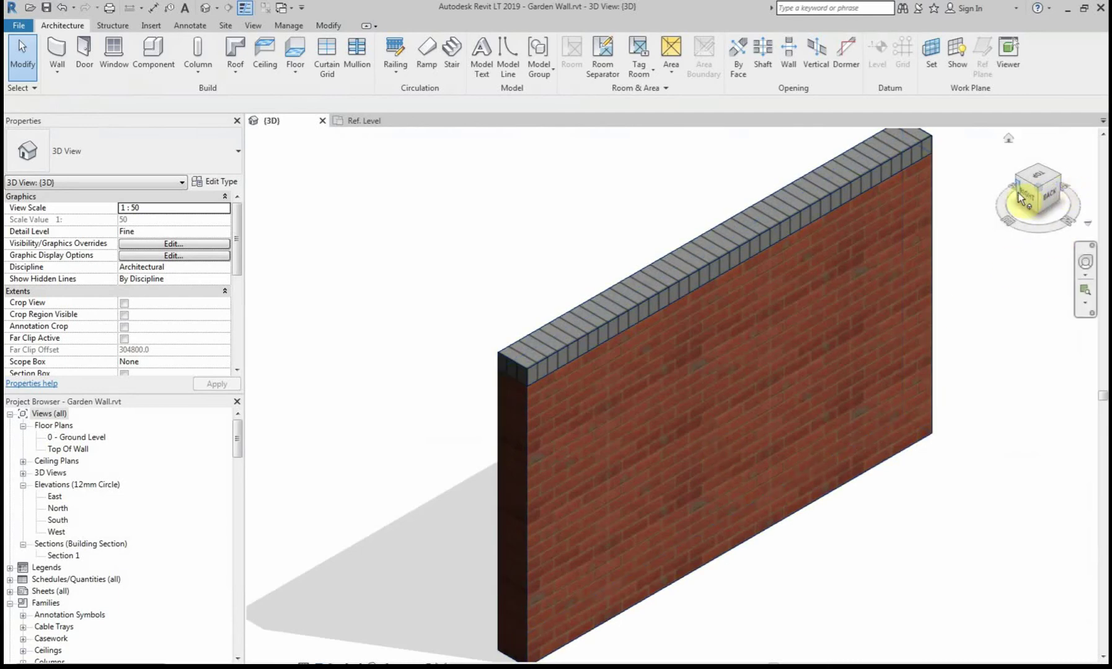
left_click_drag(1024, 191, 1024, 166)
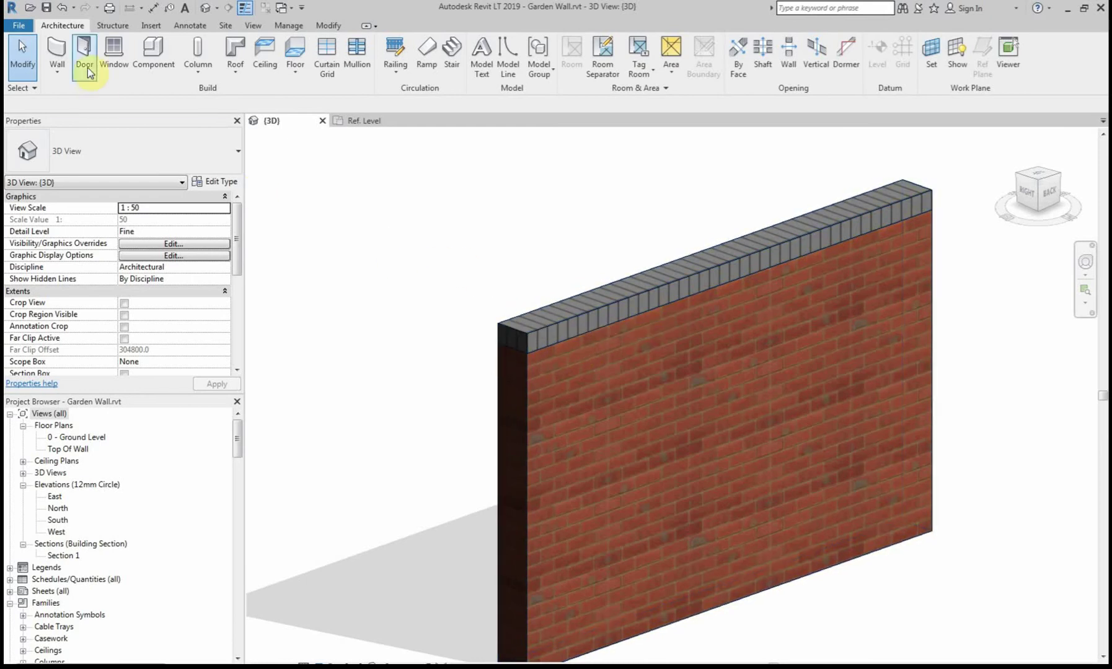
Create a new family from the Metric Profile.rft template
left_click(15, 26)
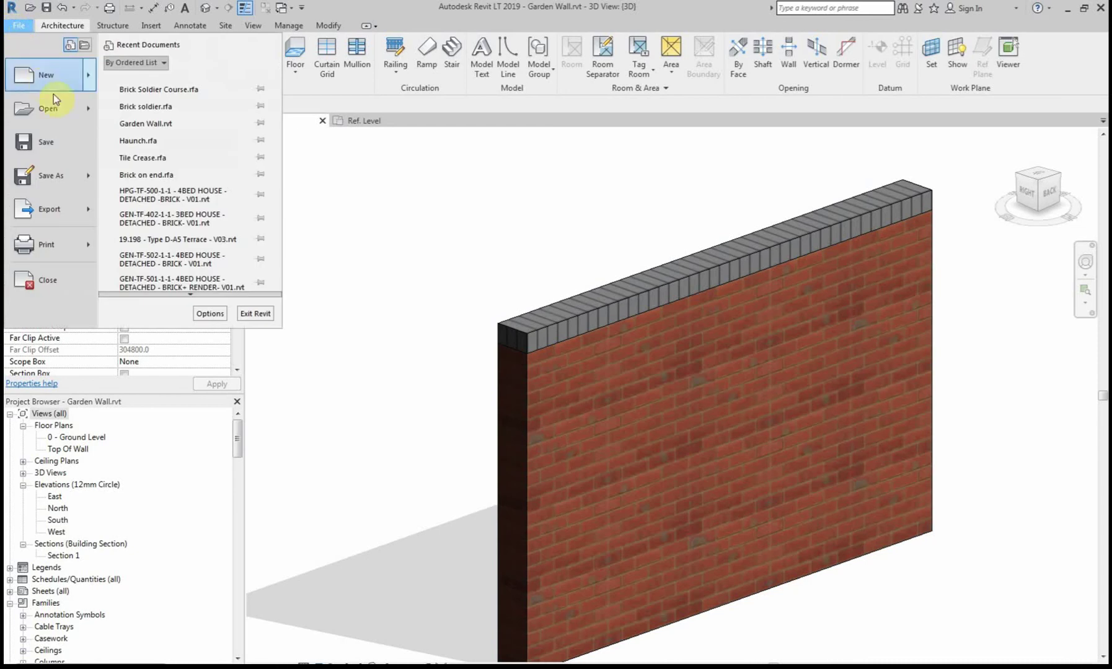
mouse_move(90, 80)
left_click(153, 110)
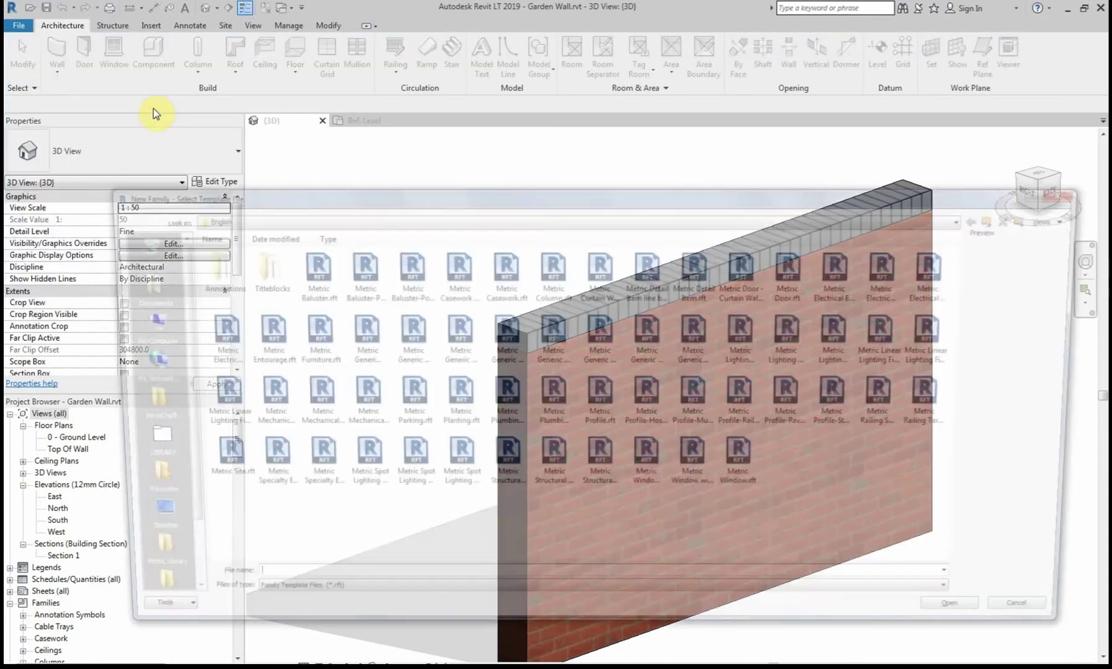
left_click(599, 397)
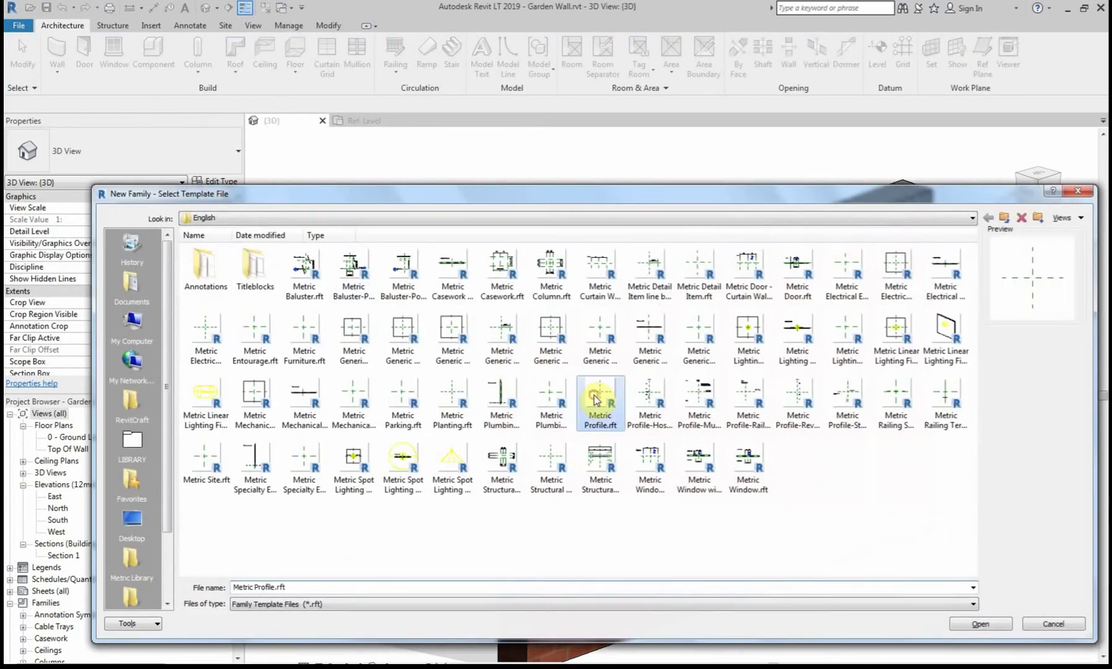
left_click(993, 628)
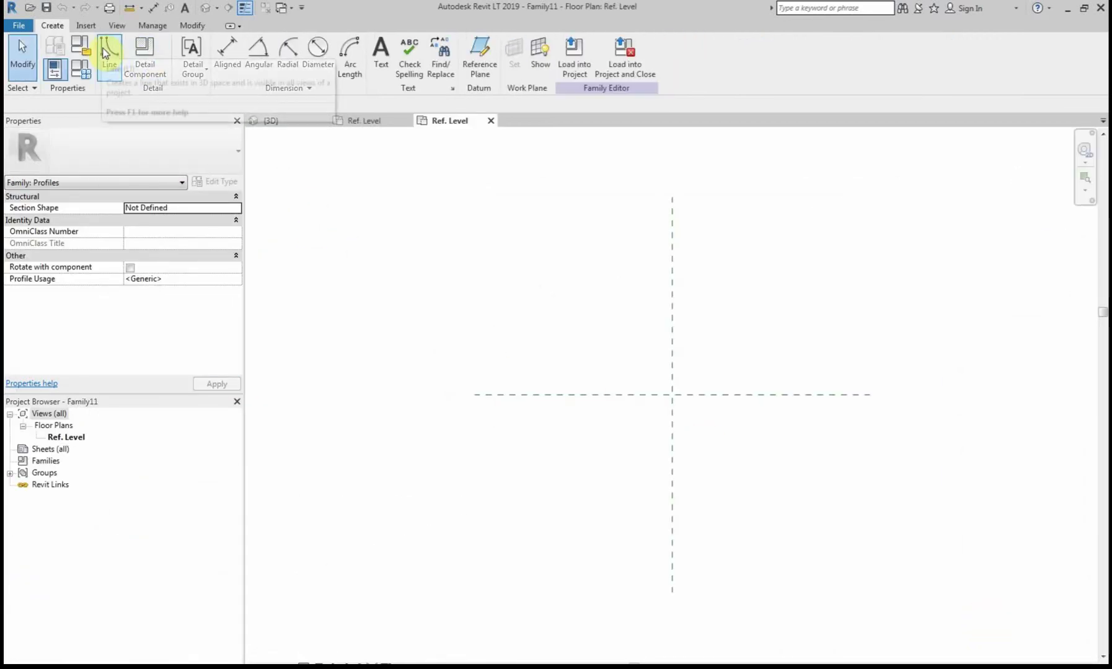
Draw the profile's base line leftward from the reference plane intersection, followed by the short lower left edge and the underside of a small notch
left_click(108, 48)
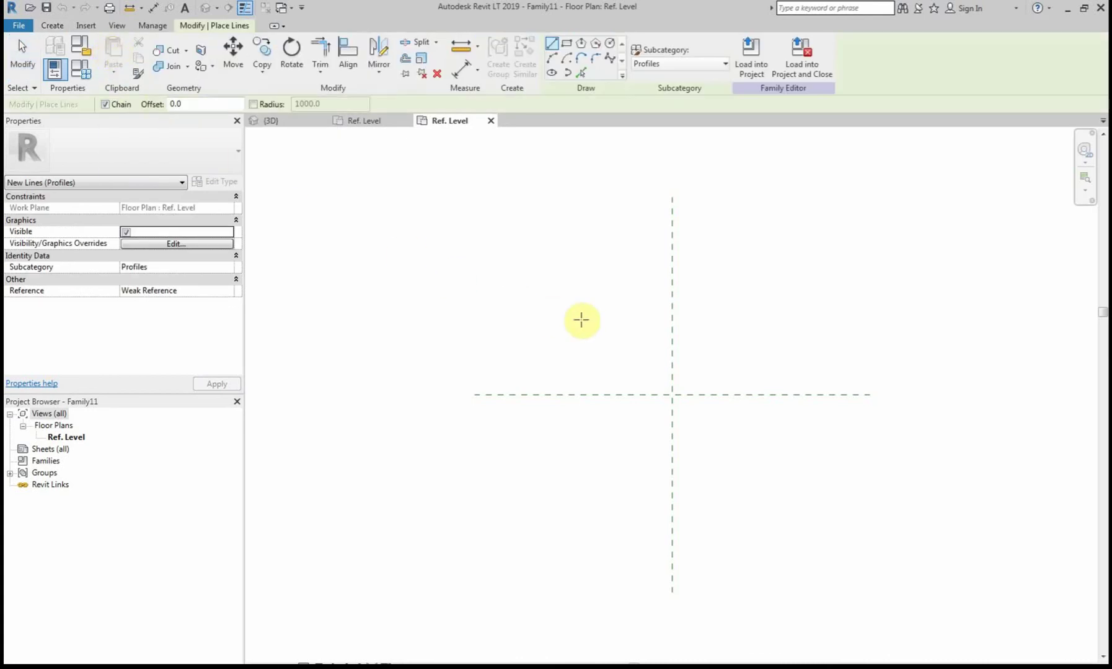
scroll(663, 395, "up", 2)
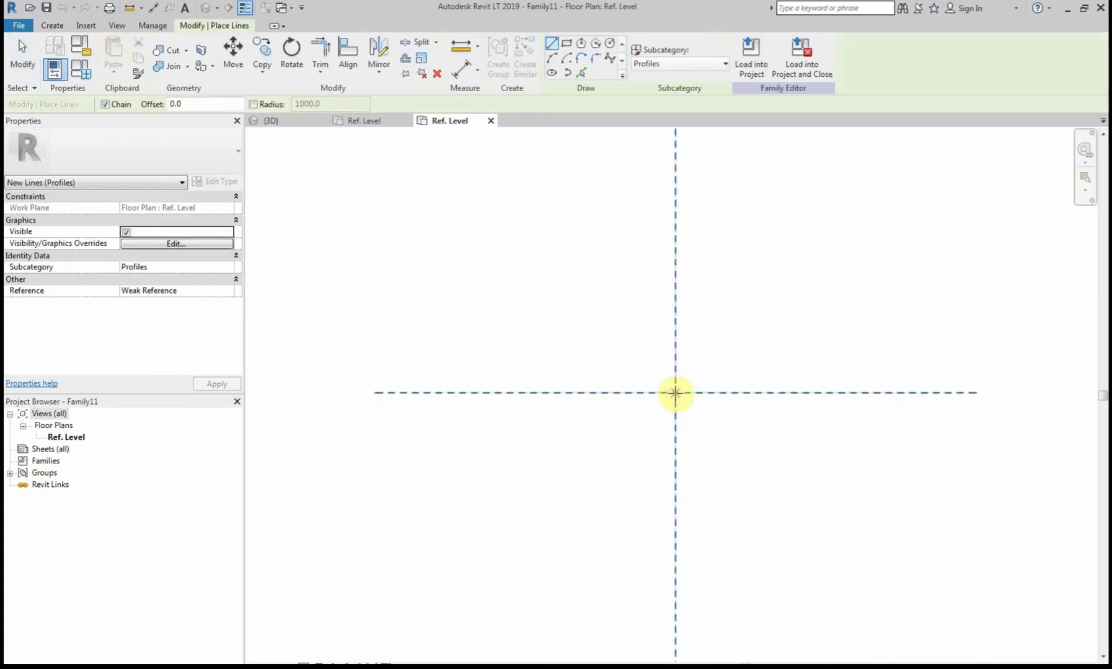
left_click(675, 393)
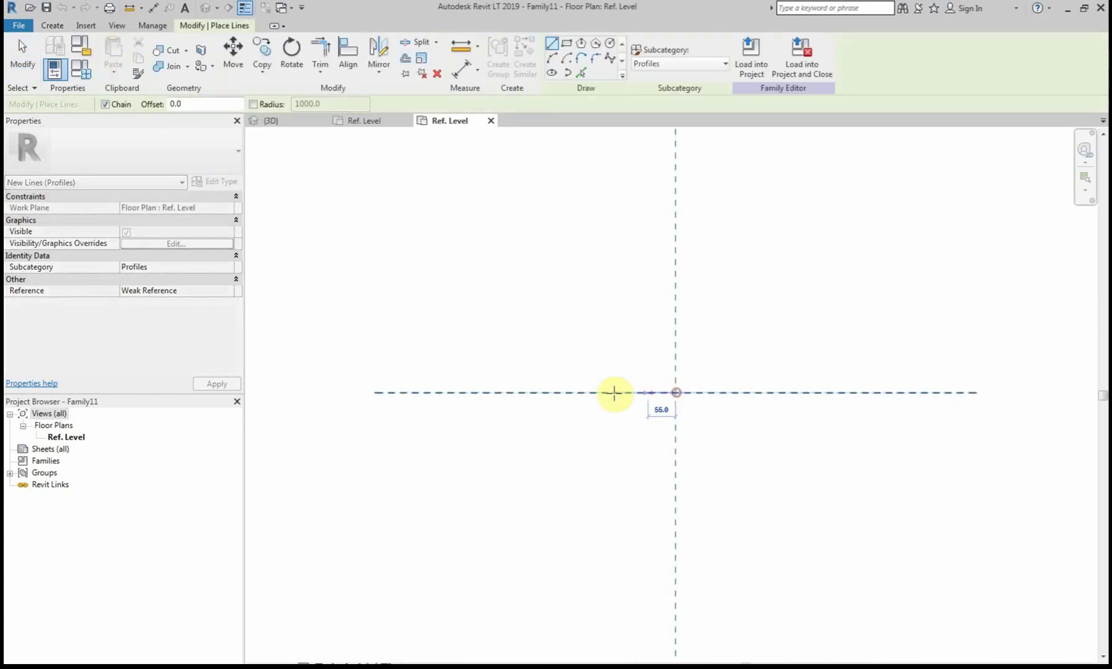
left_click(517, 392)
scroll(516, 378, "up", 2)
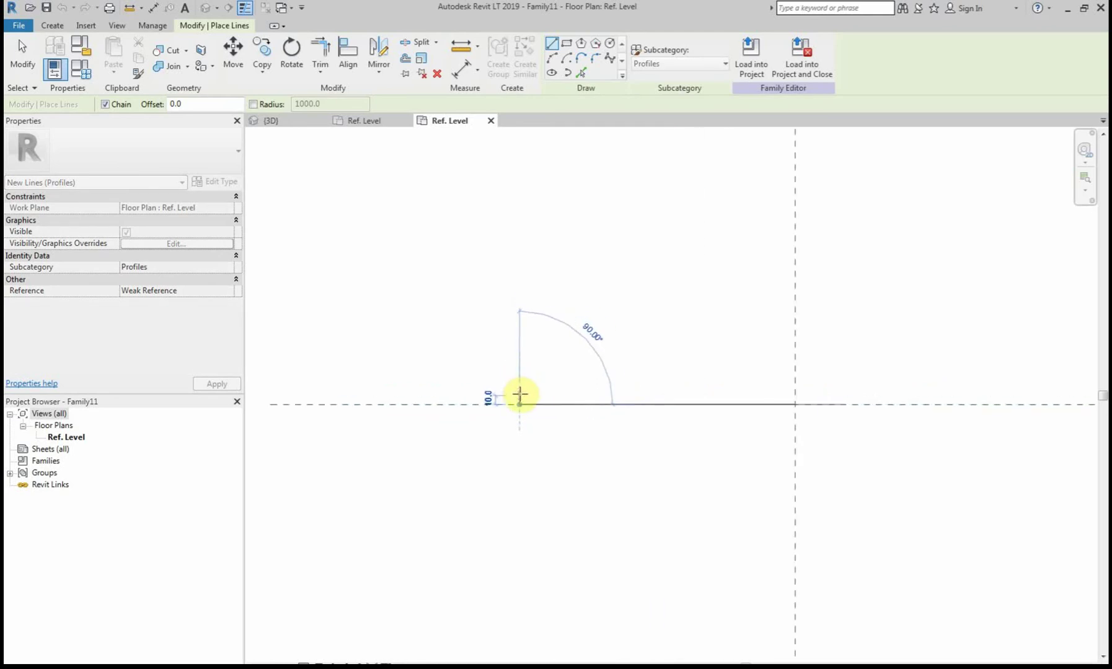
left_click(519, 391)
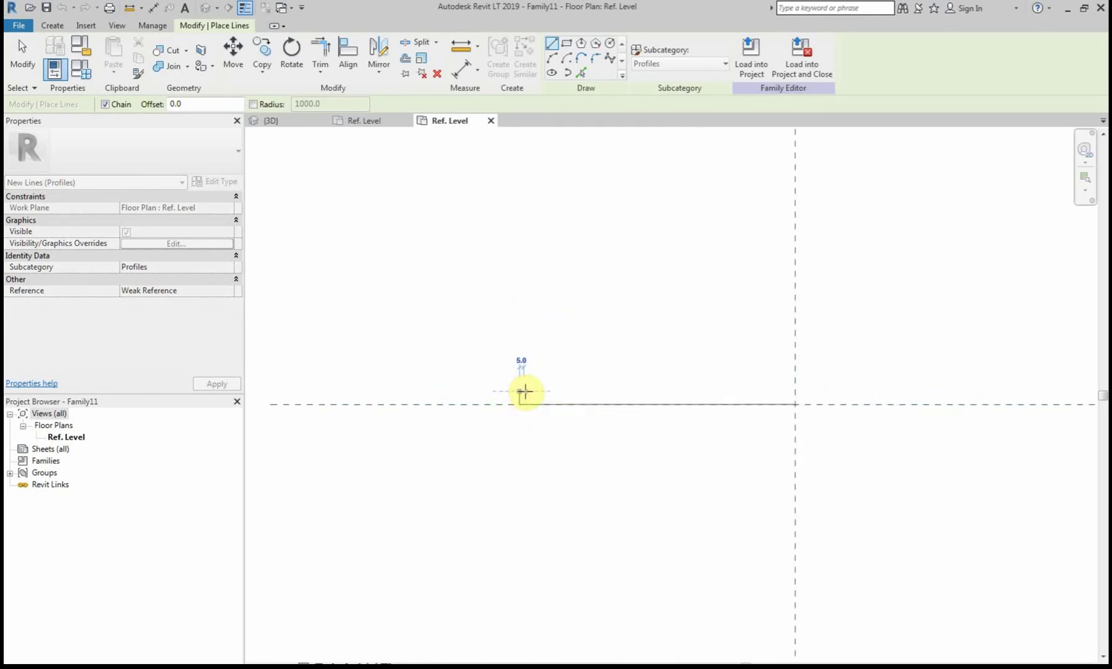
left_click(527, 391)
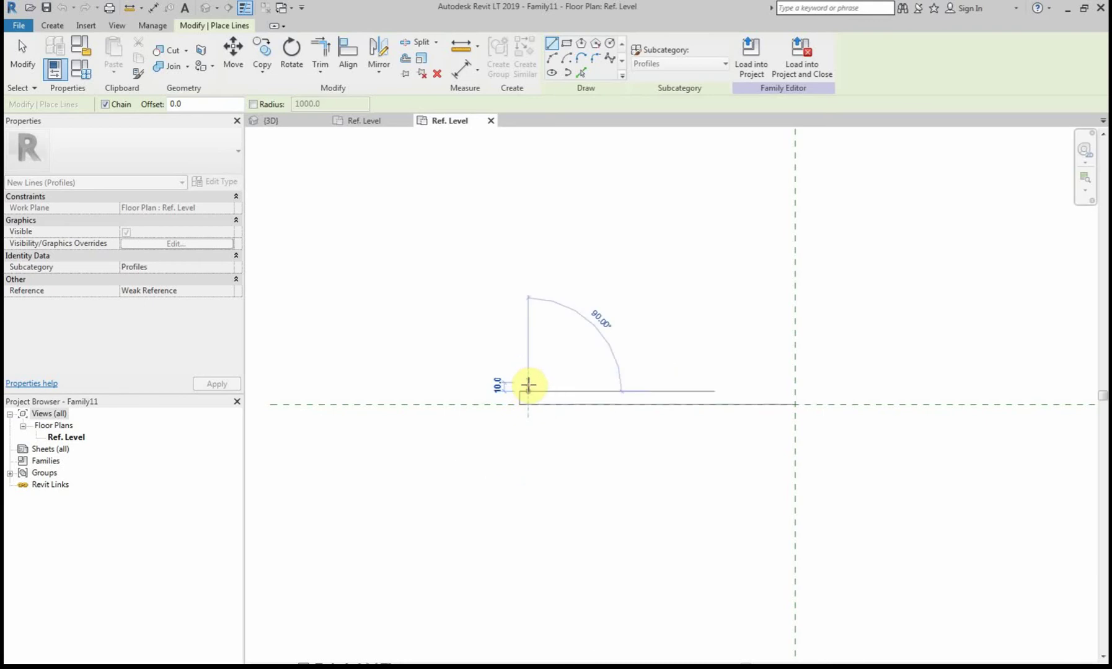
Finish the left notch, add a 15 mm upper left edge, and draw the top line to the vertical reference plane, about 35 mm above the base
key("ctrl+z")
key("ctrl+z")
key("ctrl+z")
left_click(521, 386)
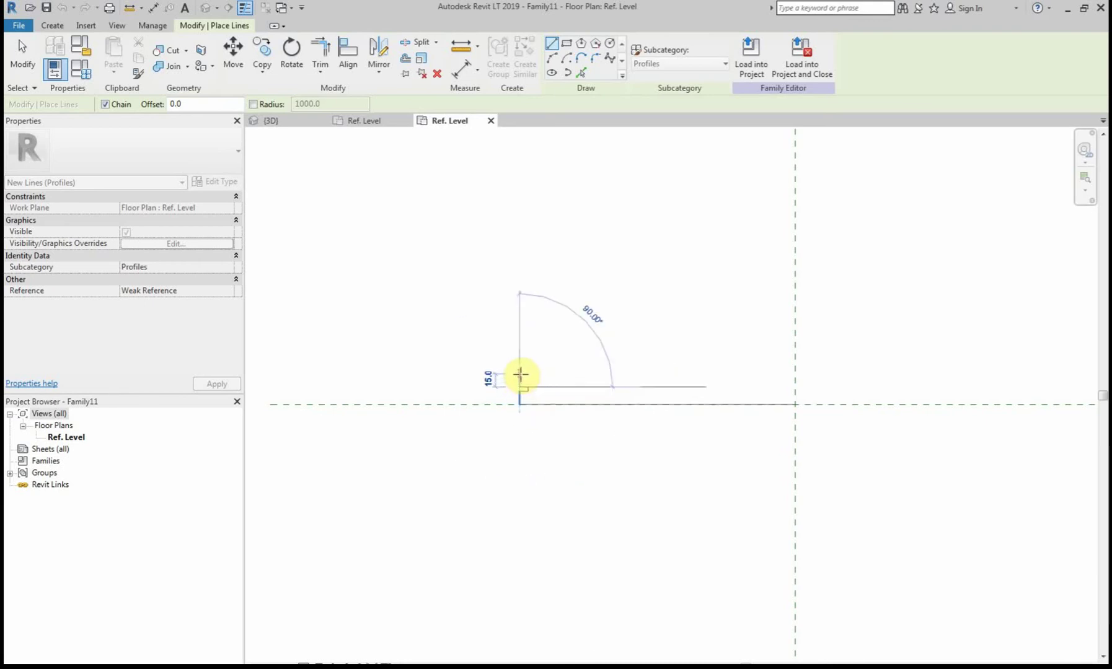
left_click(520, 374)
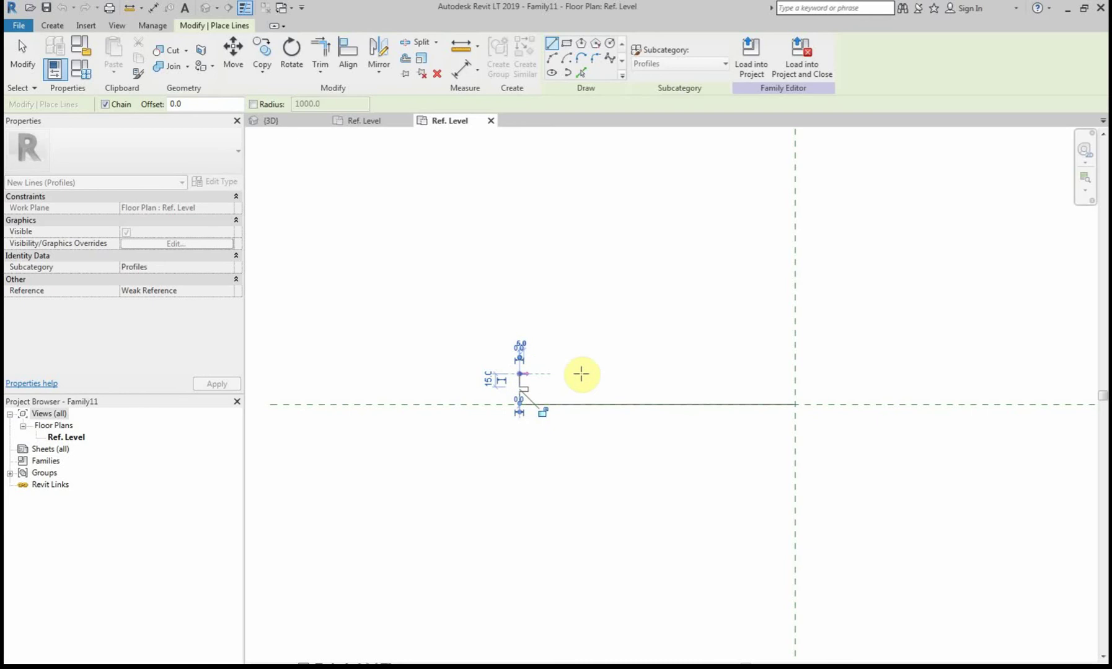
left_click(794, 374)
left_click(795, 405)
key("Escape")
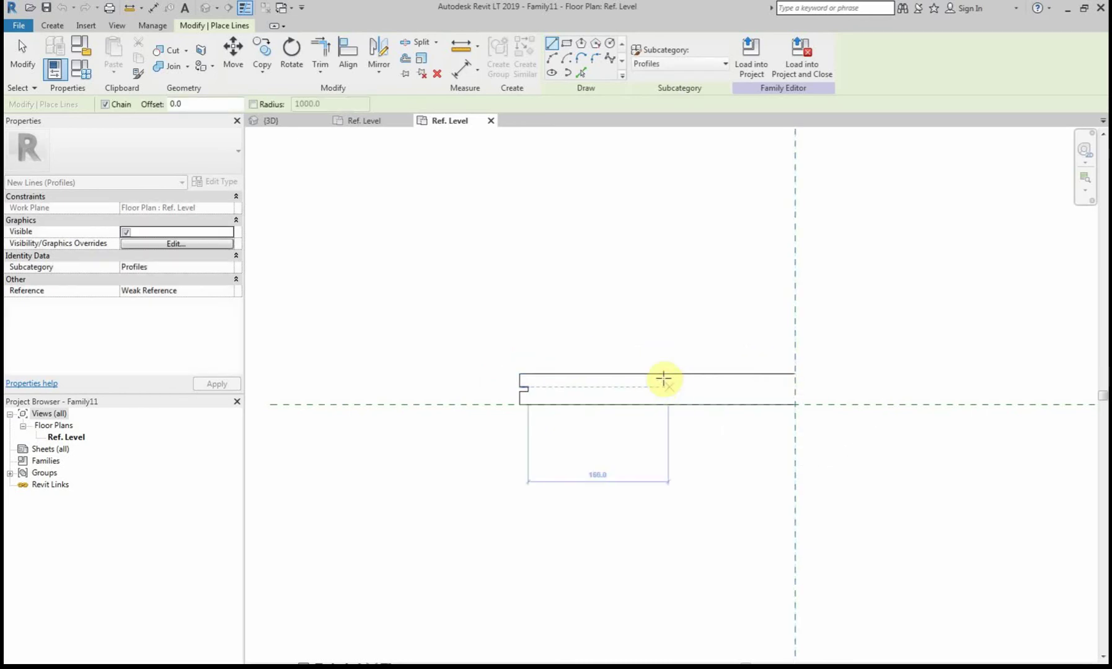
key("Escape")
Mirror a copy of the notched left end to the right end about a vertical axis through the midpoint of the profile
left_click_drag(480, 335, 577, 436)
left_click(379, 53)
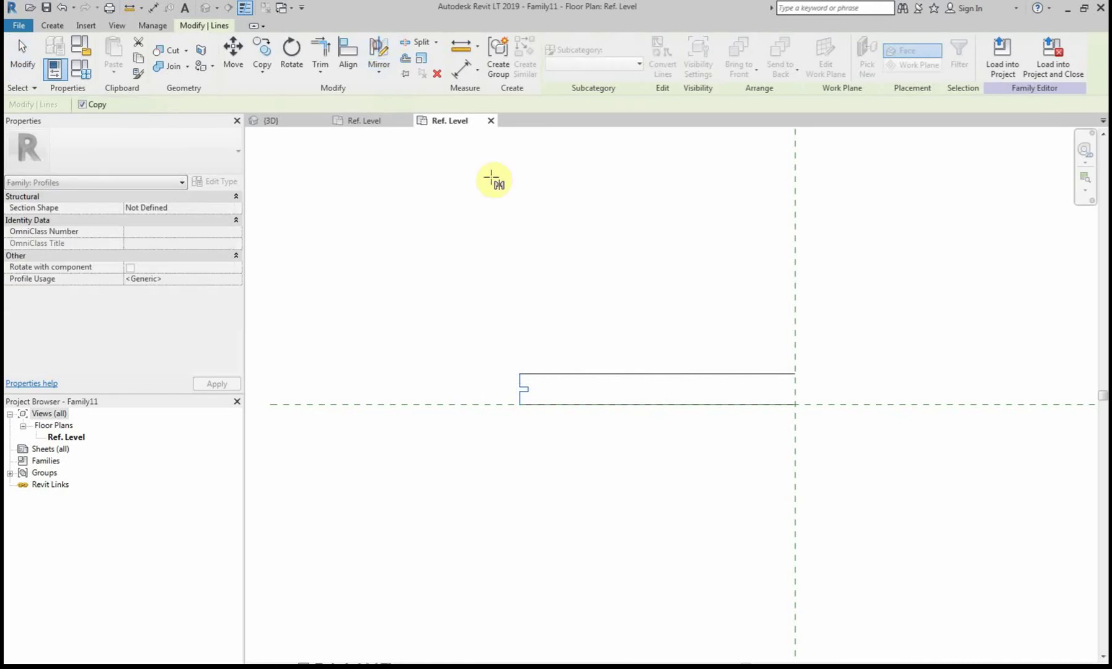
left_click(657, 374)
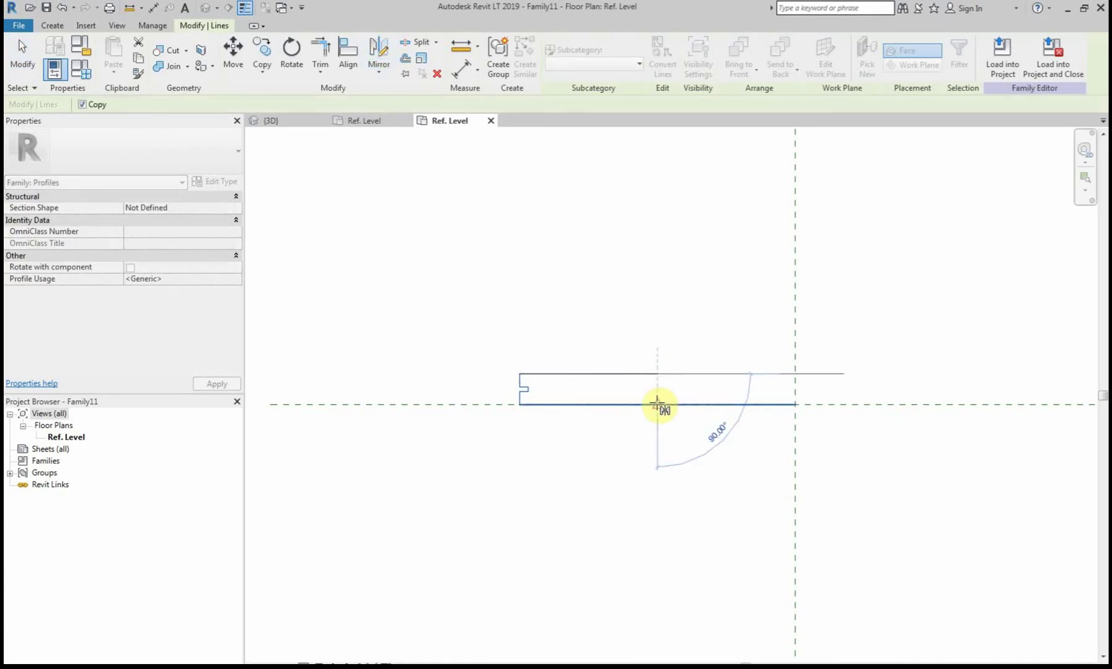
left_click(656, 403)
key("Escape")
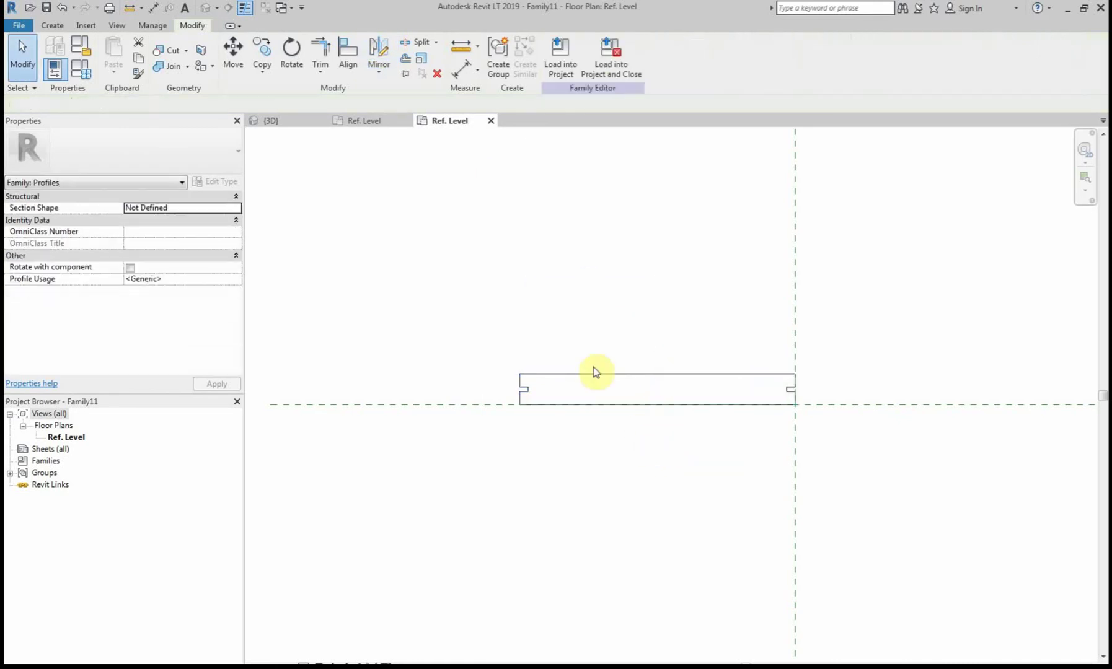
Measure the profile's overall height between its top and base lines
left_click(460, 47)
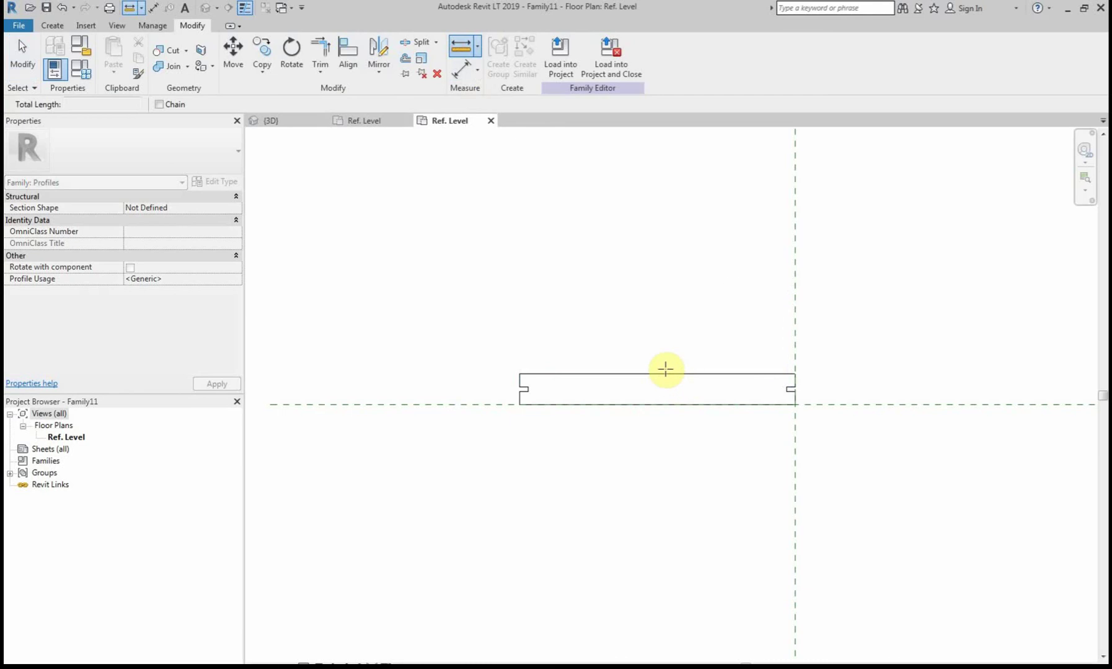
left_click(664, 375)
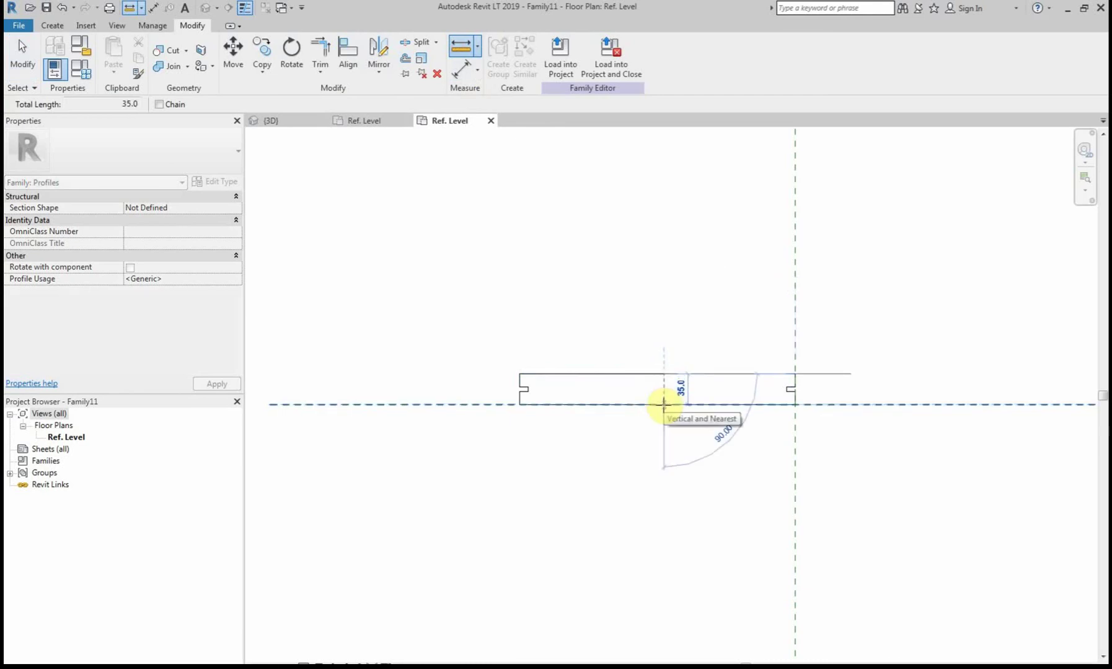
key("Escape")
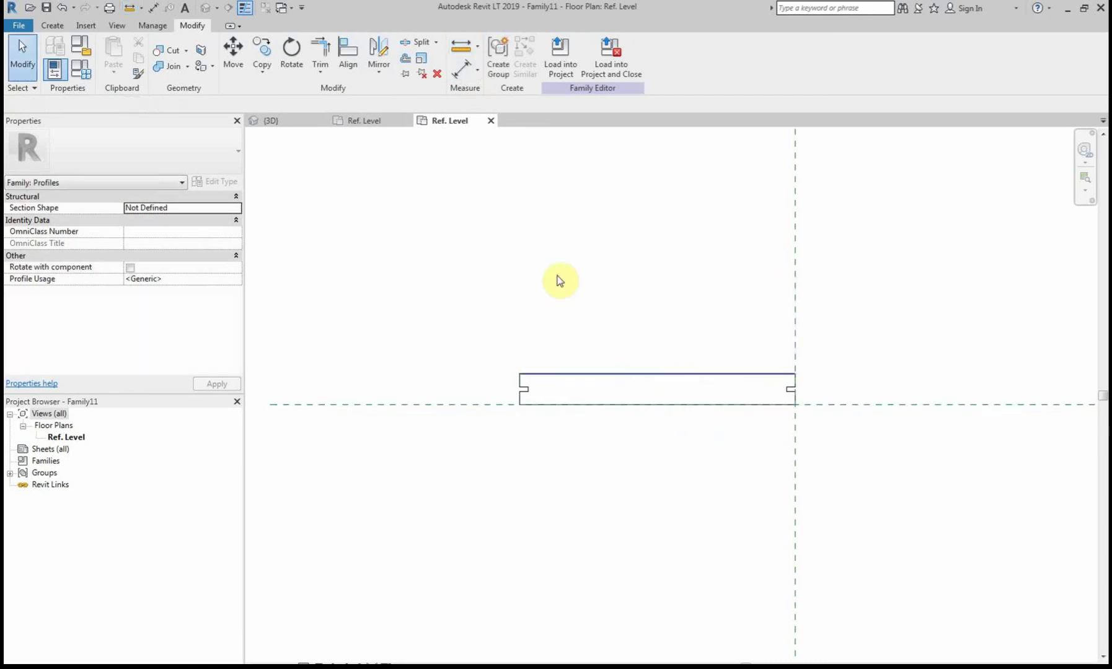
key("Escape")
Save the profile family as "Tile Crease" in the RevitCraft folder
left_click(45, 8)
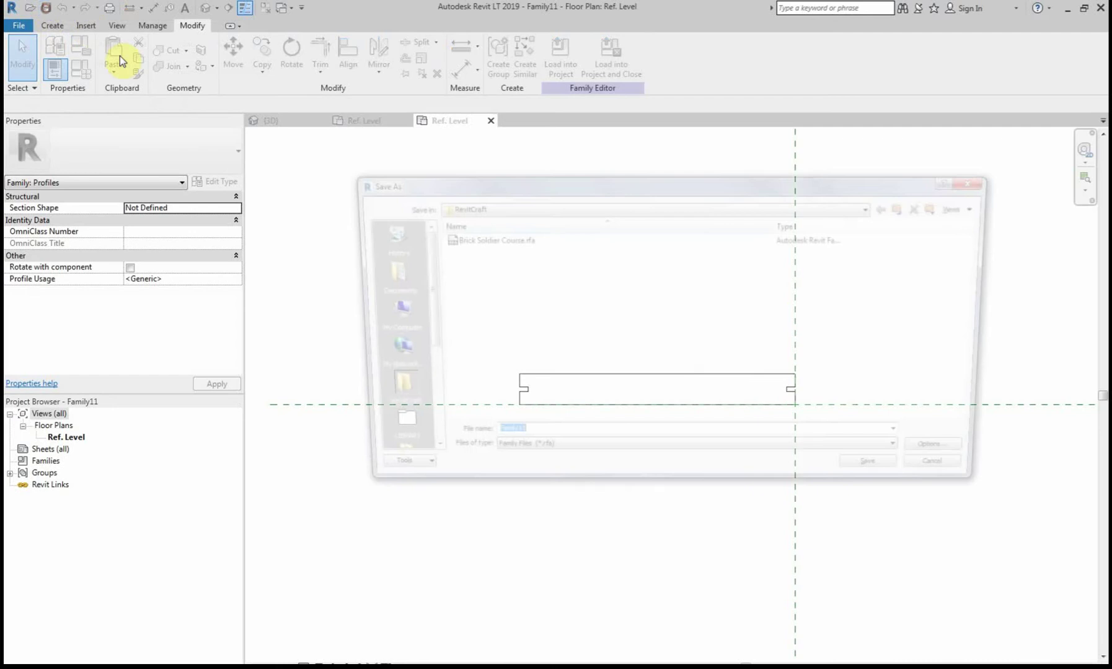
type("Tile Crease")
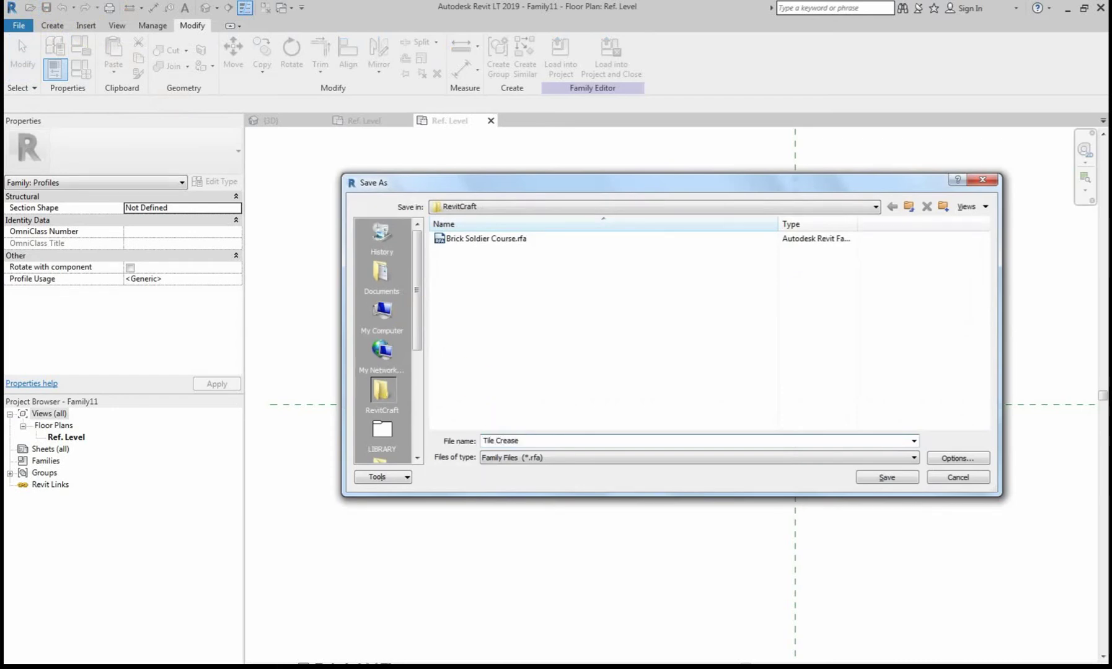
left_click(887, 477)
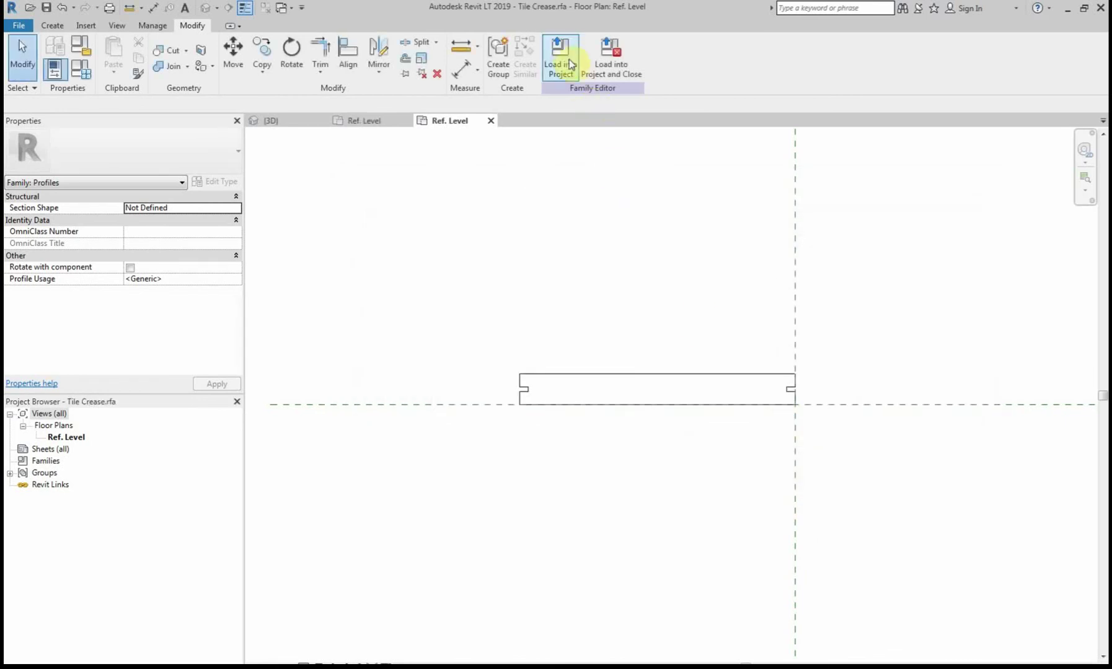
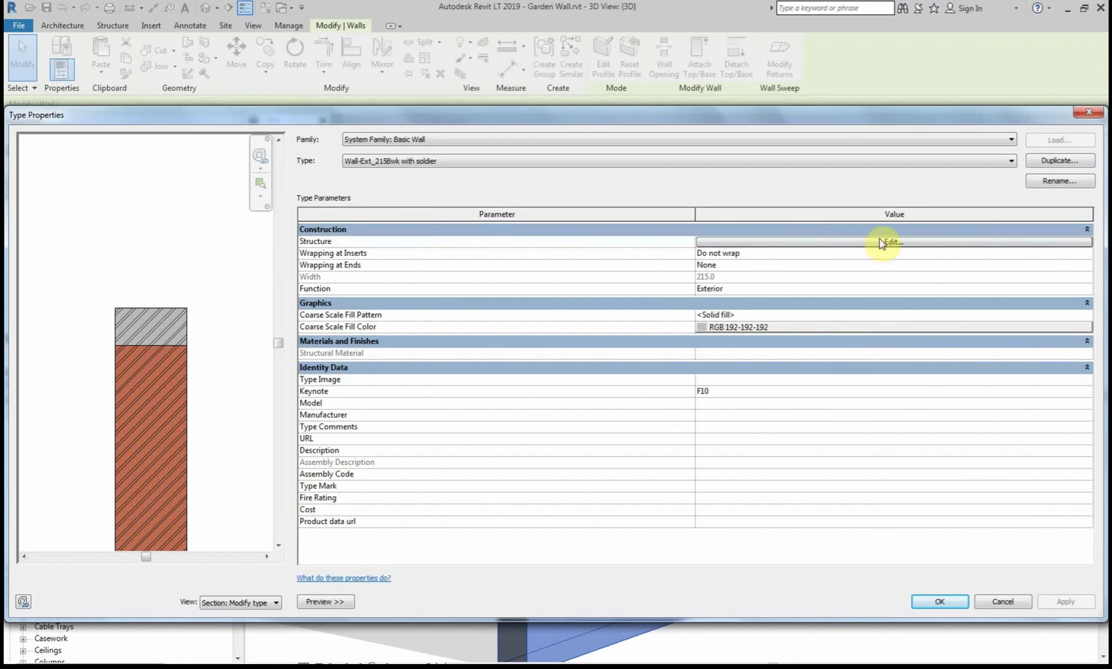
Add a second wall sweep to the wall type's structure using the Tile Crease profile
left_click(883, 243)
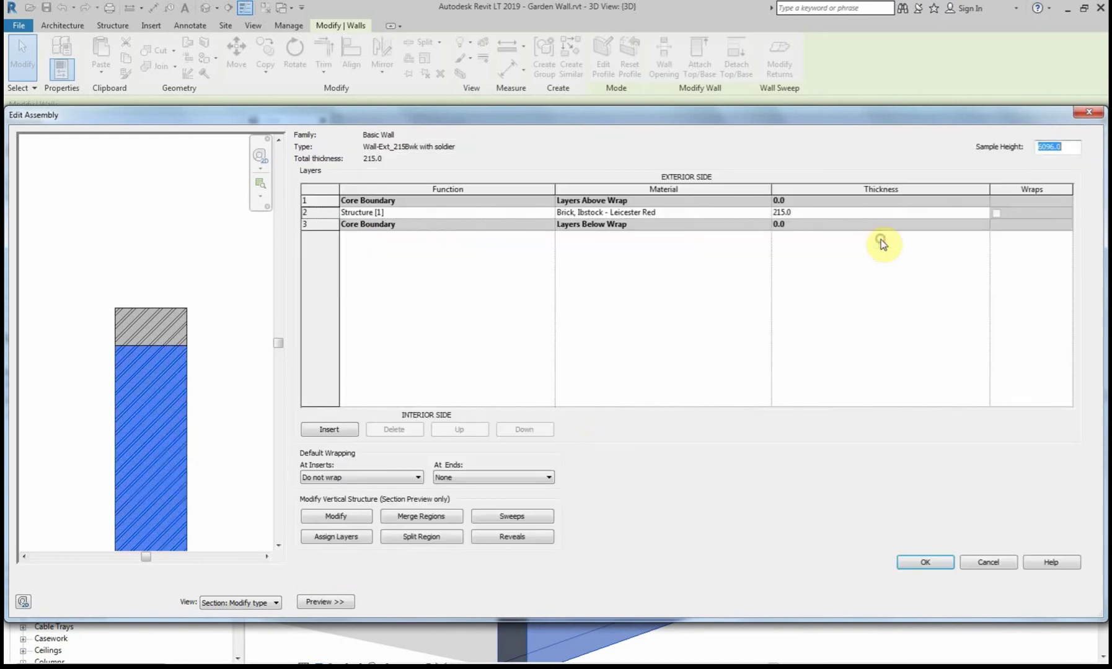
left_click(530, 518)
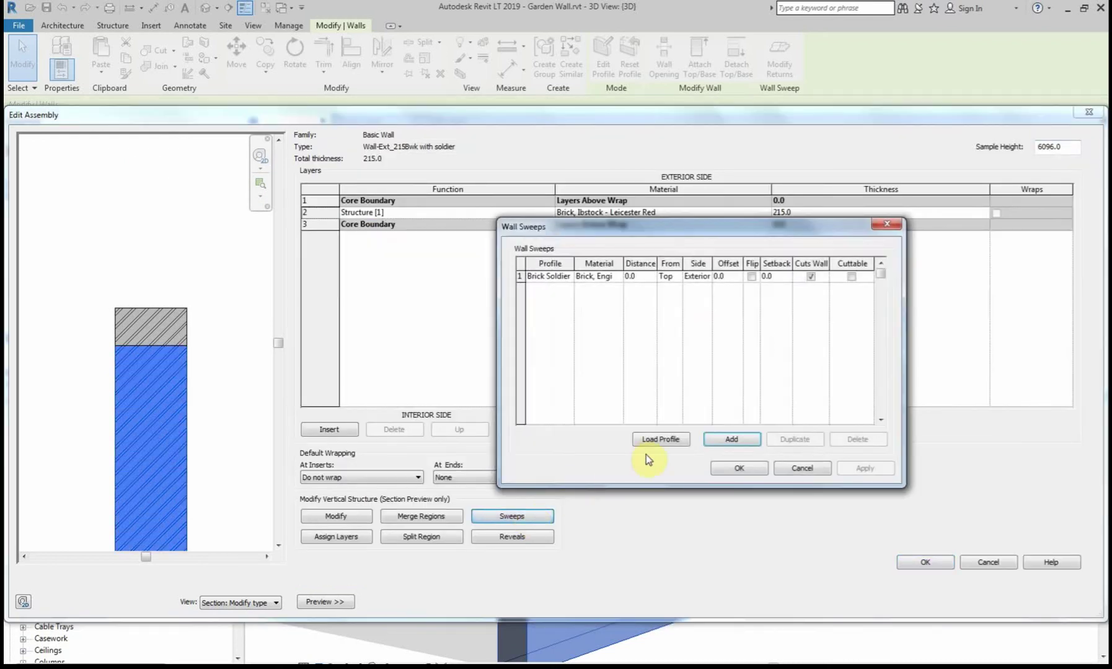
left_click(732, 439)
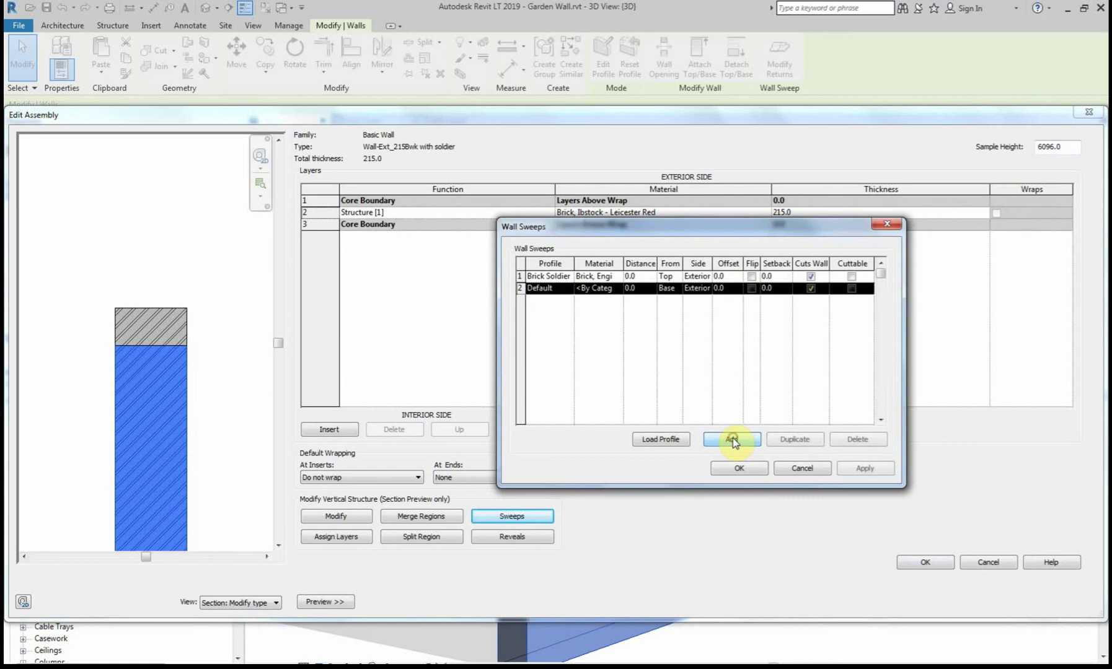
left_click(570, 297)
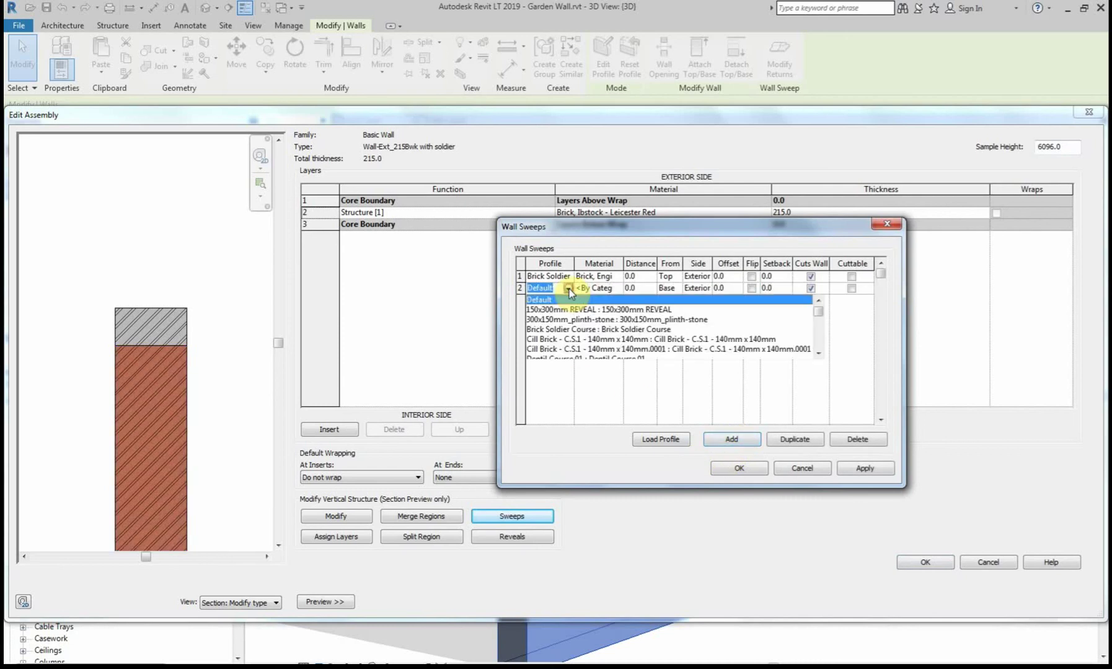
scroll(575, 325, "down", 2)
scroll(575, 326, "down", 8)
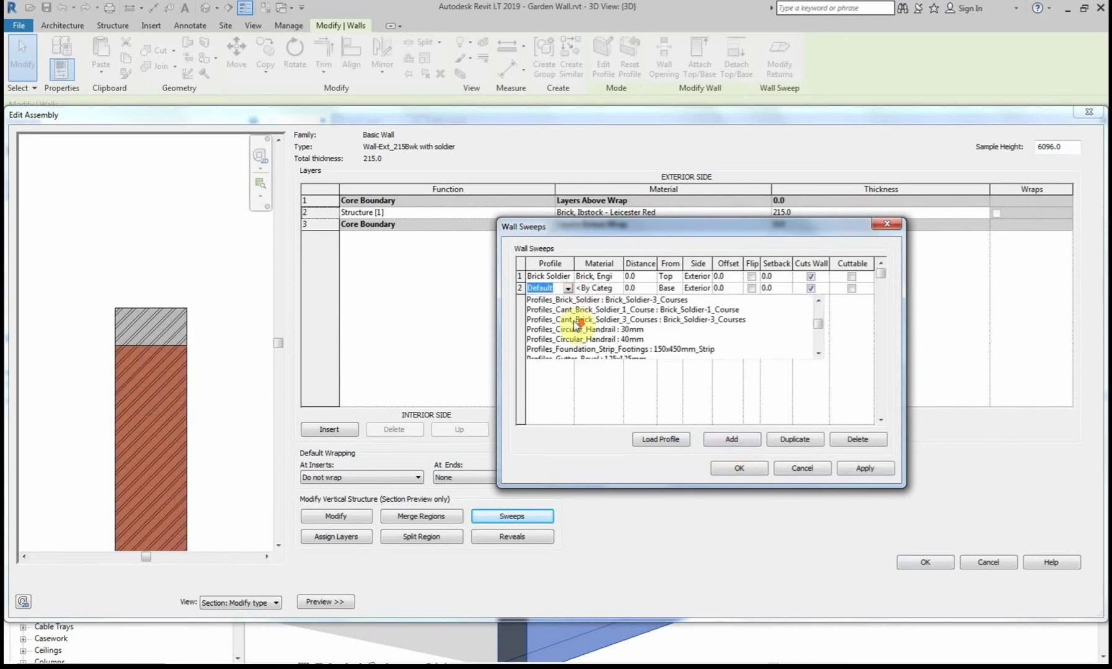
scroll(574, 329, "down", 5)
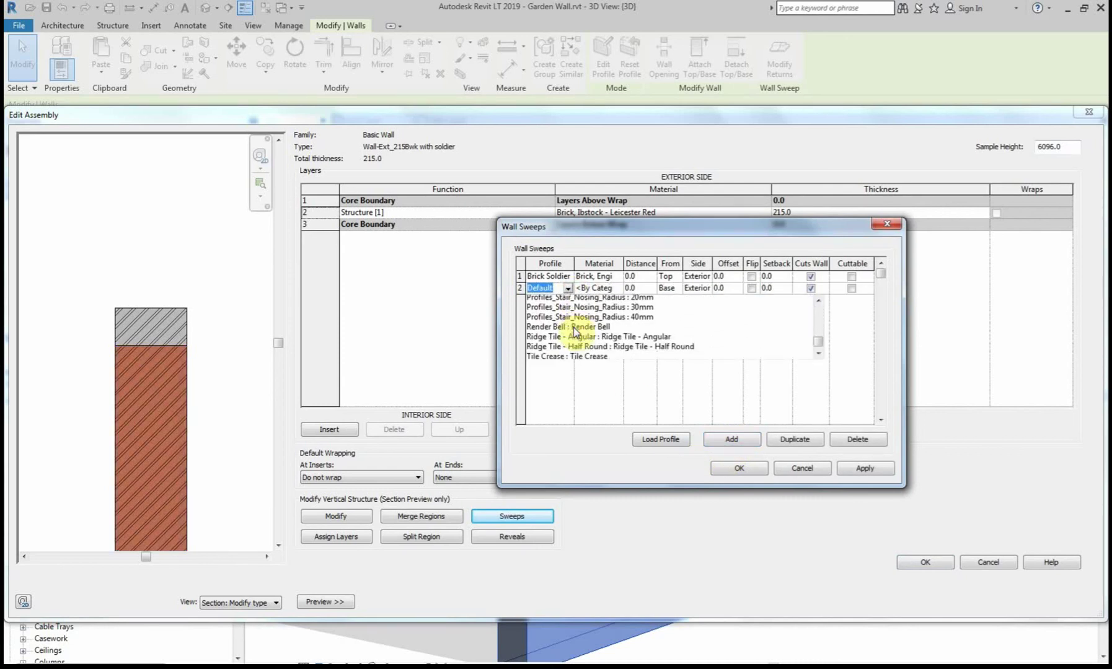
left_click(573, 320)
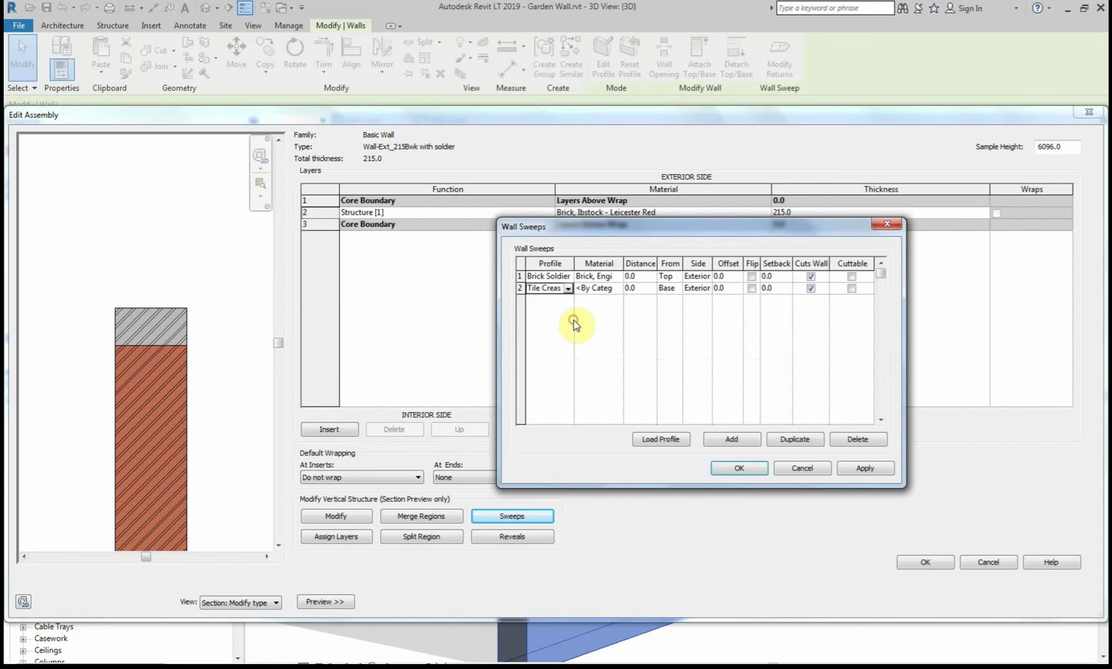
Reference the Tile Crease sweep from the top of the wall and apply the change
left_click(675, 288)
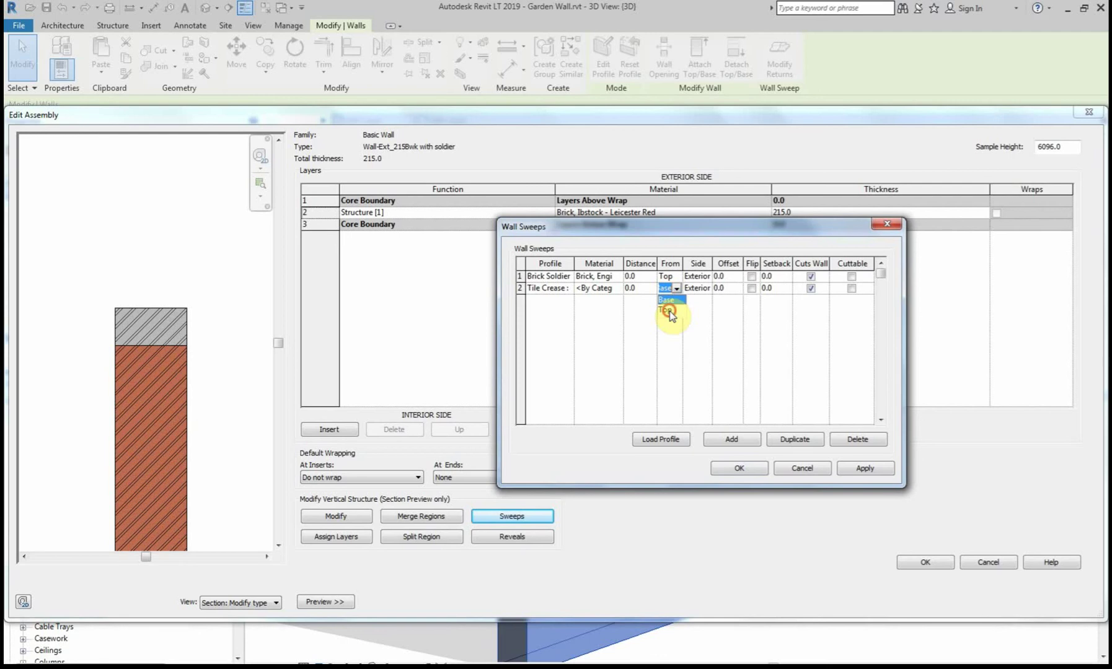
left_click(670, 311)
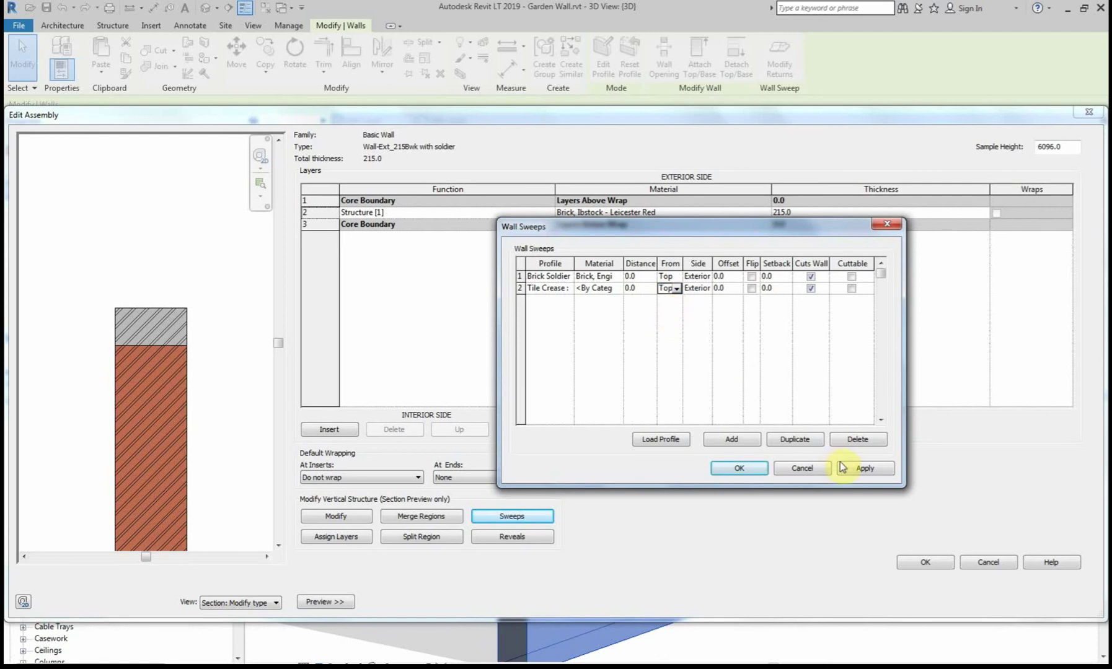
left_click(862, 469)
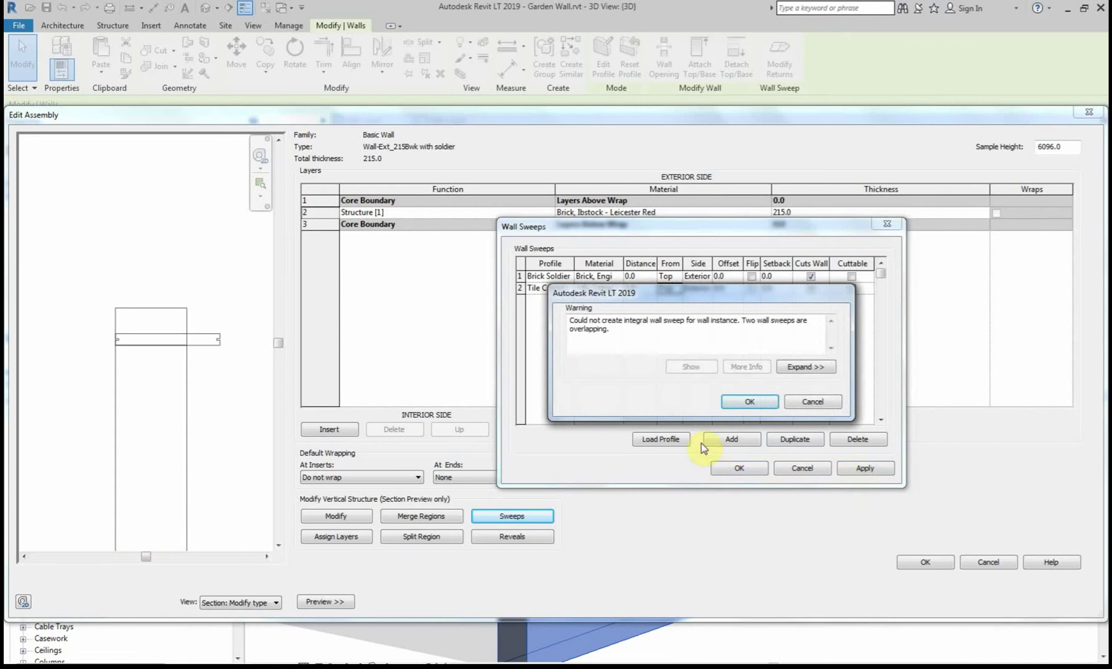
left_click(745, 401)
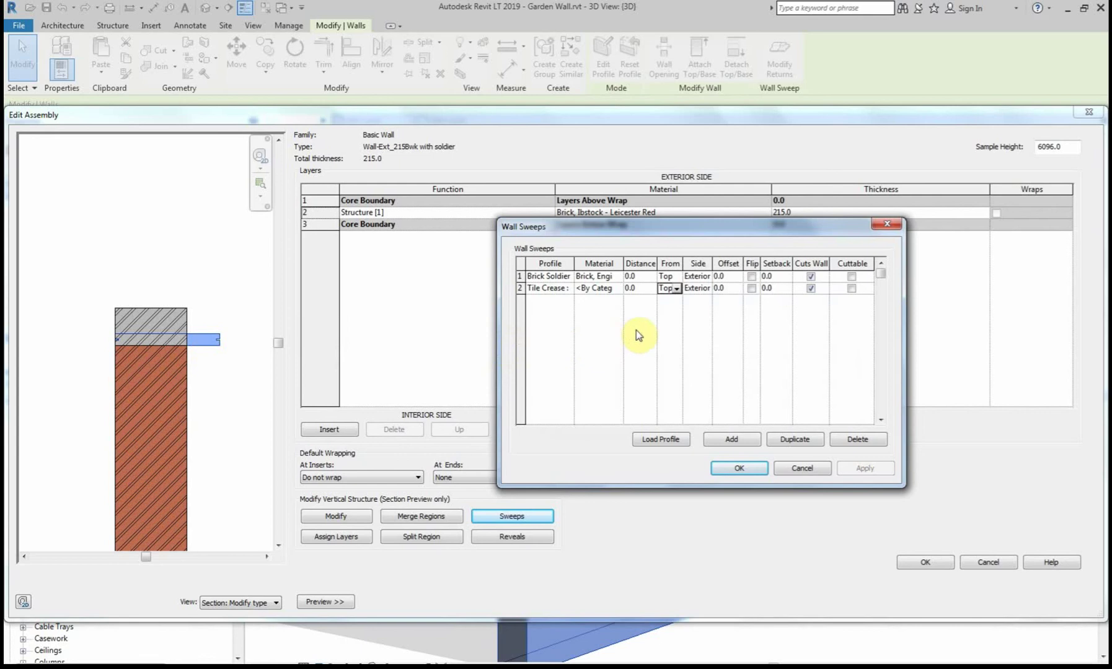
Set the Tile Crease sweep's distance to -35 mm and its offset to 50 mm
left_click(640, 288)
type("-35")
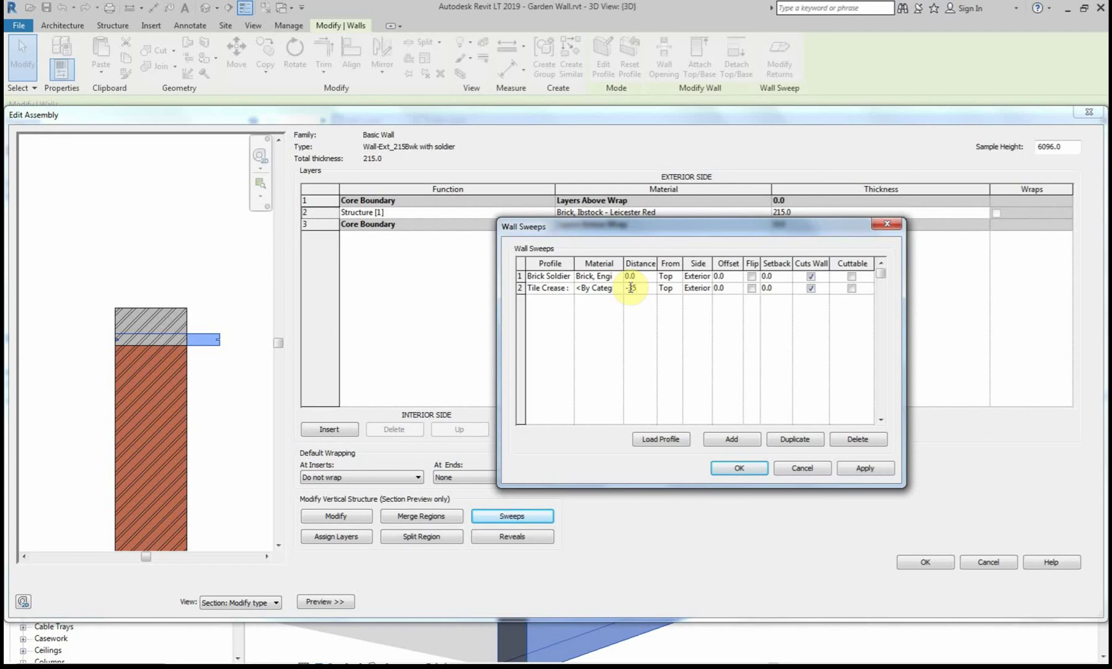
left_click(865, 469)
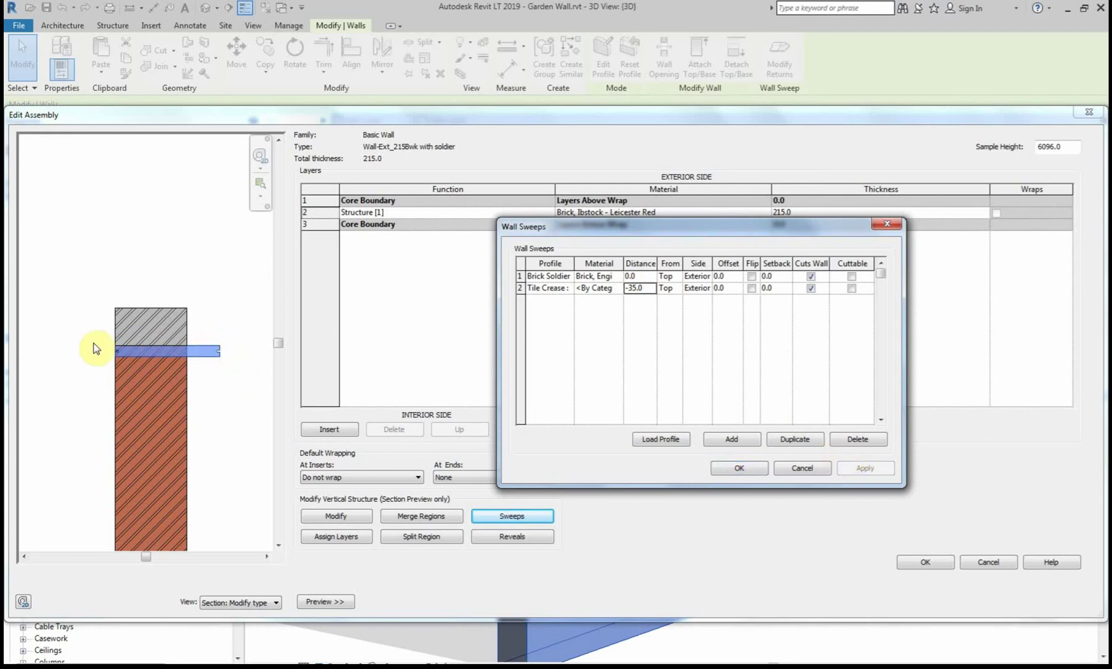
left_click(728, 290)
type("50")
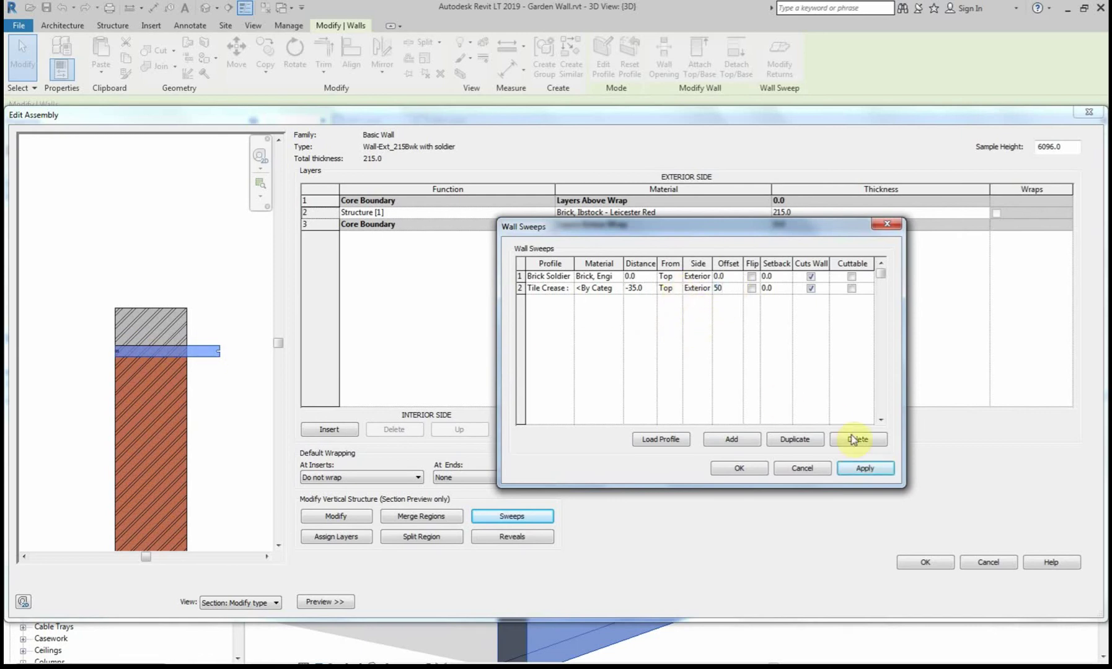
left_click(867, 469)
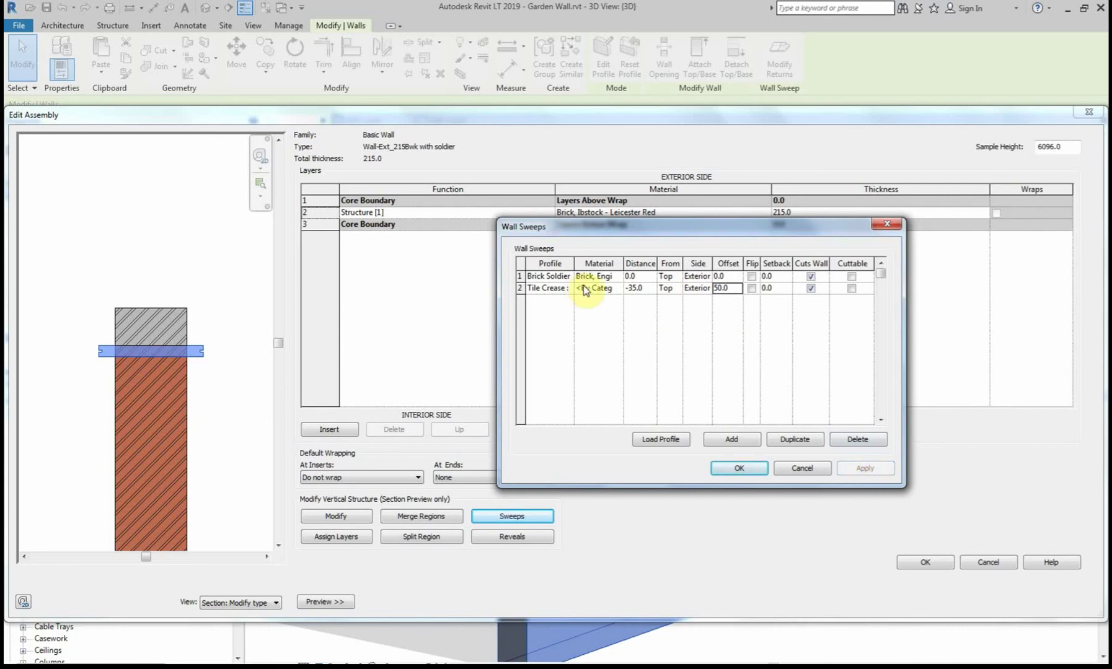
Assign the material "Brick, Ibstock - Leicester Red" to the Tile Crease sweep
left_click(620, 290)
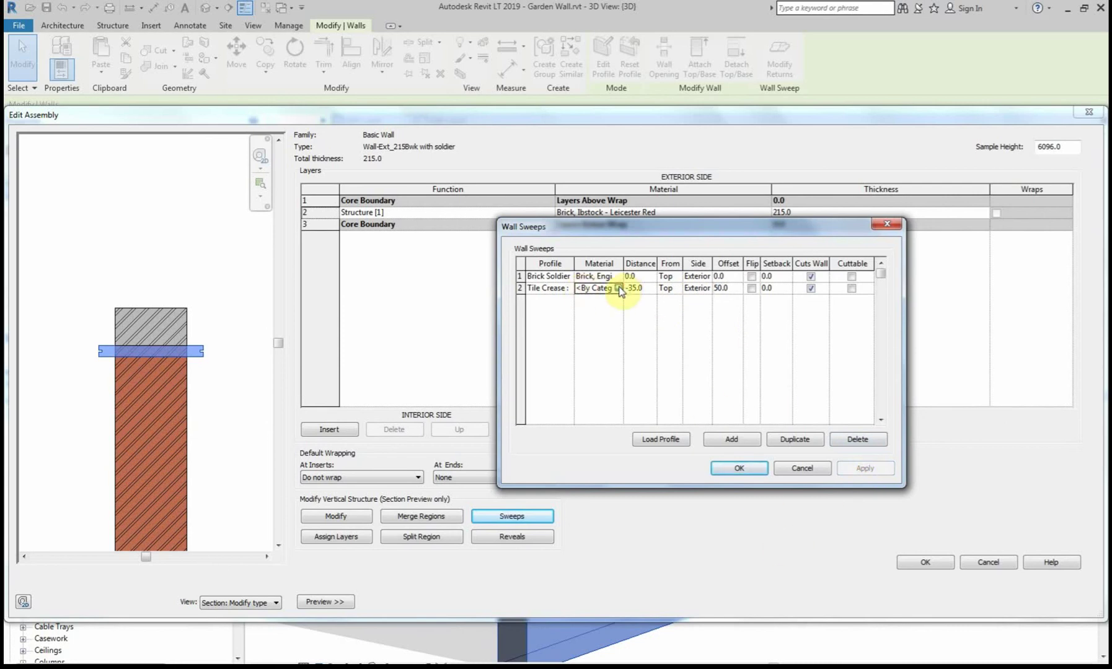
left_click(618, 288)
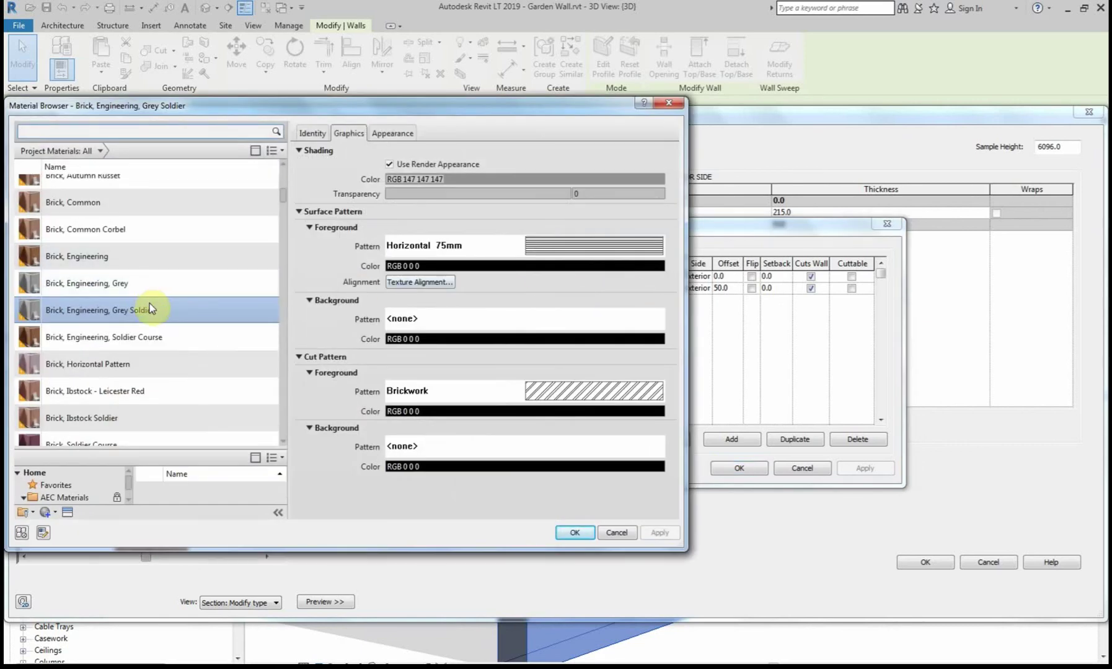
scroll(149, 338, "down", 2)
scroll(151, 344, "up", 3)
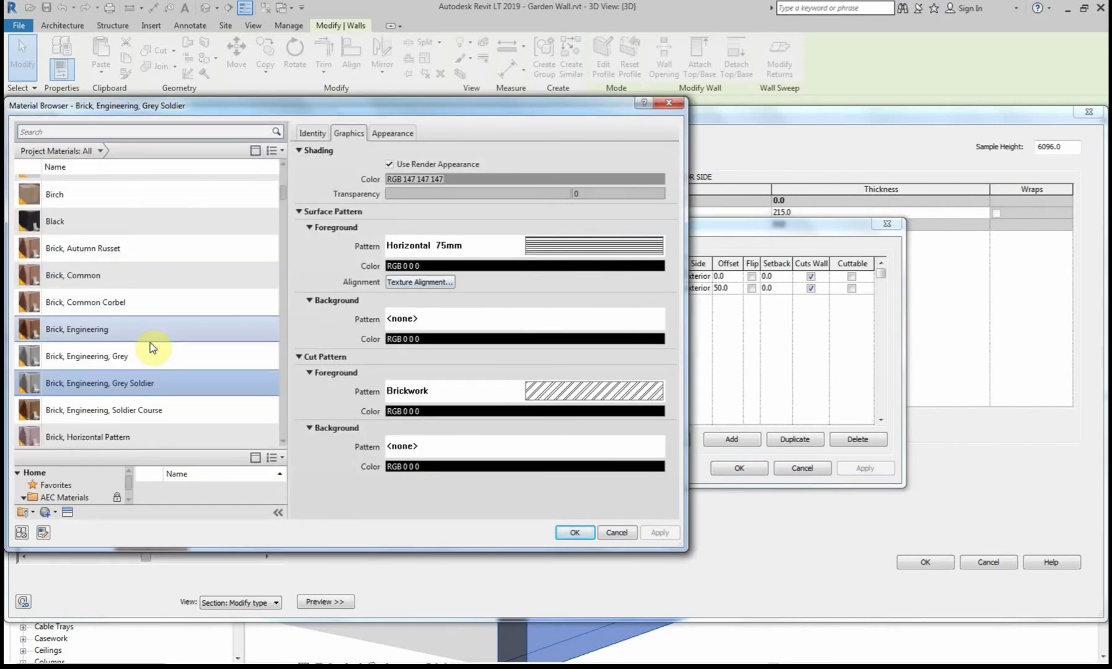
scroll(153, 352, "down", 2)
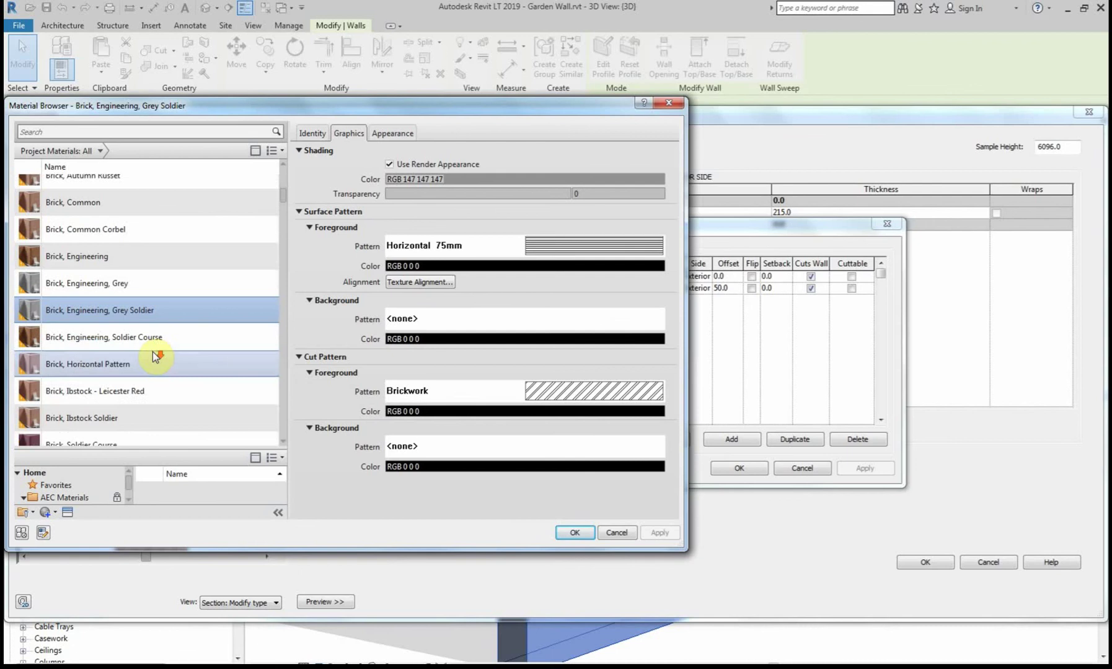
left_click(142, 388)
left_click(575, 534)
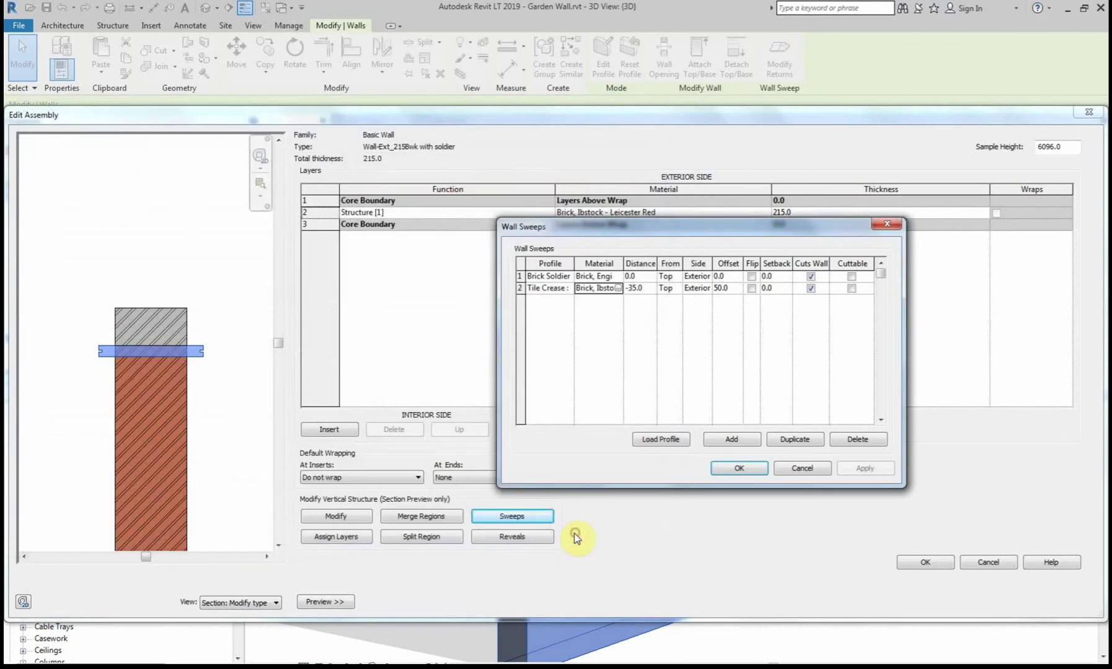
left_click(869, 472)
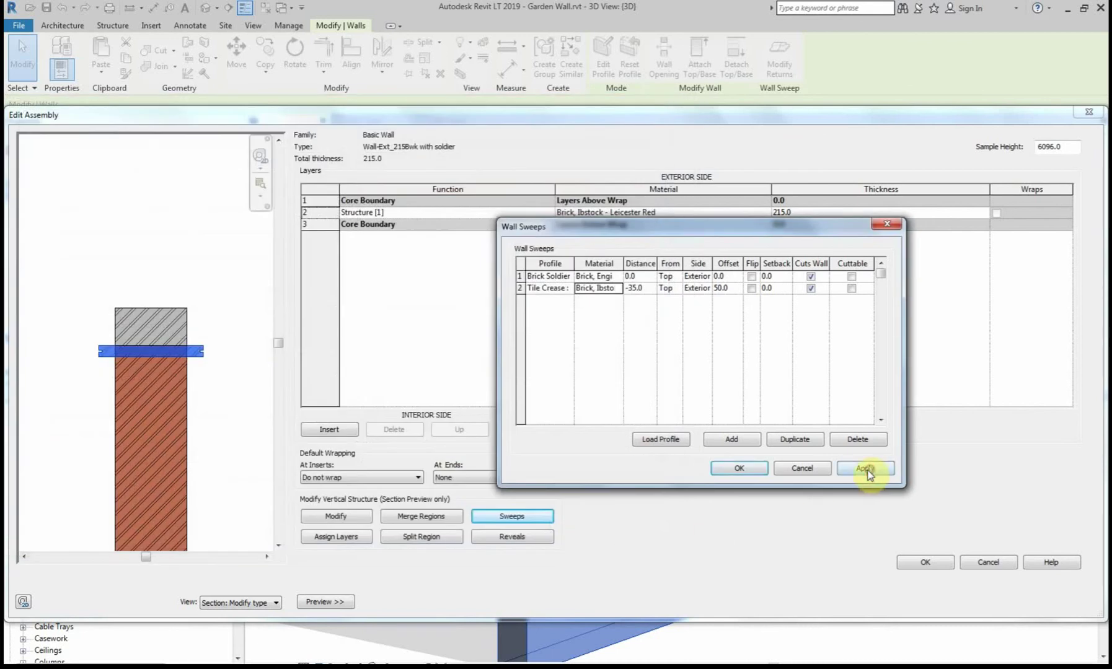
Accept the sweep and wall type changes, and inspect the tile crease below the soldier course in the 3D view
left_click(741, 470)
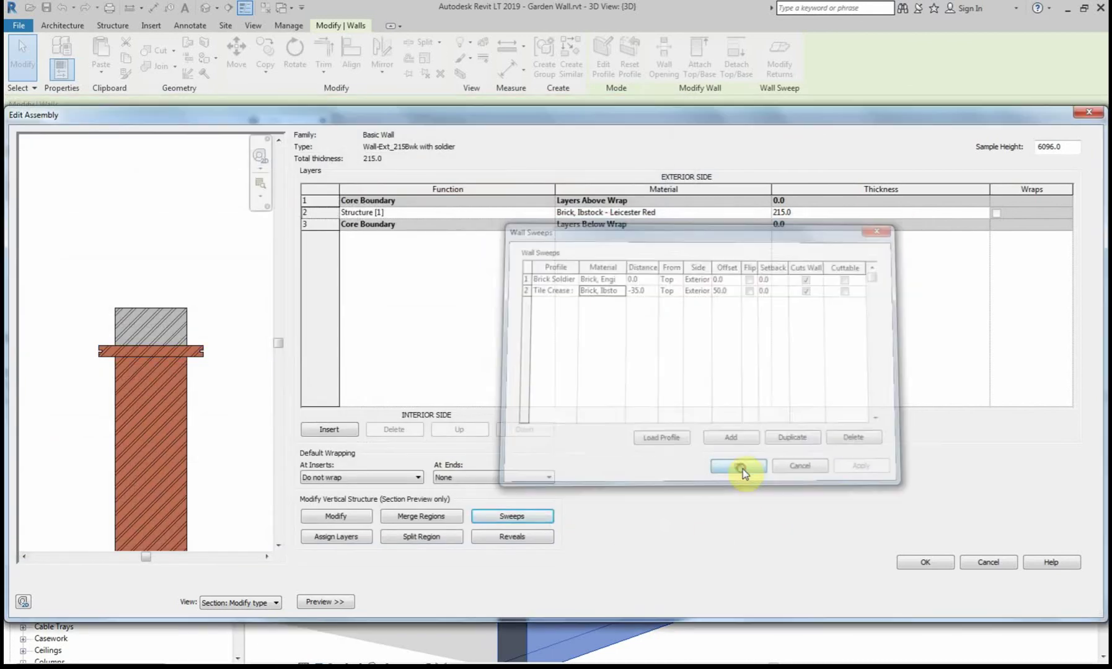
left_click(923, 563)
left_click(1064, 602)
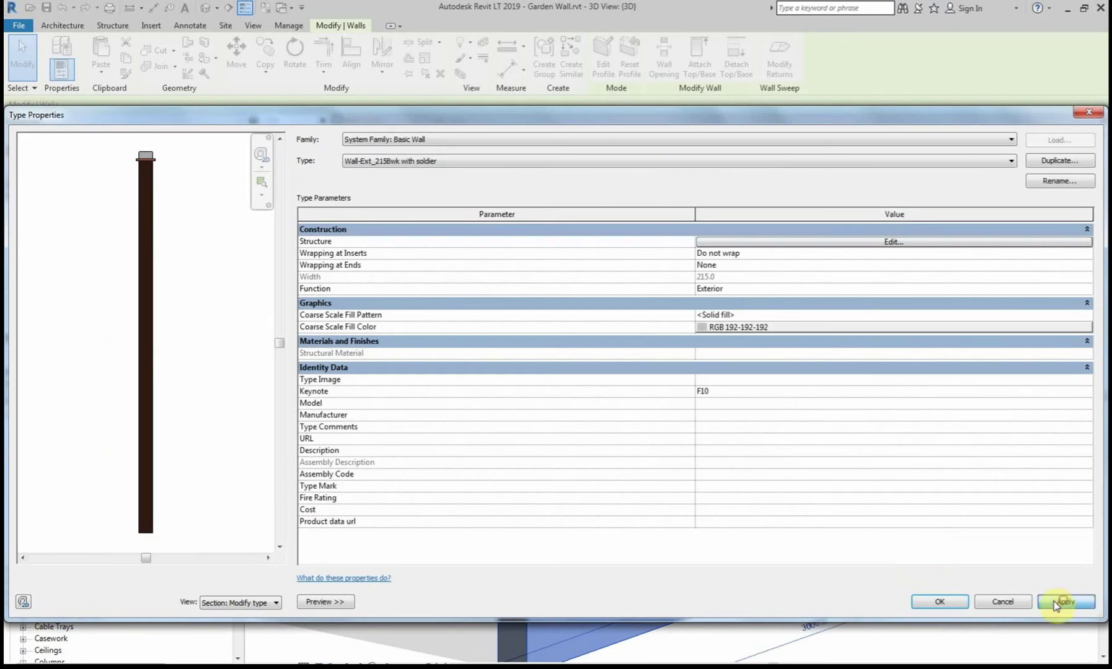
left_click(948, 602)
left_click(463, 355)
scroll(474, 310, "up", 5)
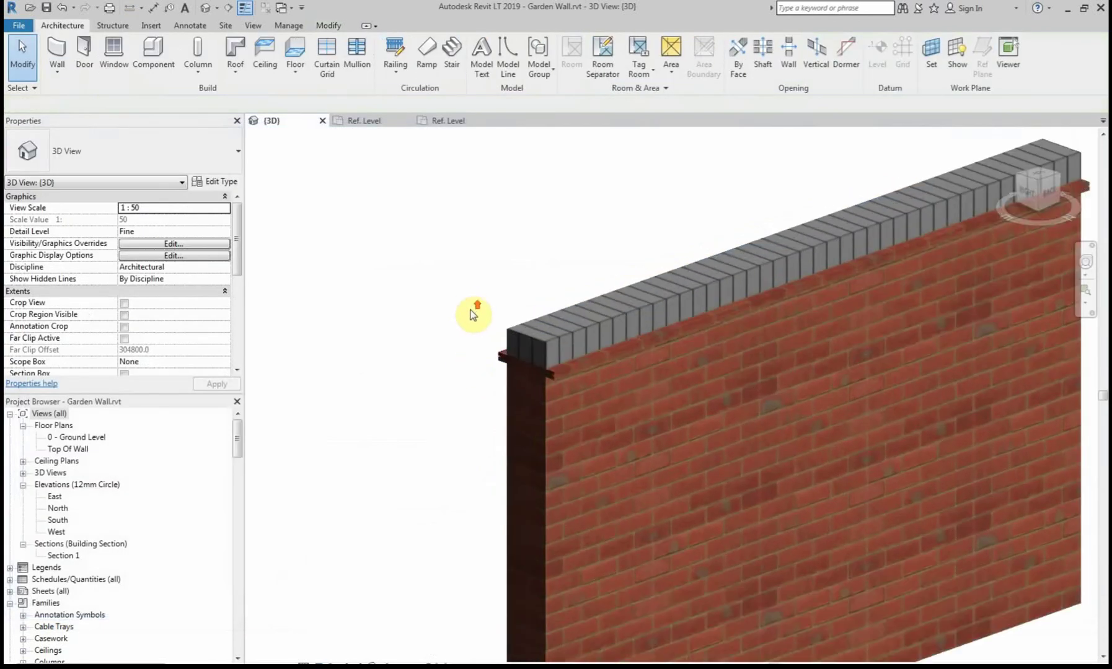
scroll(503, 352, "up", 2)
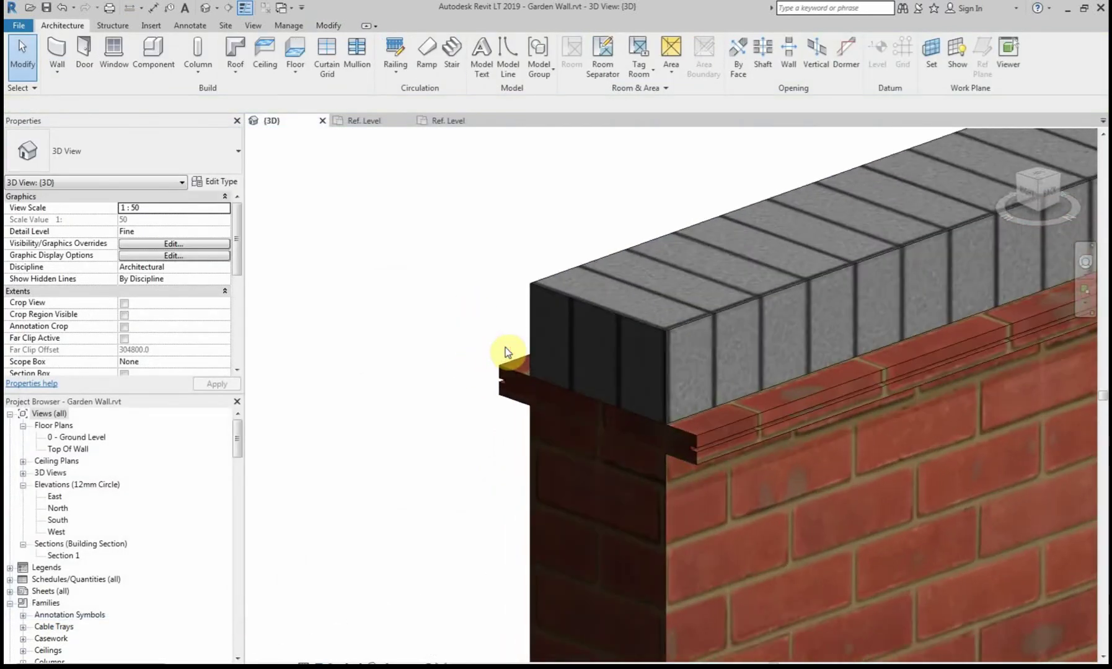
scroll(491, 352, "down", 4)
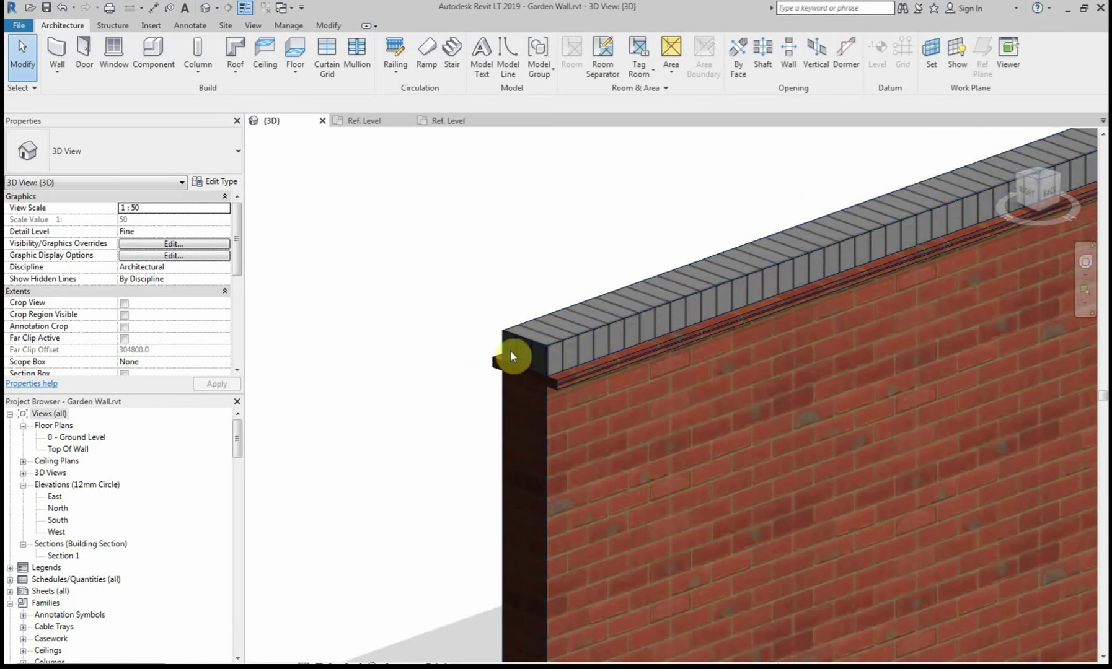
scroll(469, 371, "down", 1)
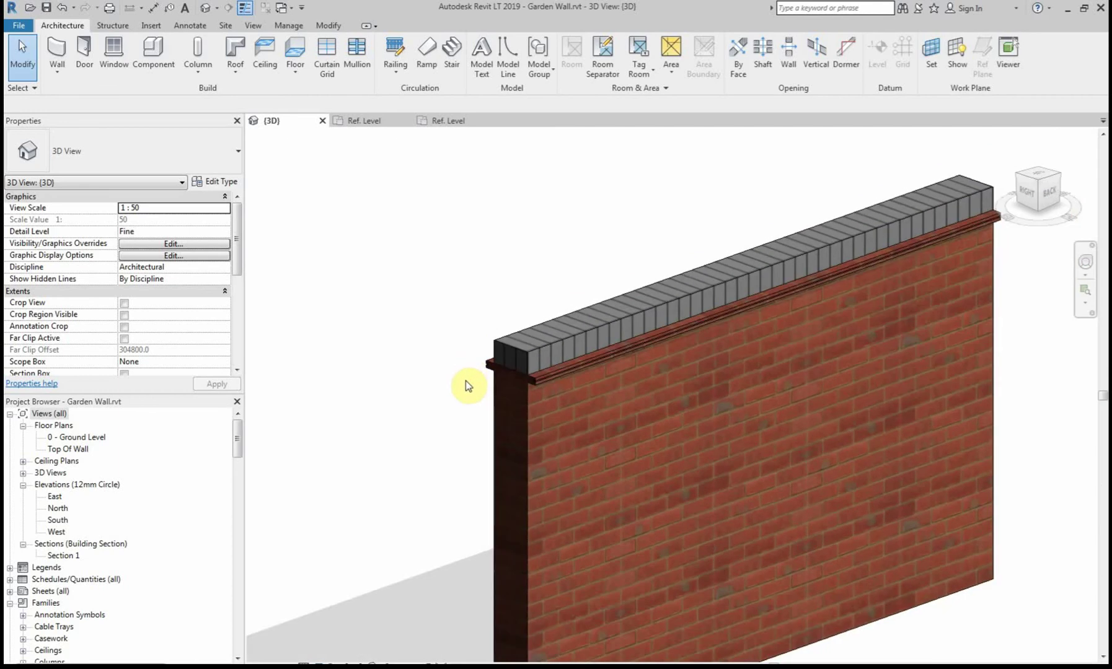
Create a new family from the Metric Profile.rft template
left_click(23, 27)
mouse_move(87, 75)
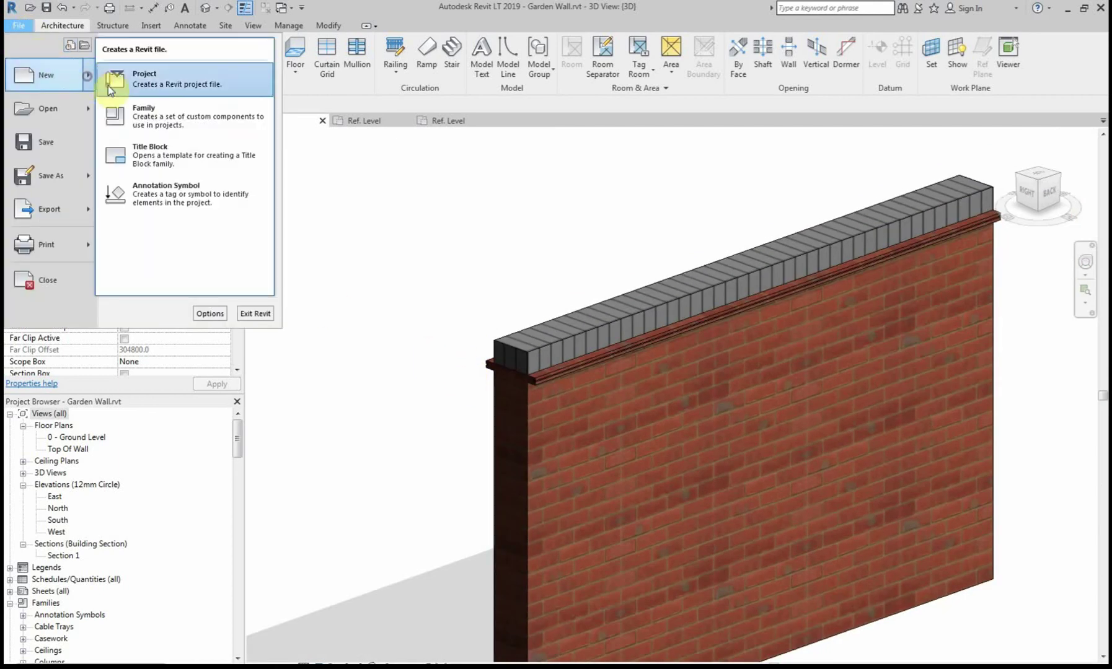
left_click(141, 113)
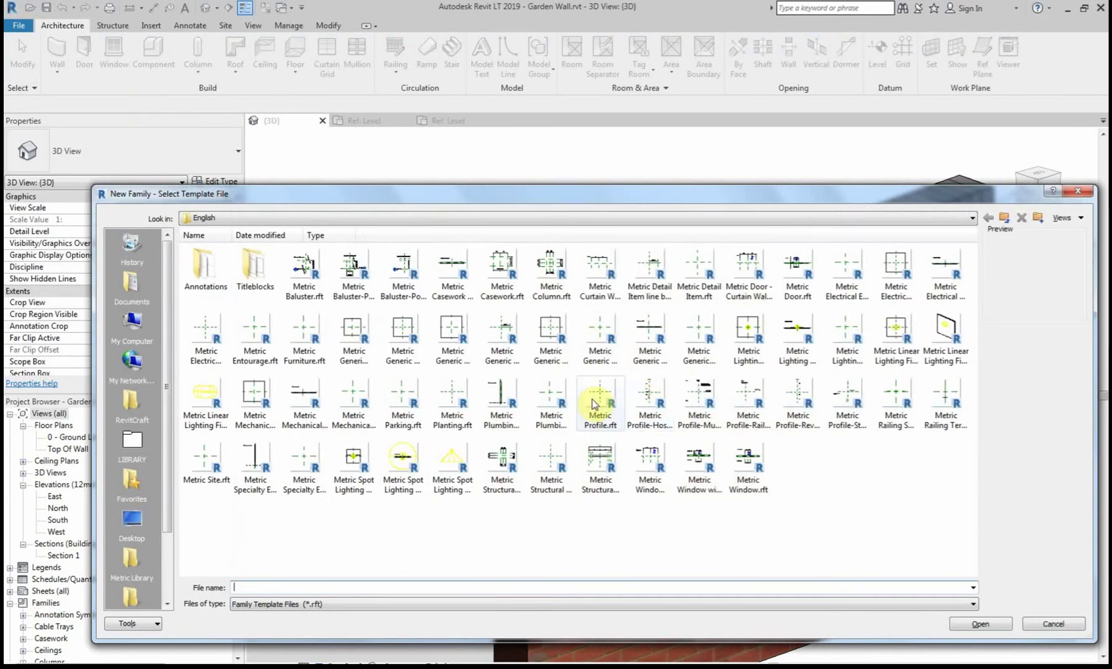
left_click(596, 402)
left_click(998, 628)
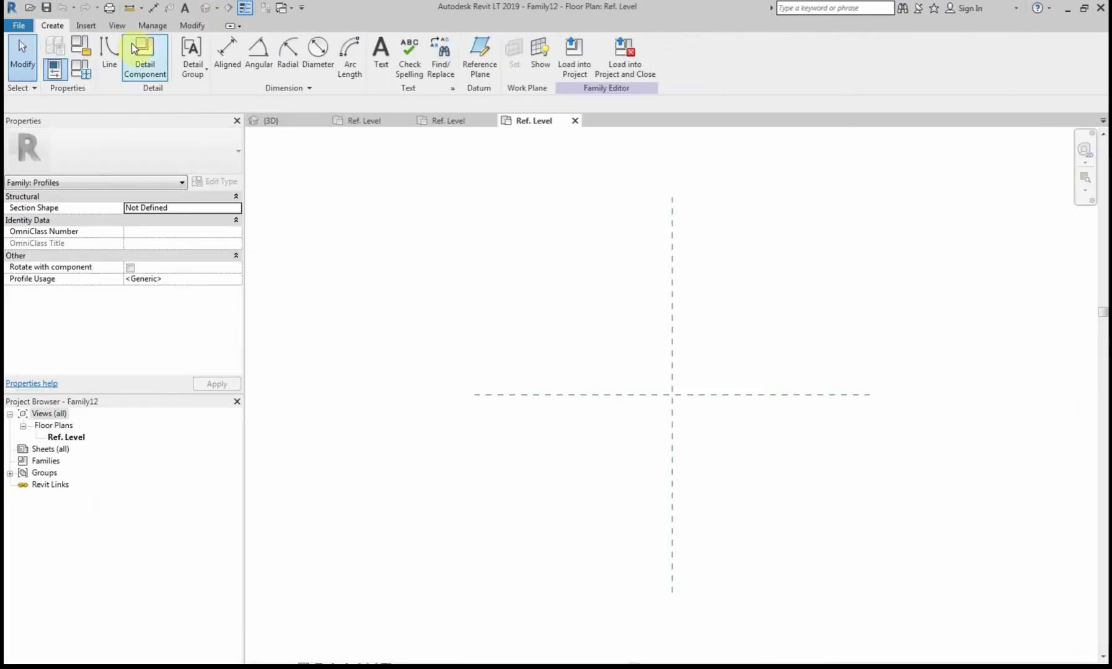
Draw a closed right triangle about 50 mm wide and 30 mm high, extending left from the reference planes' intersection along the horizontal plane
left_click(112, 54)
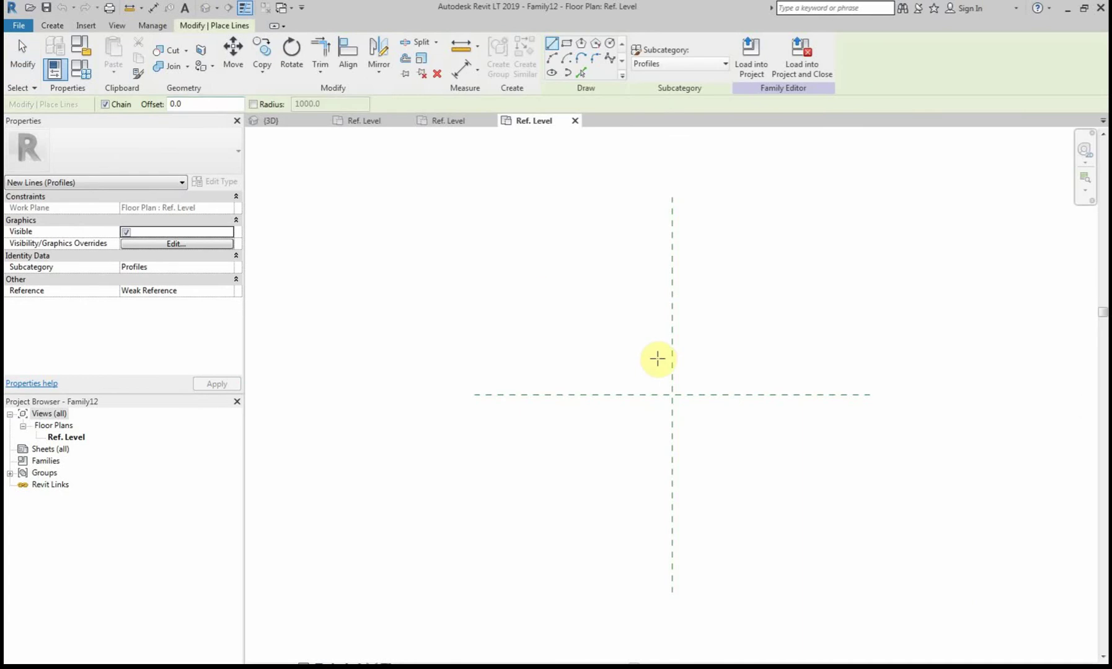
scroll(657, 385, "up", 3)
left_click(683, 416)
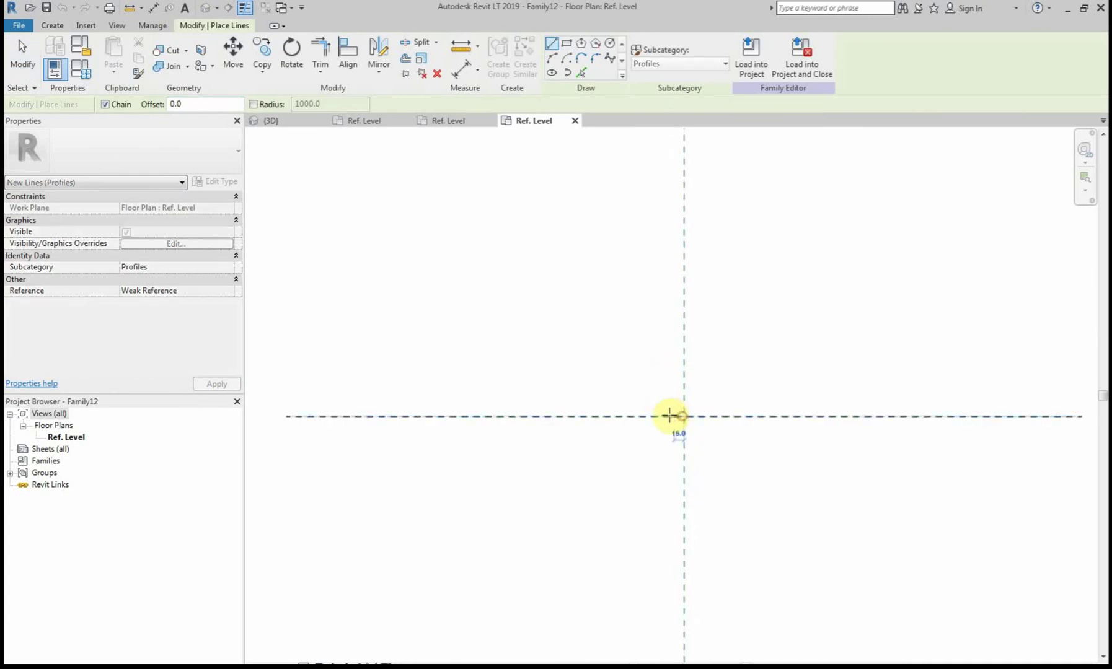
left_click(650, 415)
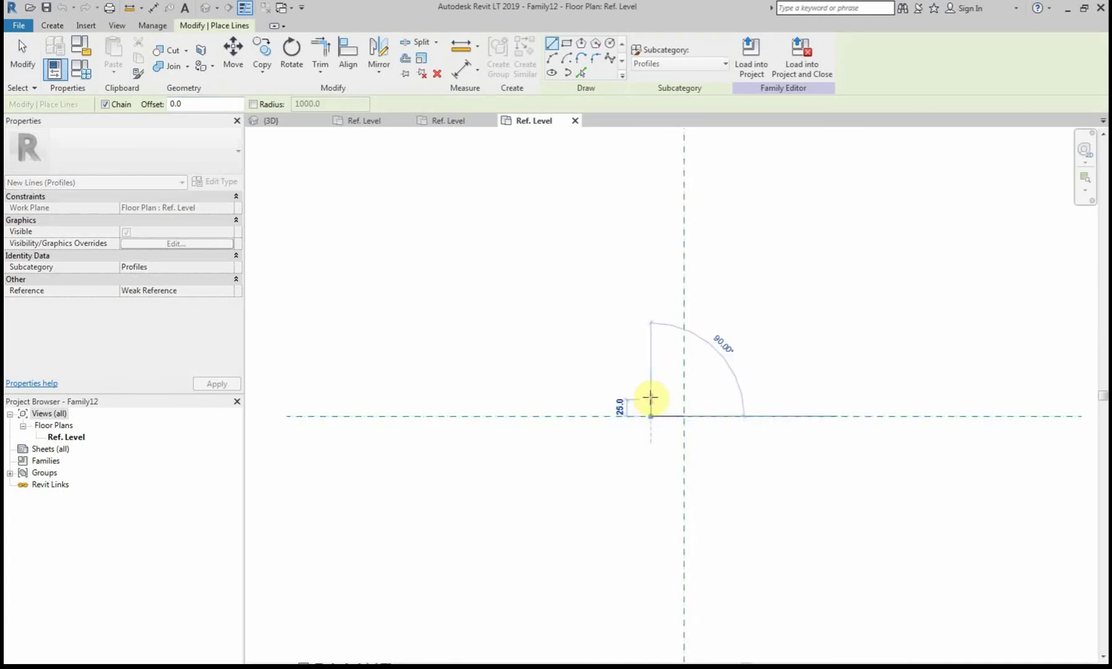
left_click(650, 396)
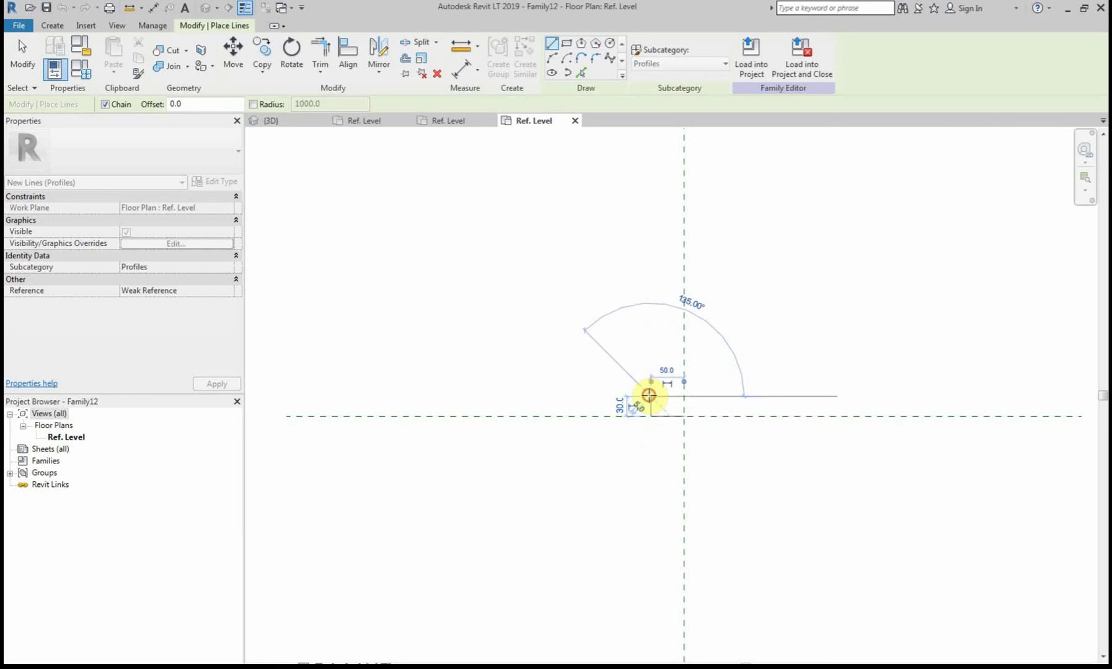
left_click(685, 414)
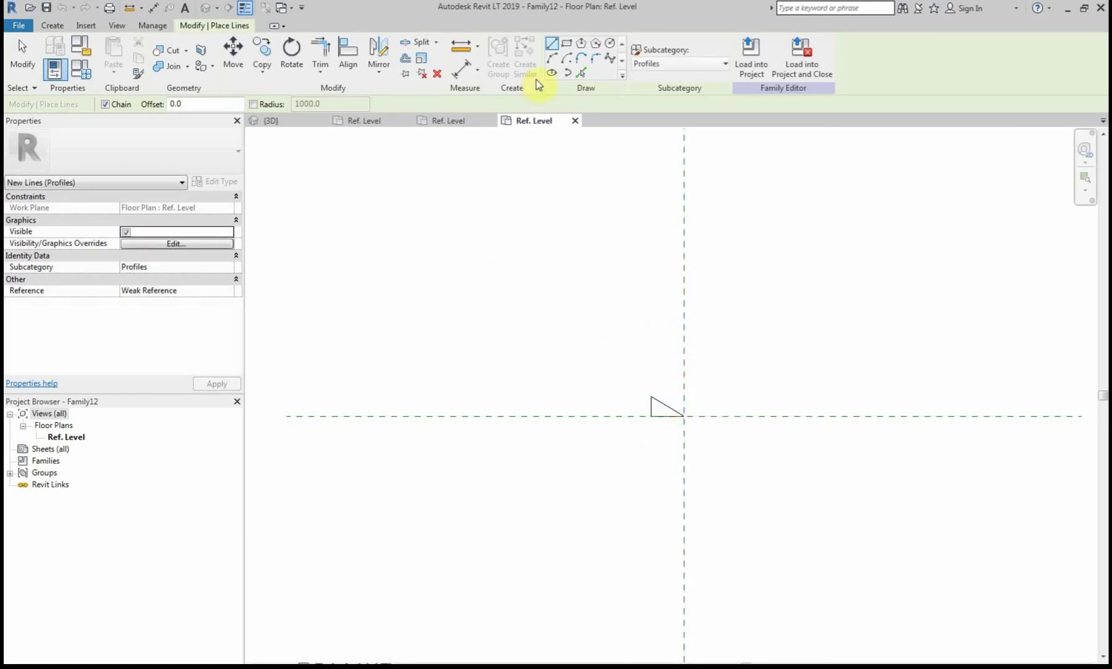
Draw a horizontal helper line about 215 mm long leftward from the triangle's upper corner
left_click(550, 45)
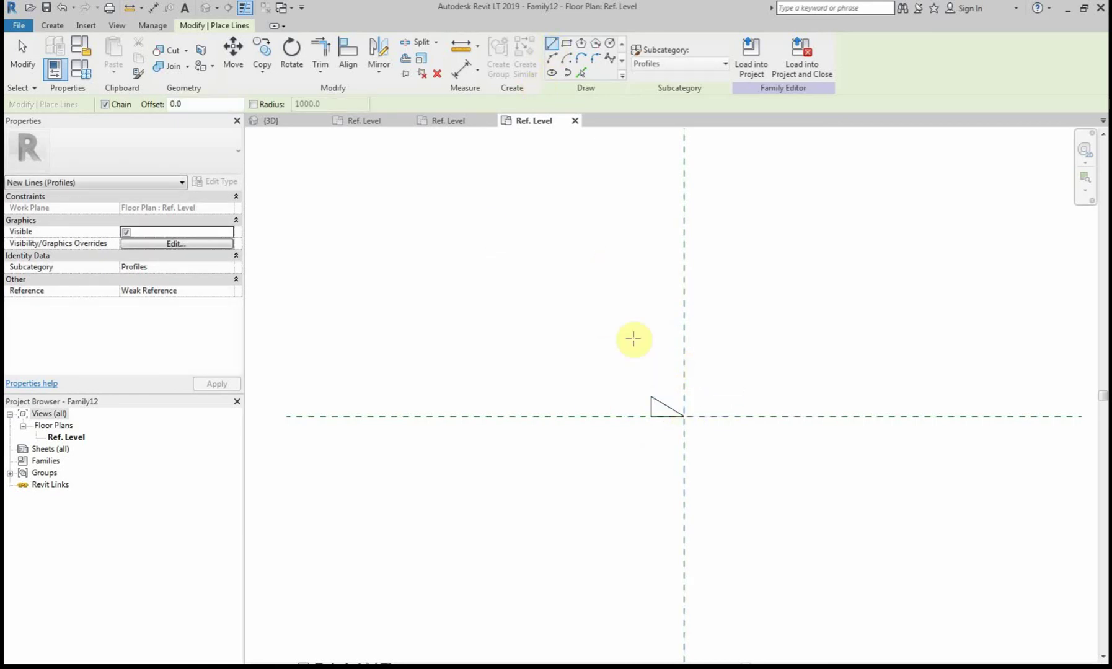
left_click(651, 397)
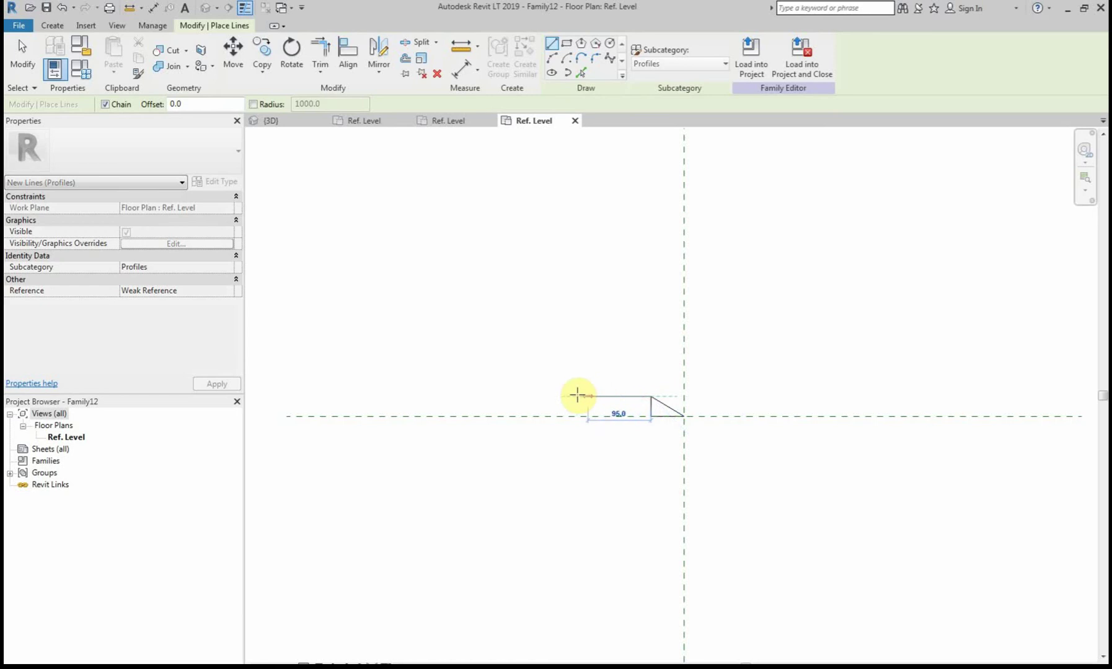
left_click(508, 394)
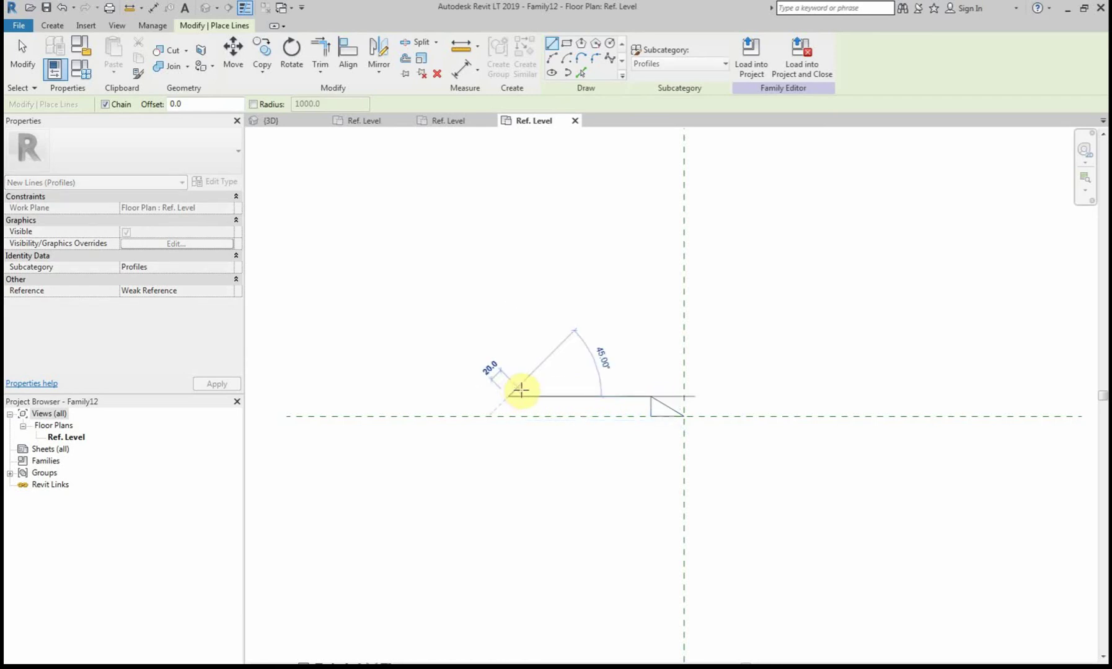
key("Escape")
key("Escape")
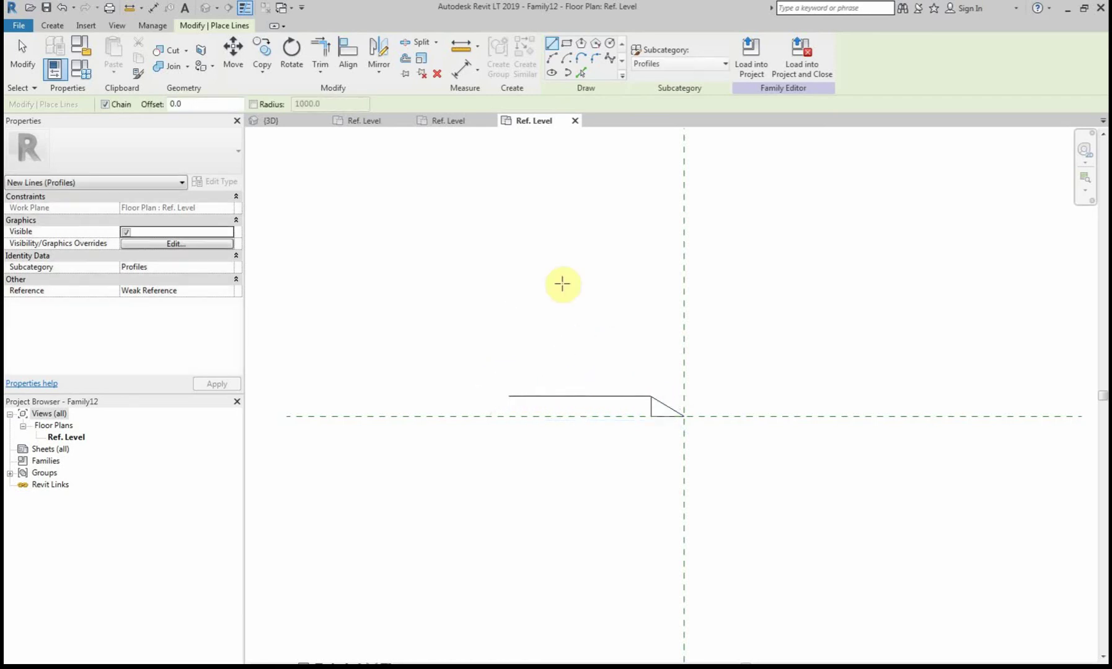
left_click(631, 360)
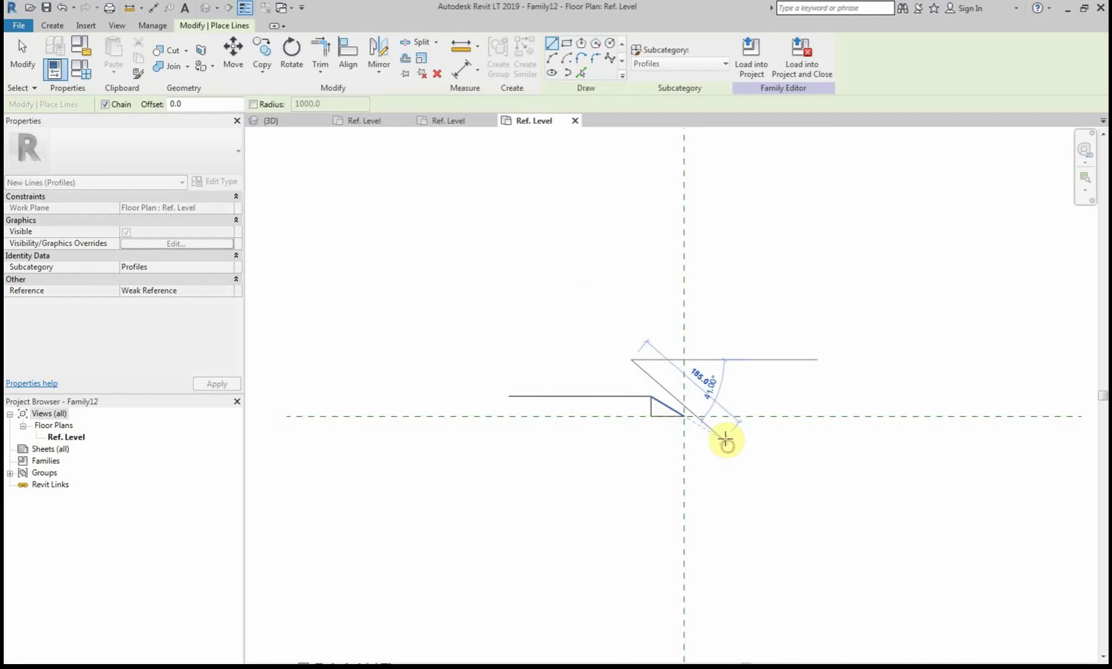
key("Escape")
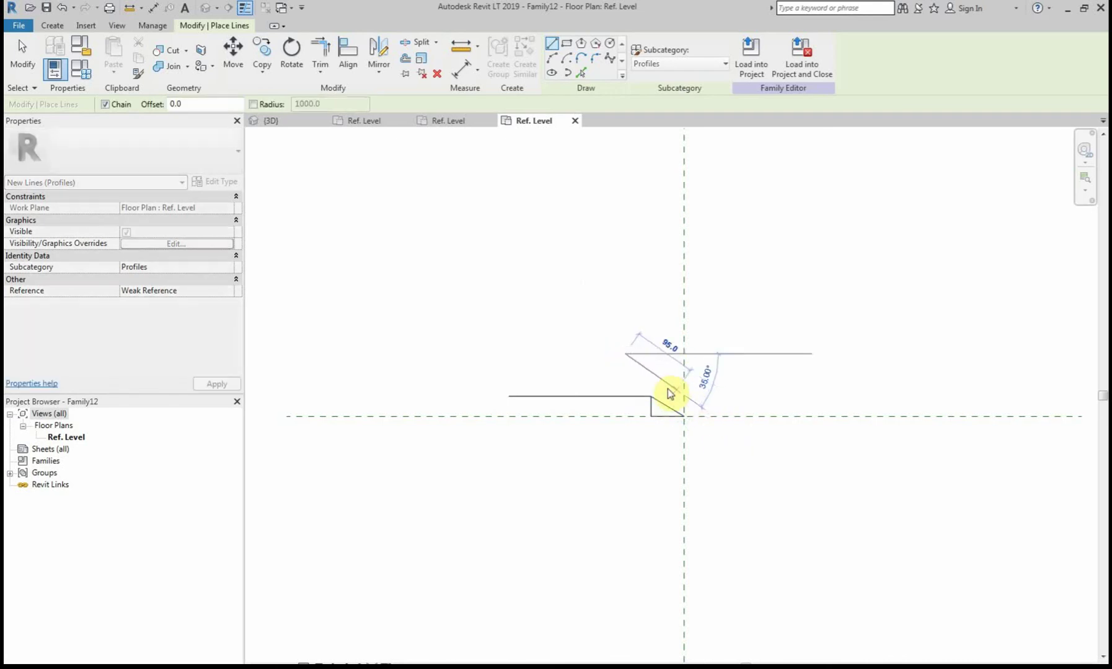
key("Escape")
key("Escape")
Mirror a copy of the triangle about the midpoint of the horizontal helper line, and delete the helper line
left_click_drag(628, 371, 781, 489)
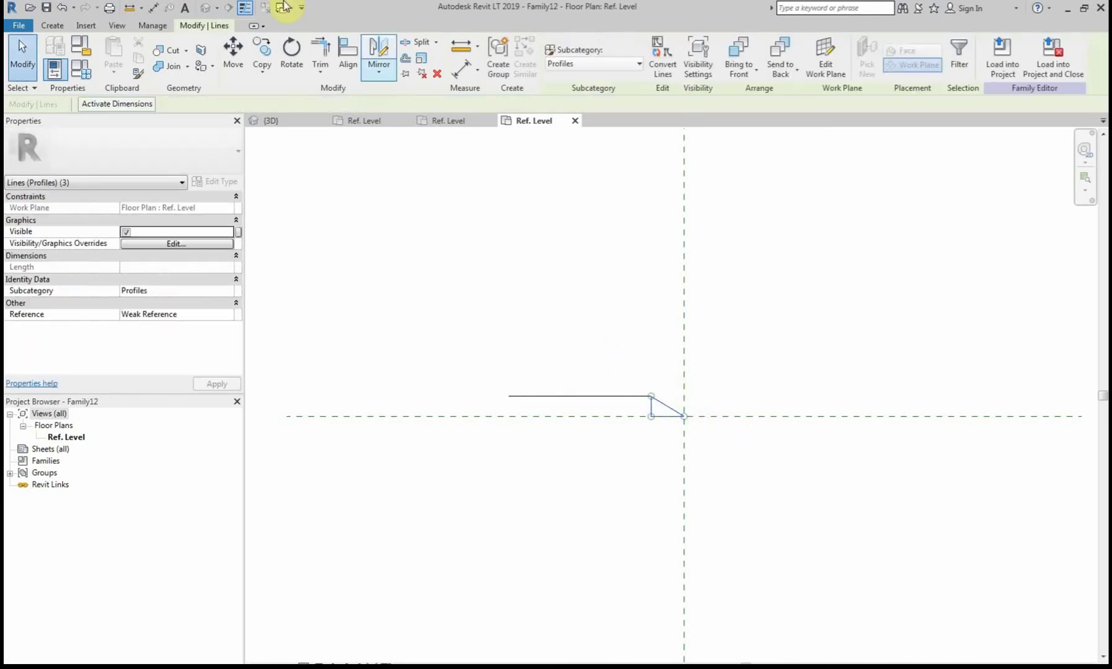
left_click(370, 60)
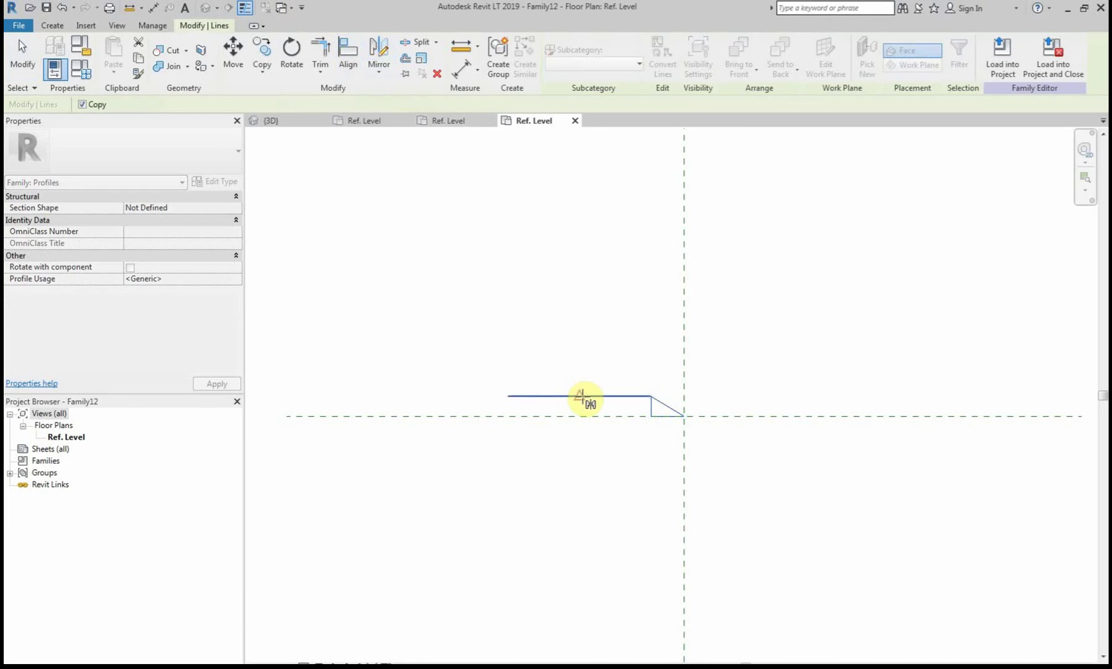
left_click(582, 396)
left_click(580, 445)
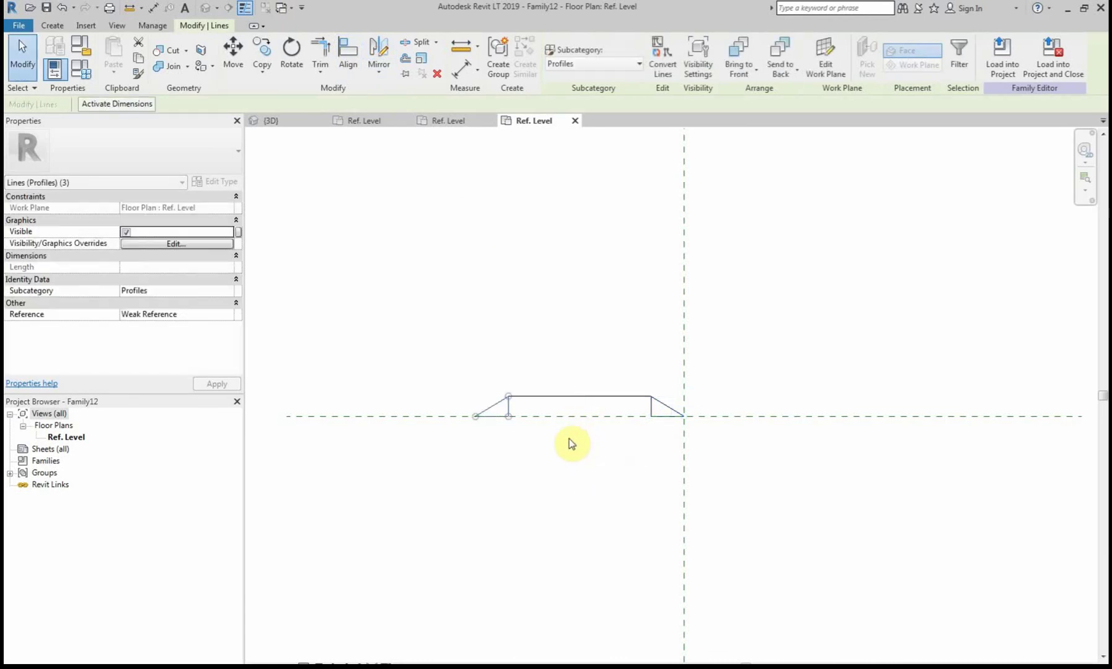
key("Escape")
left_click(583, 397)
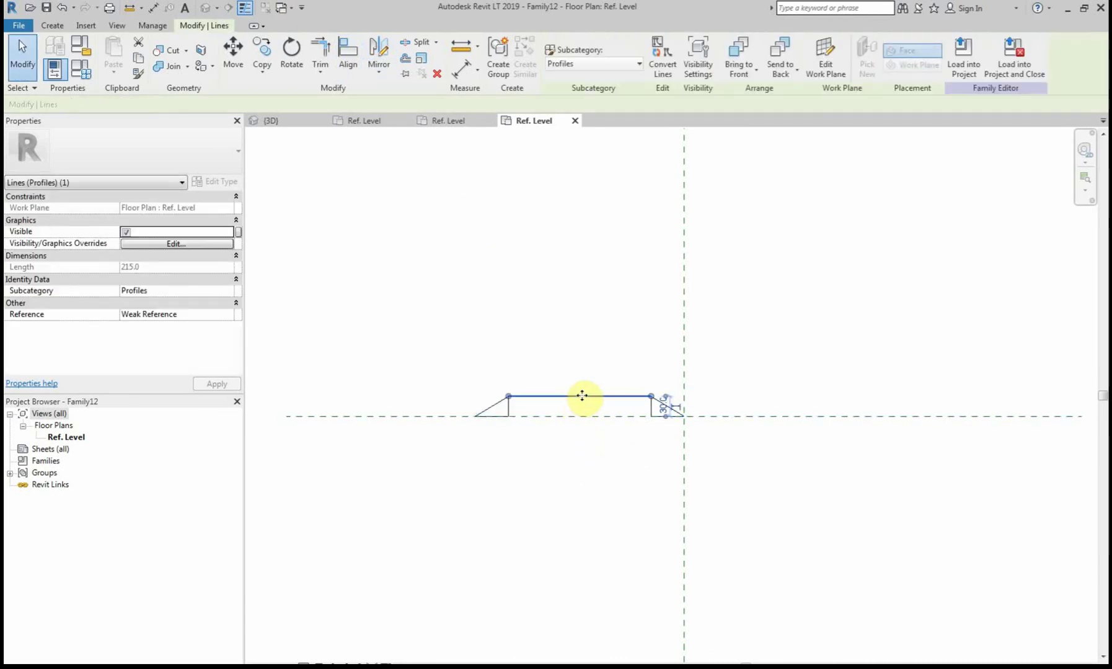
key("Delete")
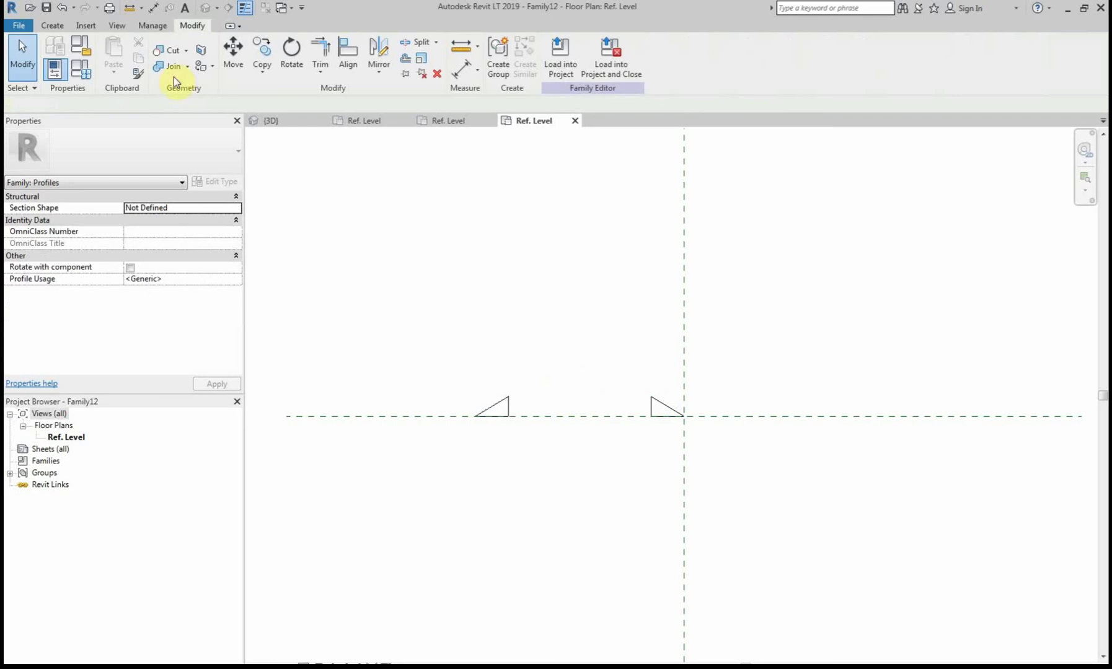
Save the profile family as Haunch in the RevitCraft folder and load it into the Garden Wall.rvt project
left_click(47, 8)
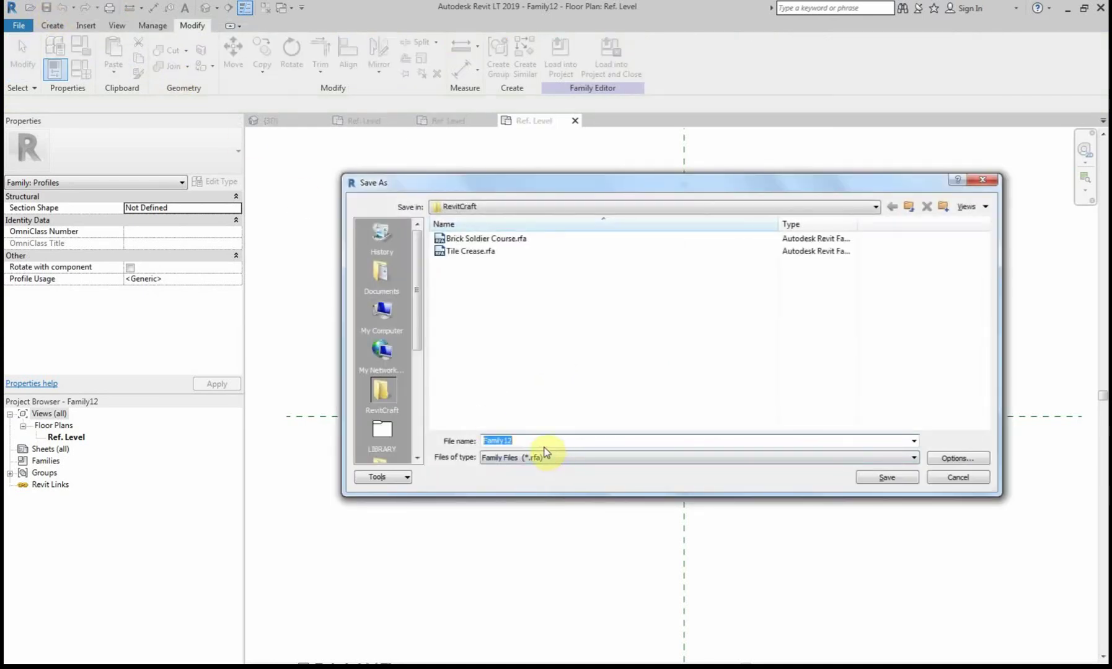
type("Haunch")
left_click(886, 481)
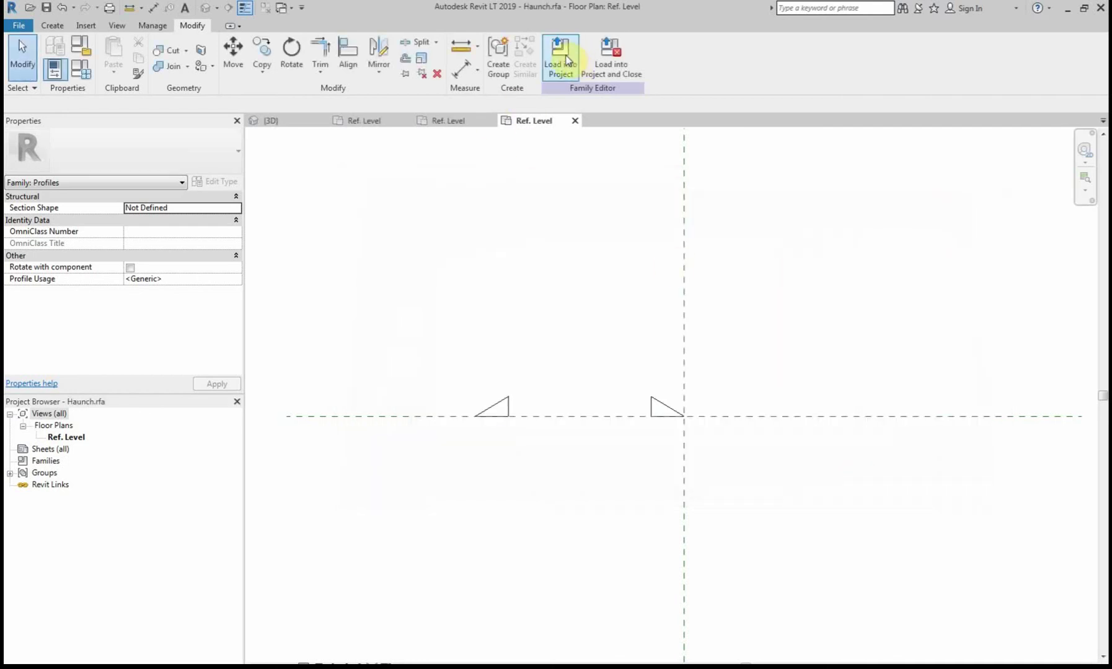
left_click(565, 59)
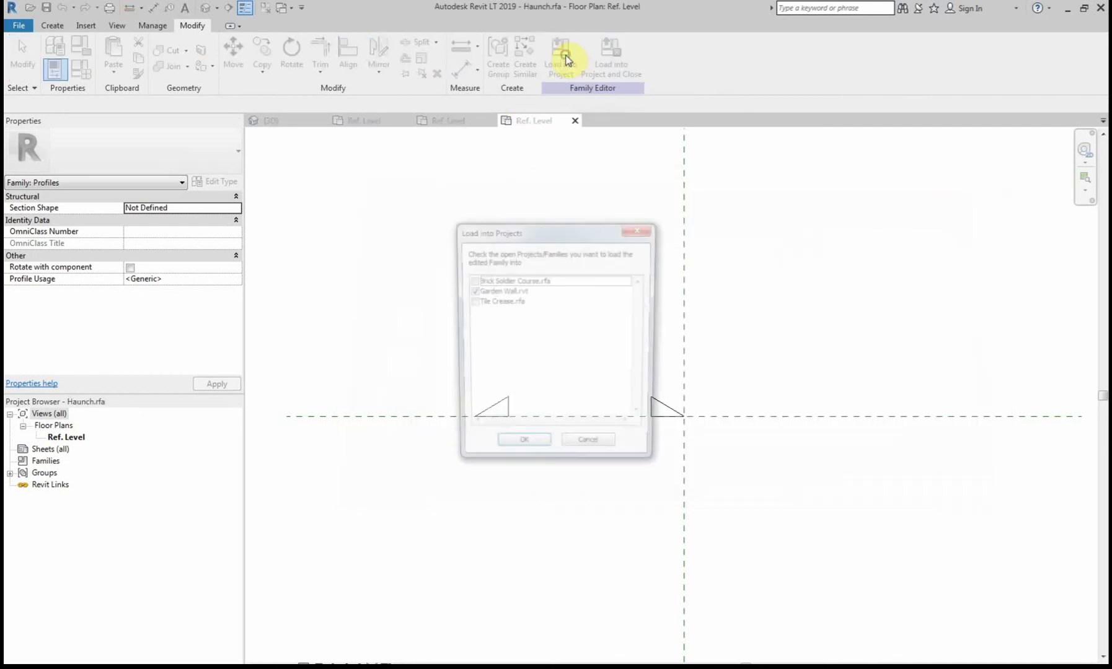
left_click(519, 449)
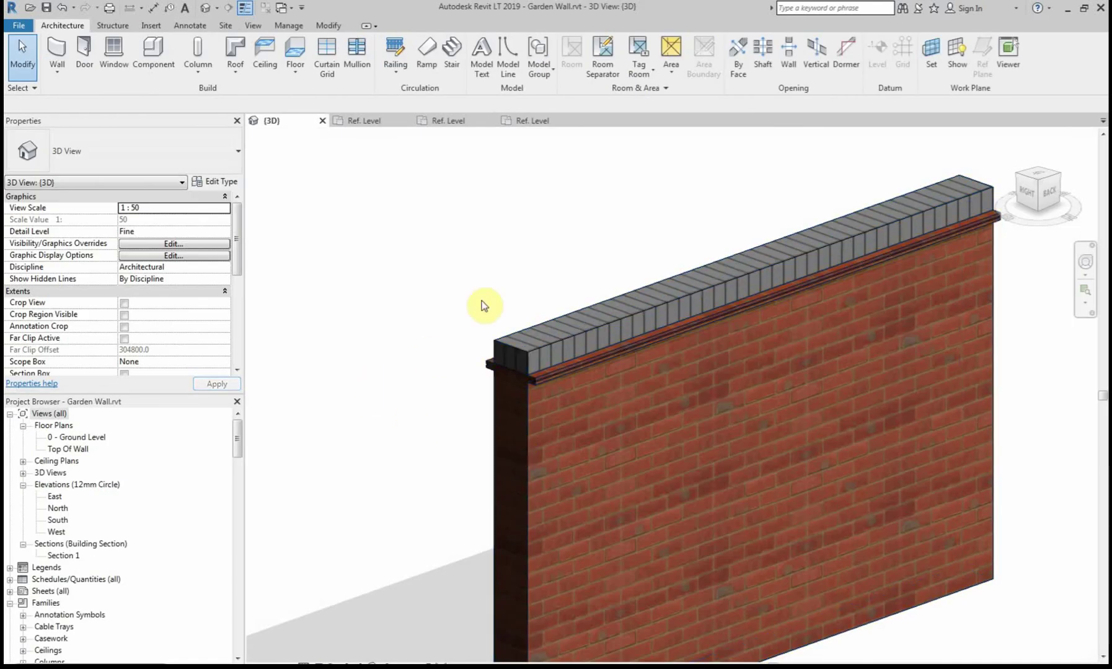
Open the wall sweep settings in the structure of the garden wall's type, Wall-Ext_215Bwk with soldier
left_click(644, 310)
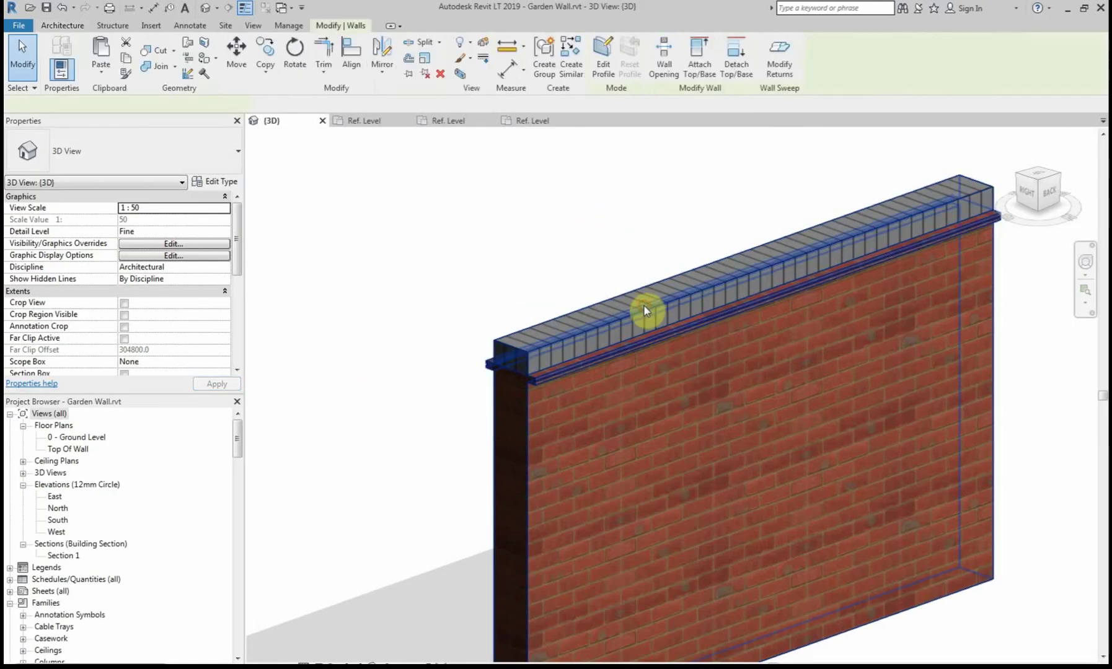
left_click(223, 185)
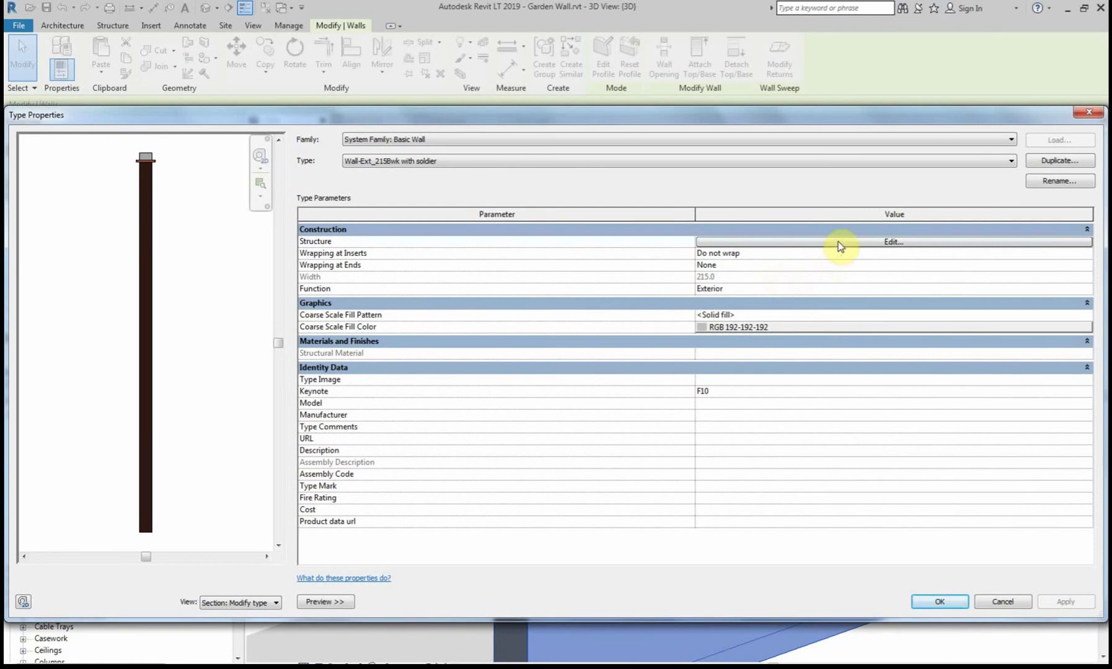
left_click(260, 188)
left_click(117, 141)
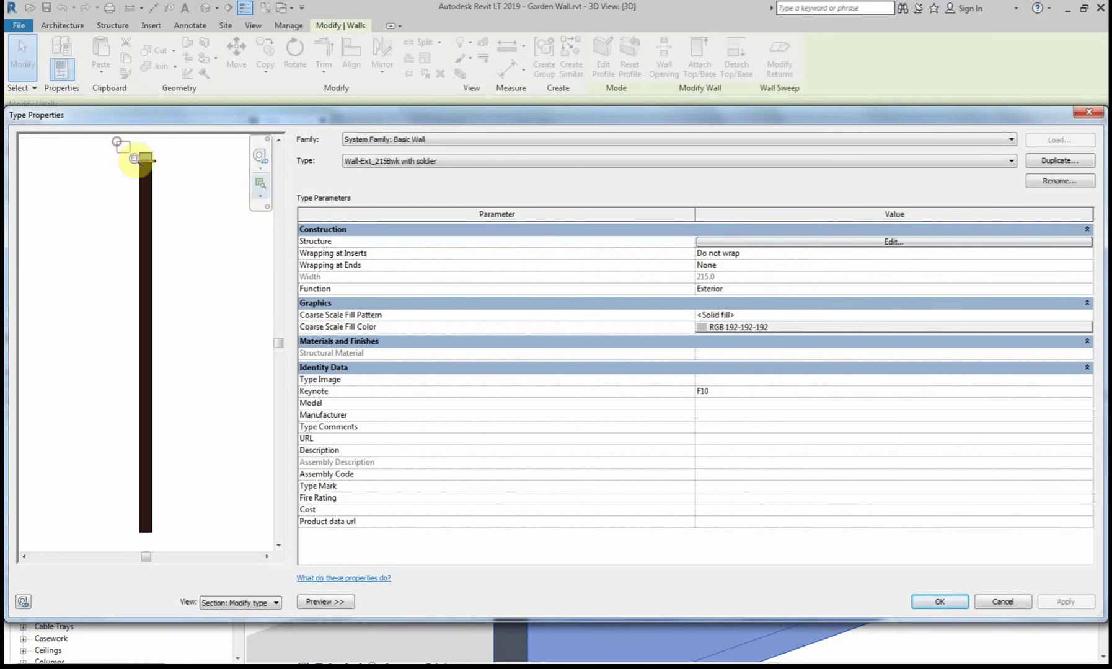
left_click(167, 177)
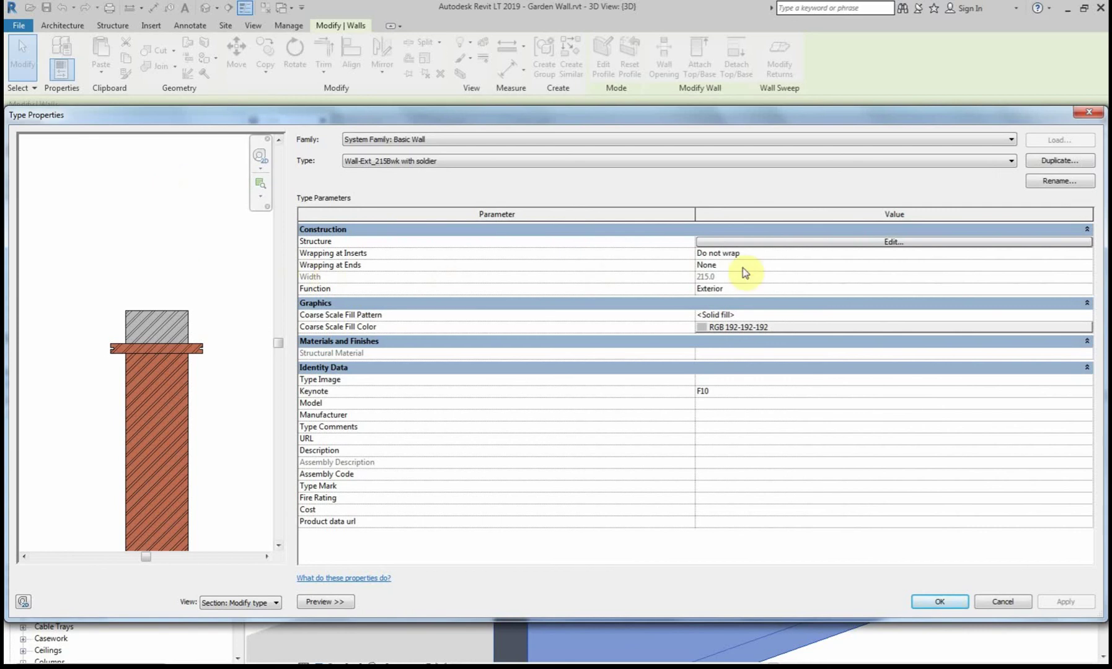
left_click(822, 244)
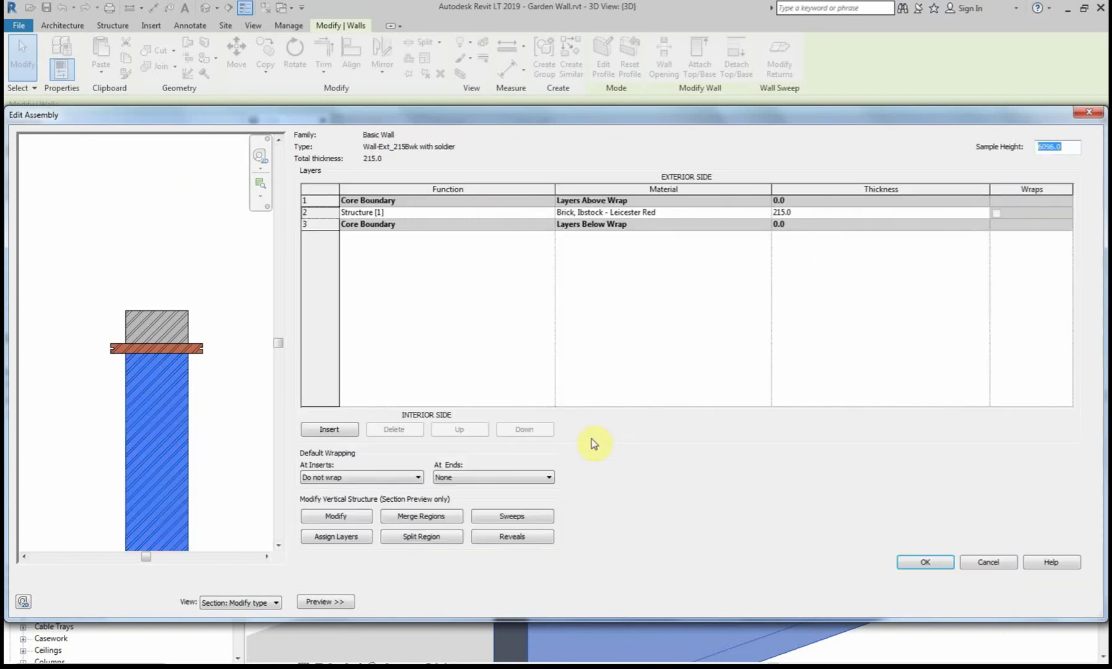
left_click(513, 517)
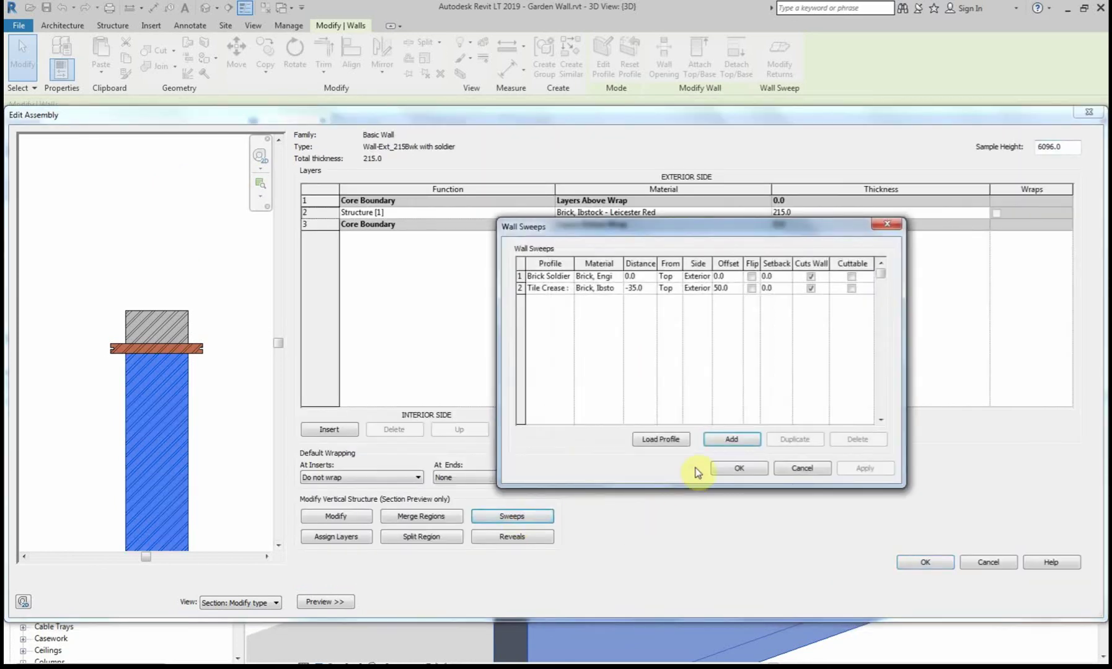
Add a third wall sweep and assign the Haunch profile to it
left_click(729, 440)
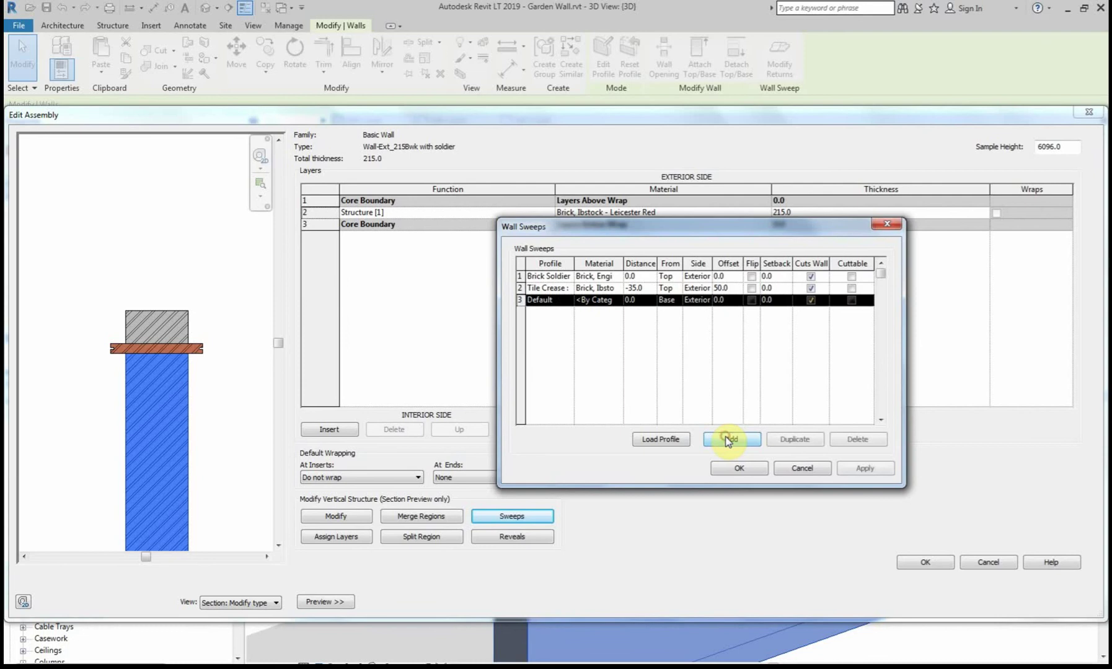
left_click(568, 302)
left_click(567, 301)
scroll(576, 333, "down", 5)
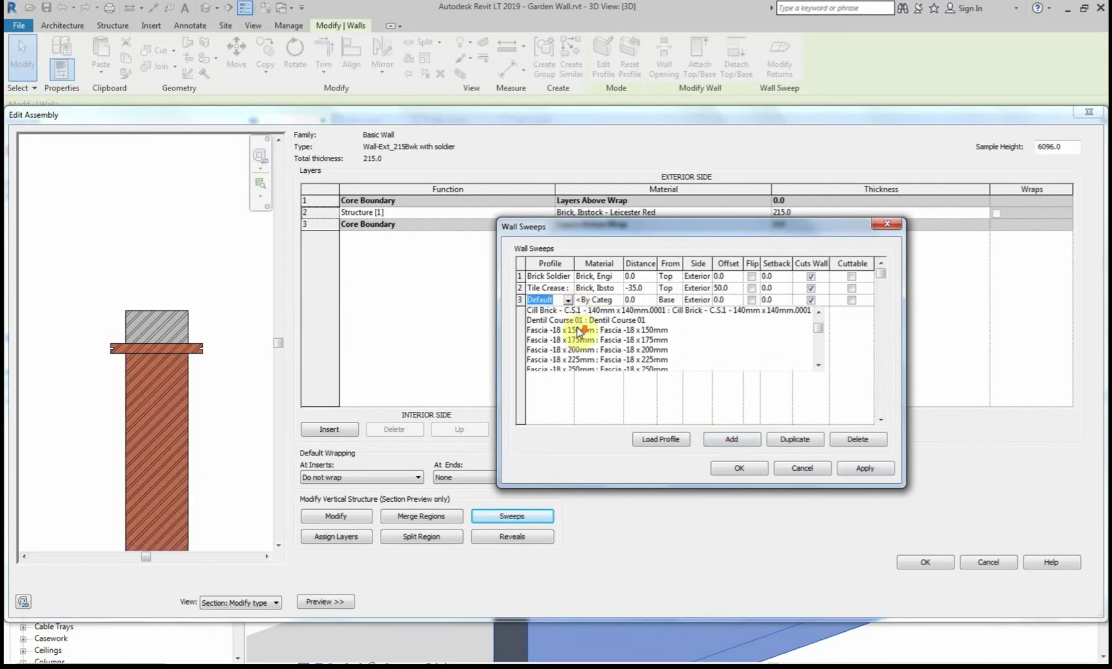
scroll(576, 333, "down", 2)
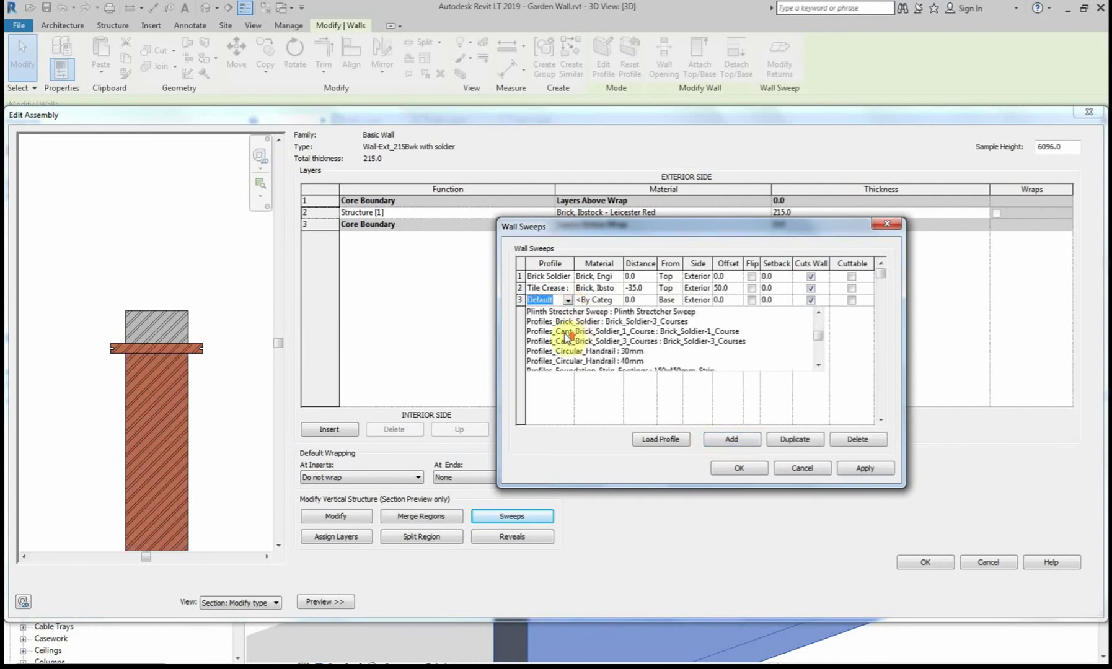
scroll(565, 335, "up", 2)
left_click(564, 332)
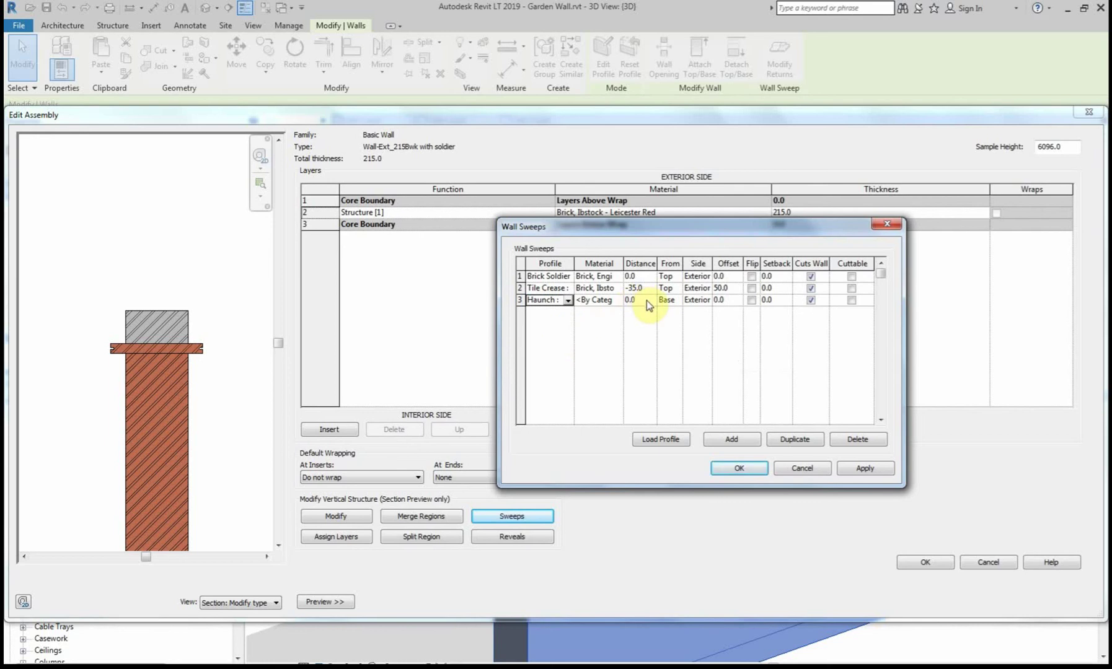
Measure the Haunch sweep from the Top of the wall, set its offset to 50, and apply the changes
left_click(666, 300)
left_click(677, 301)
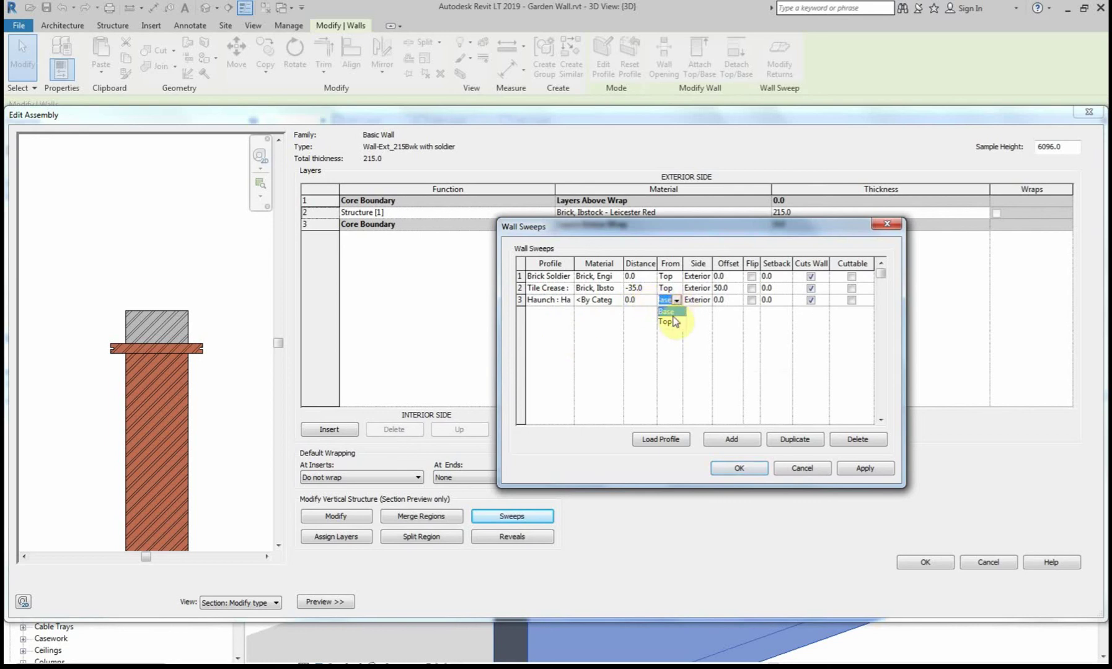
left_click(671, 321)
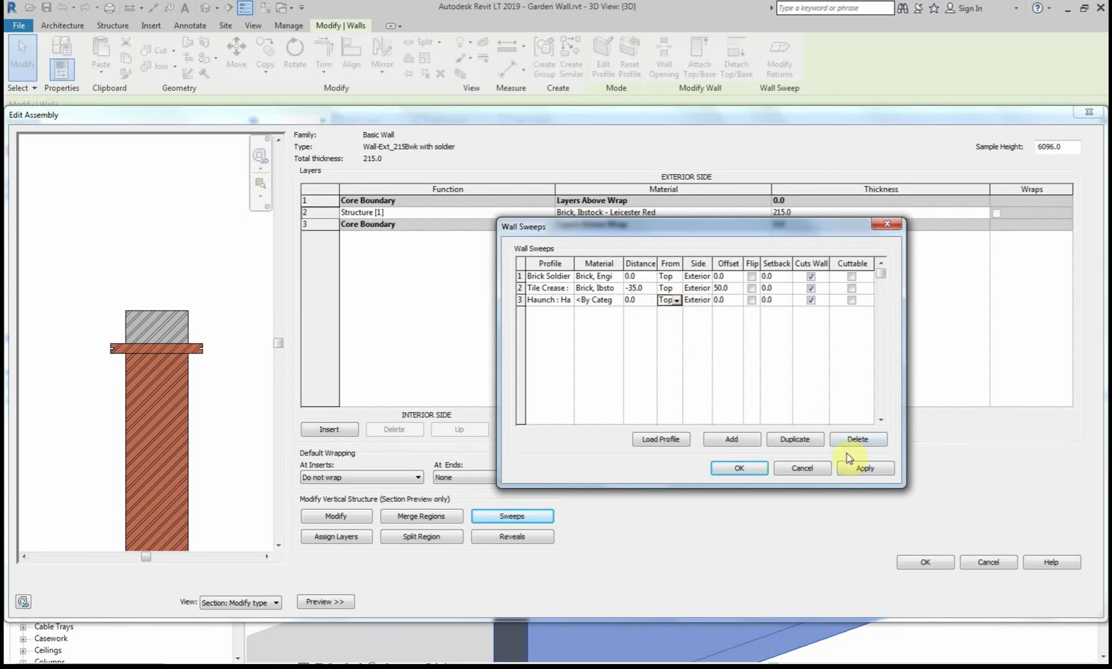
left_click(862, 472)
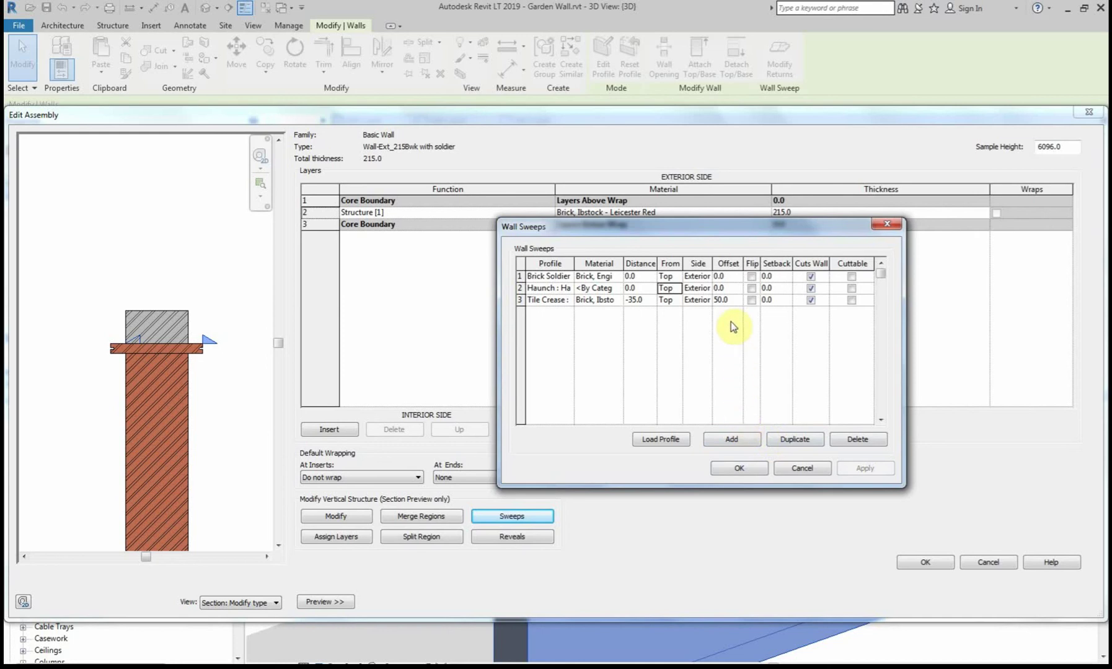
left_click(730, 288)
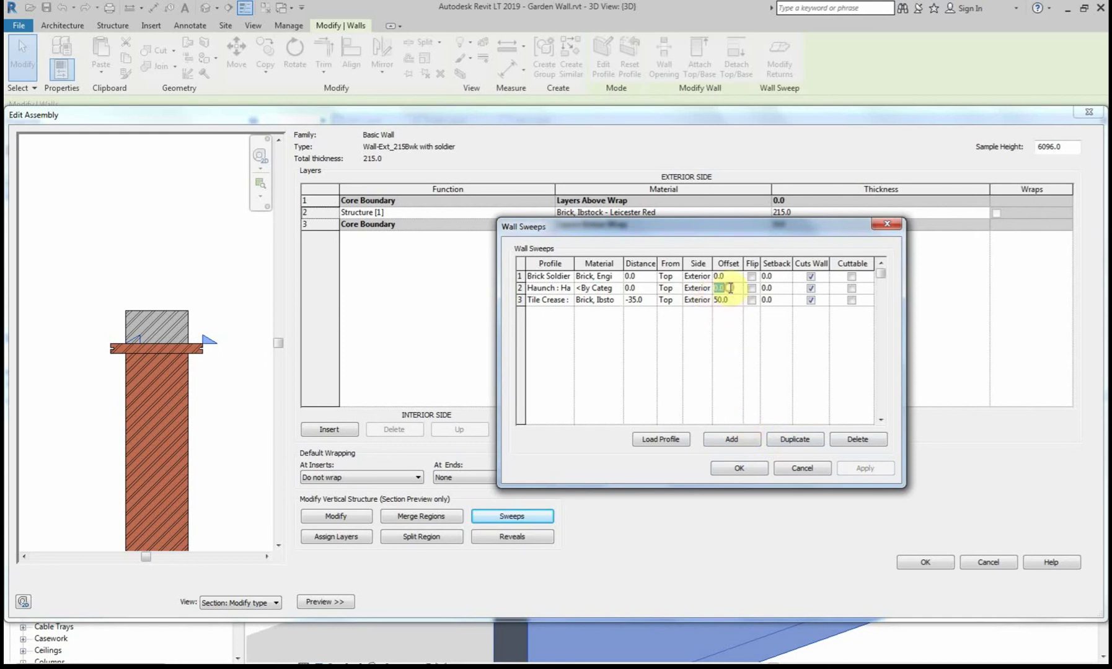
type("50")
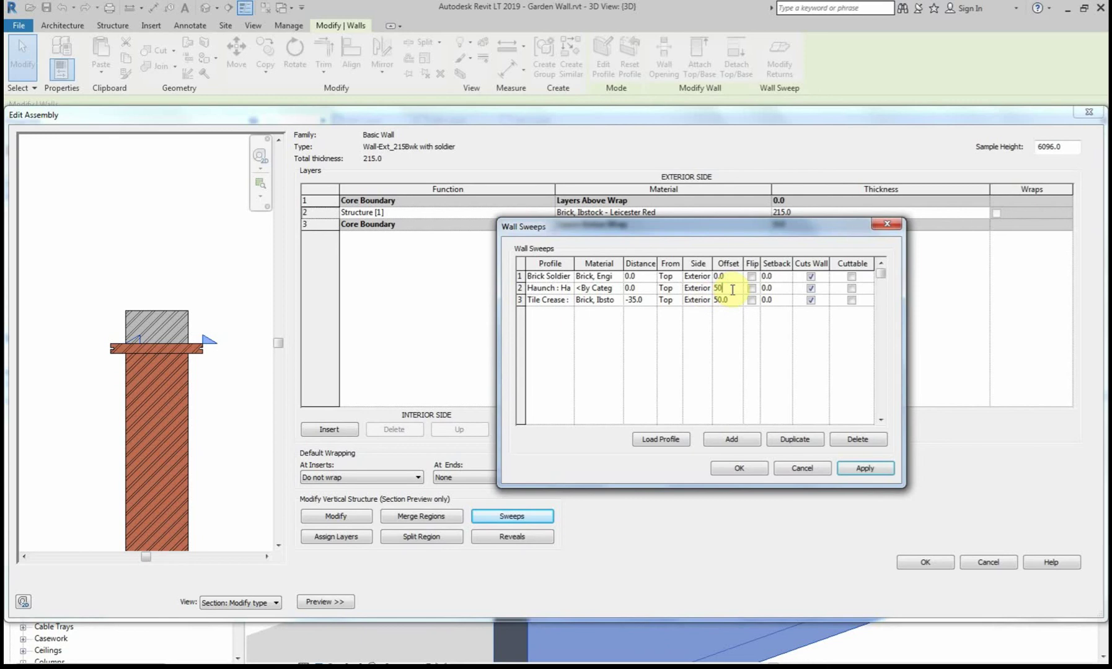
left_click(863, 467)
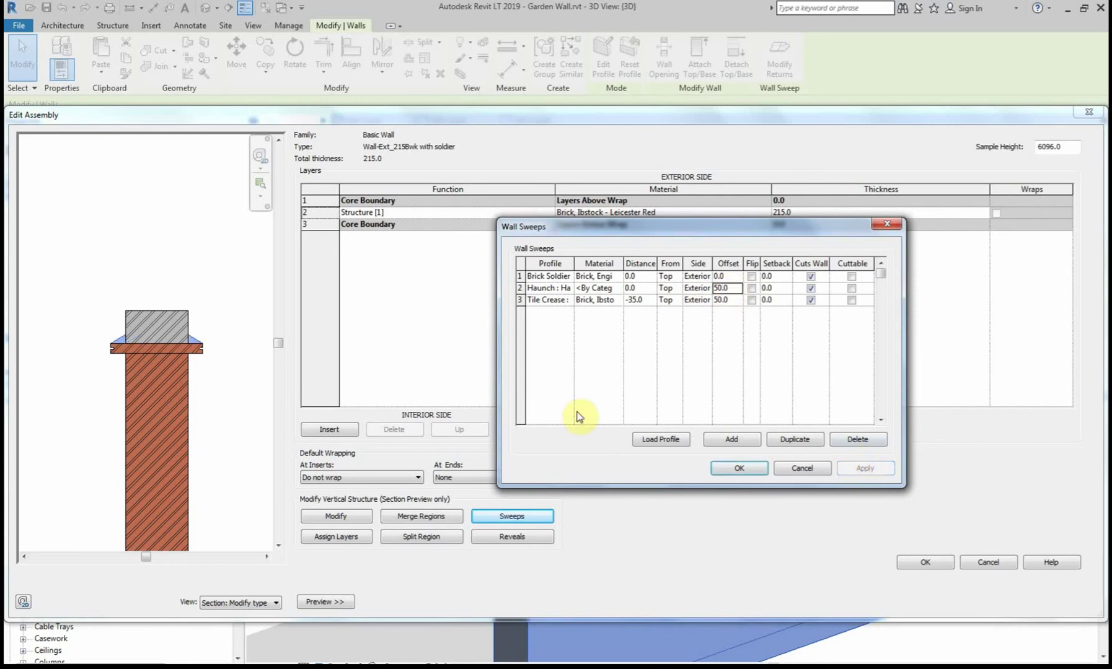
Assign the Concrete - Mortar material to the Haunch sweep and accept the wall type changes
left_click(609, 289)
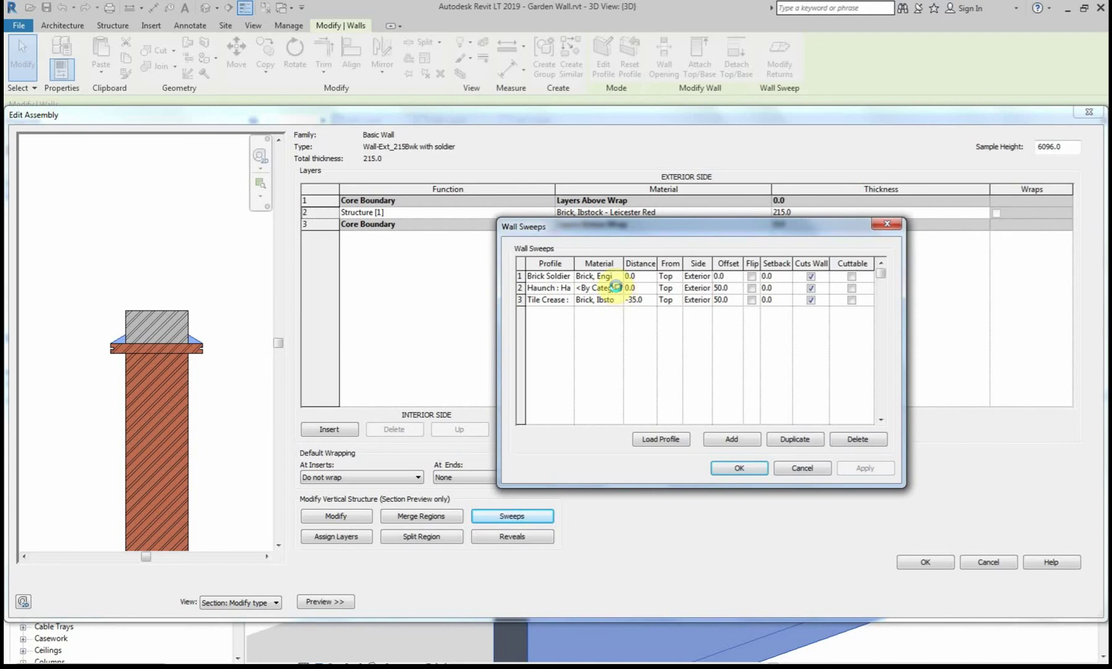
left_click(614, 287)
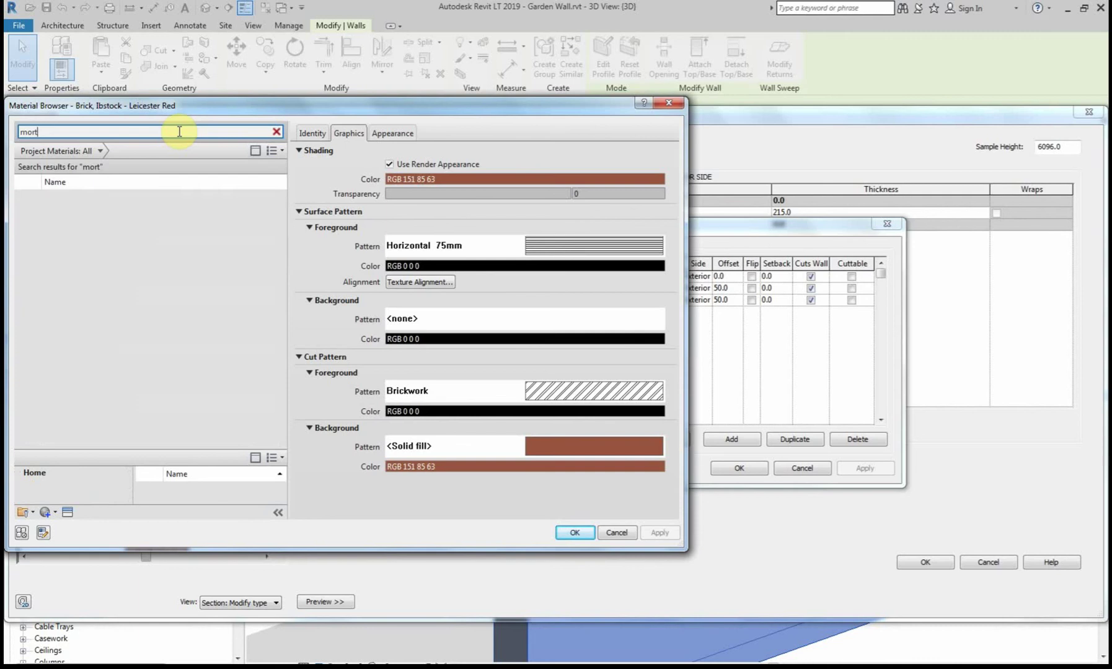
left_click(88, 203)
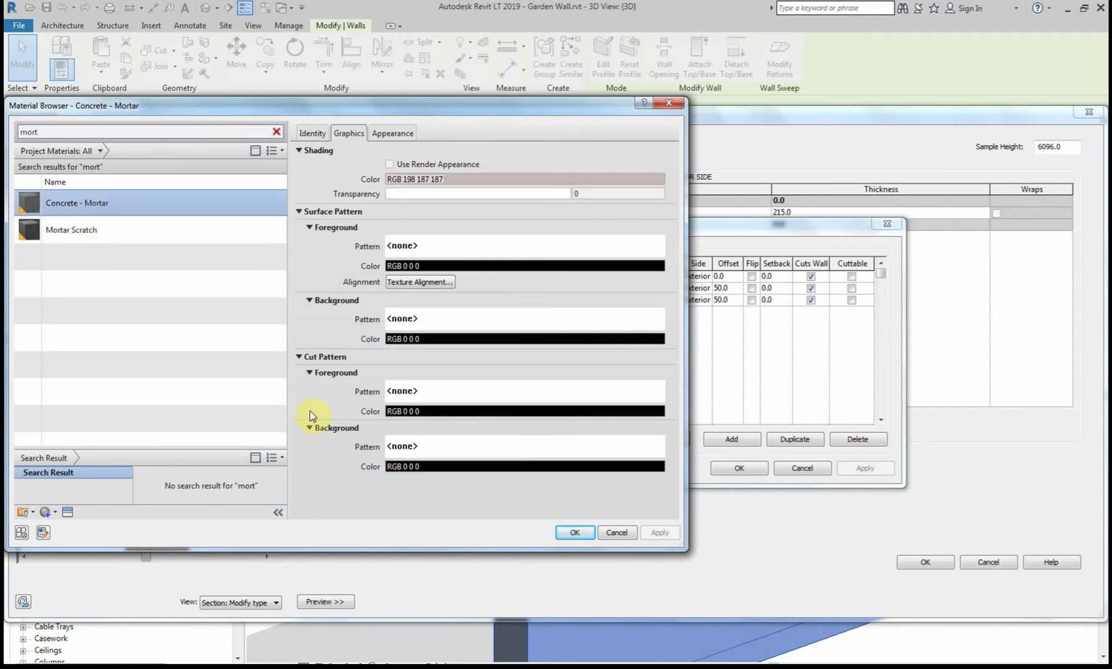
left_click(578, 533)
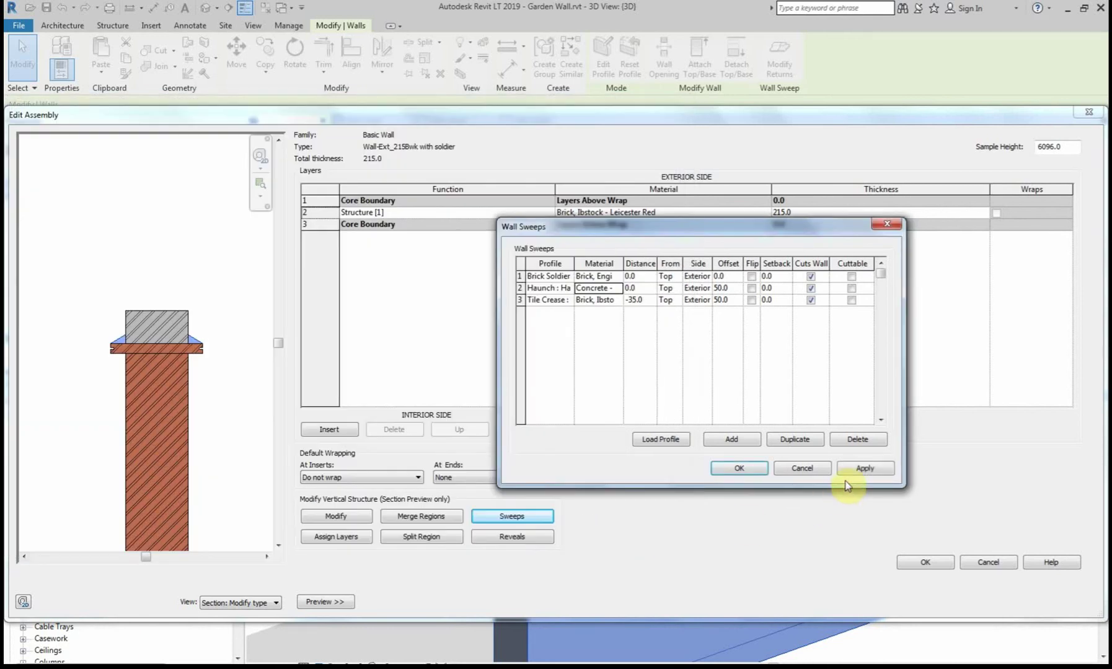
left_click(744, 470)
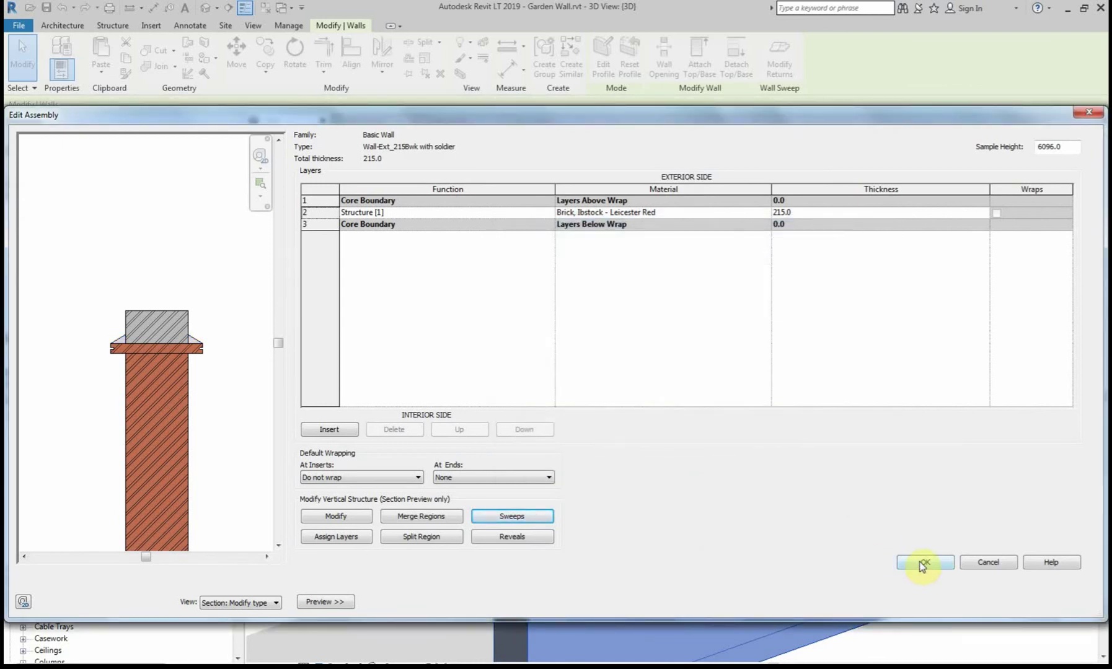
left_click(923, 564)
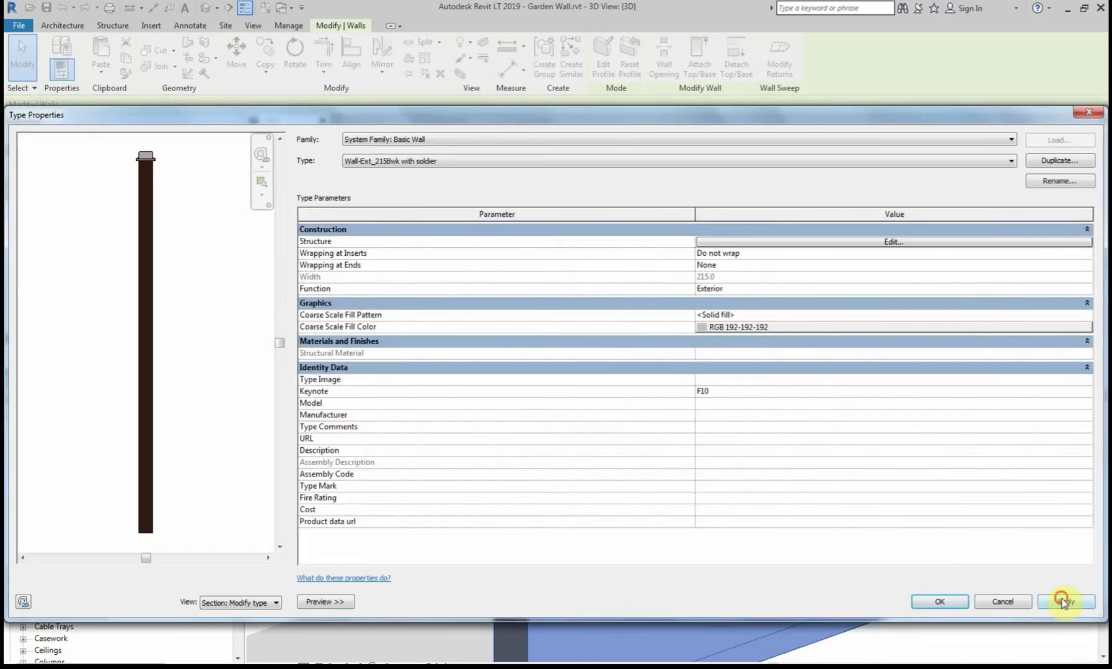
left_click(942, 603)
left_click(404, 293)
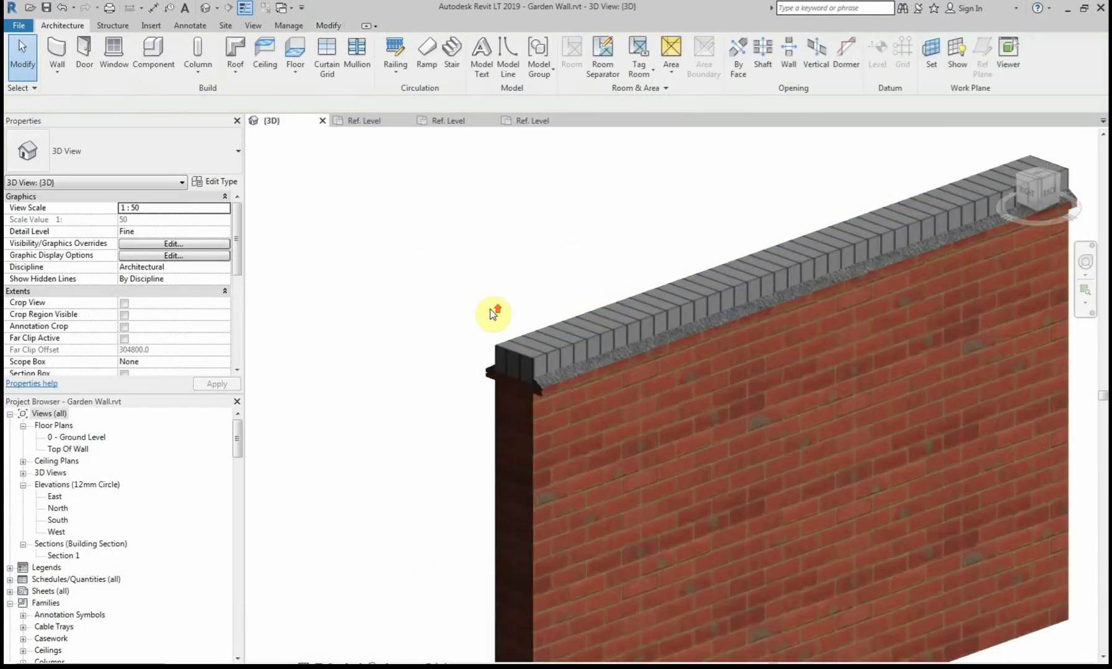
Examine the wall's soldier course, haunch and tile crease in 3D, and check the wall in the 0 - Ground Level floor plan
scroll(496, 322, "down", 3)
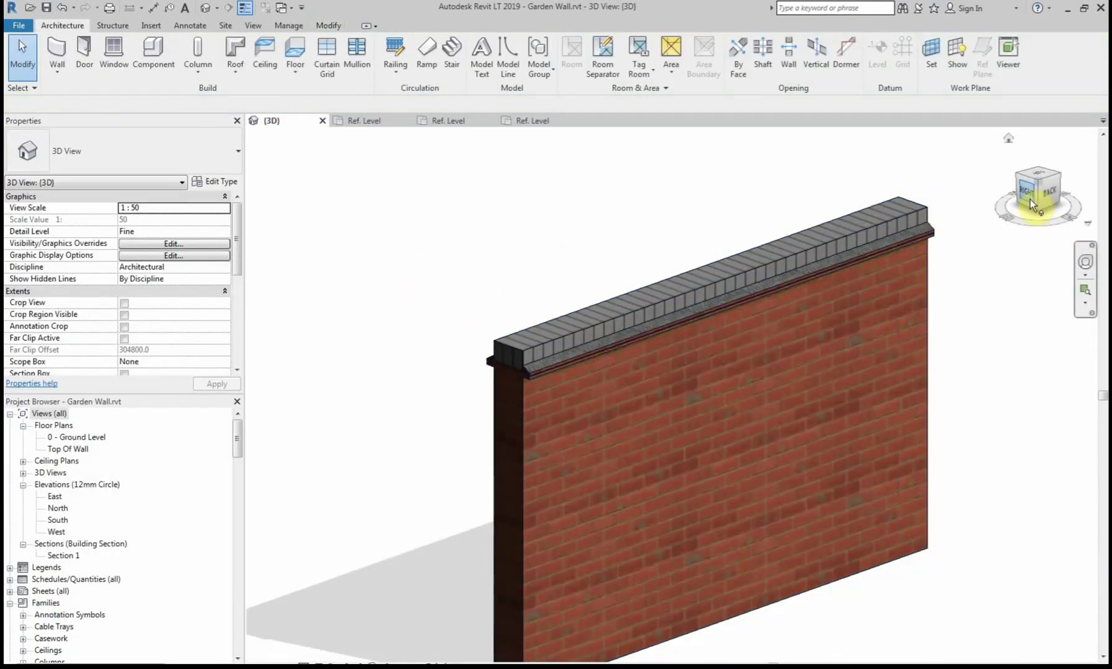
left_click_drag(1032, 202, 1059, 186)
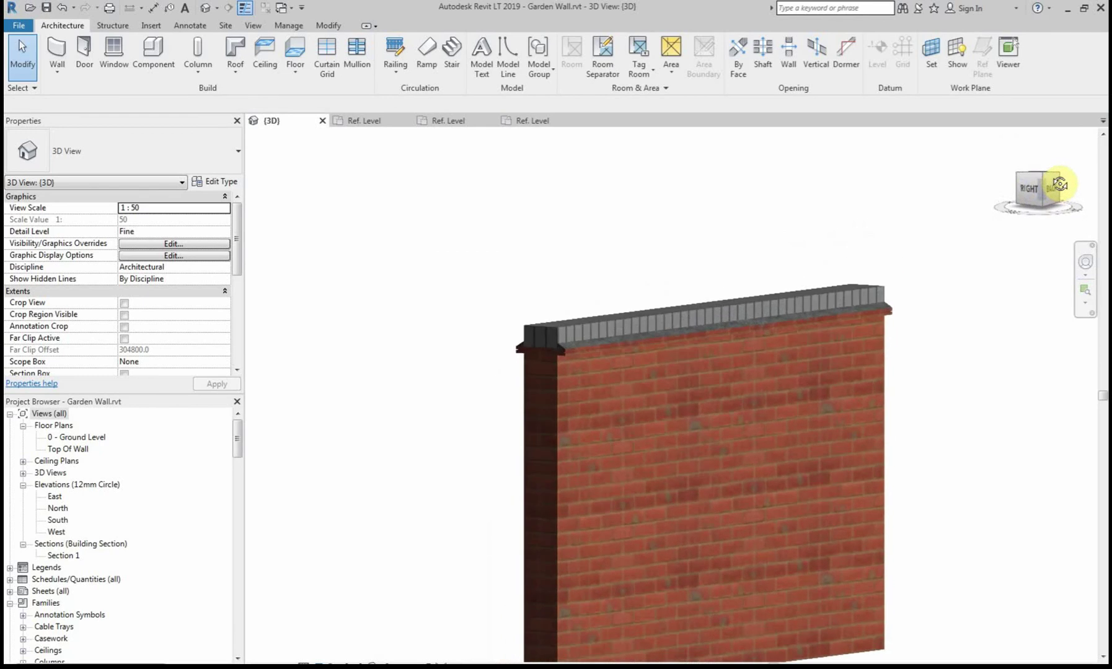
scroll(540, 304, "up", 2)
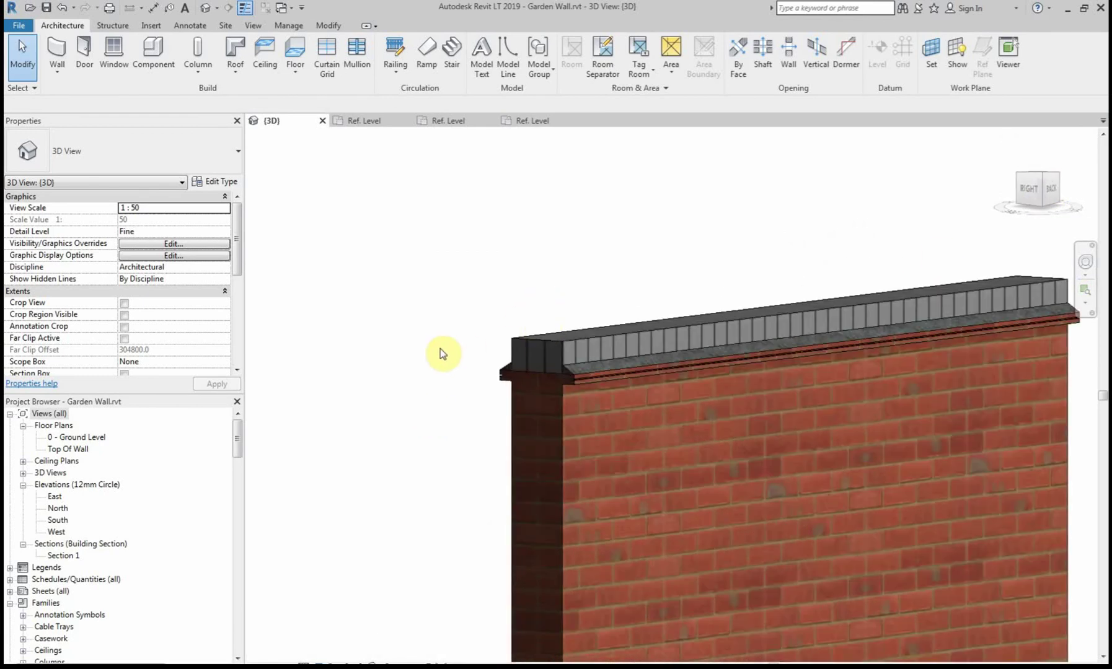
scroll(539, 350, "down", 2)
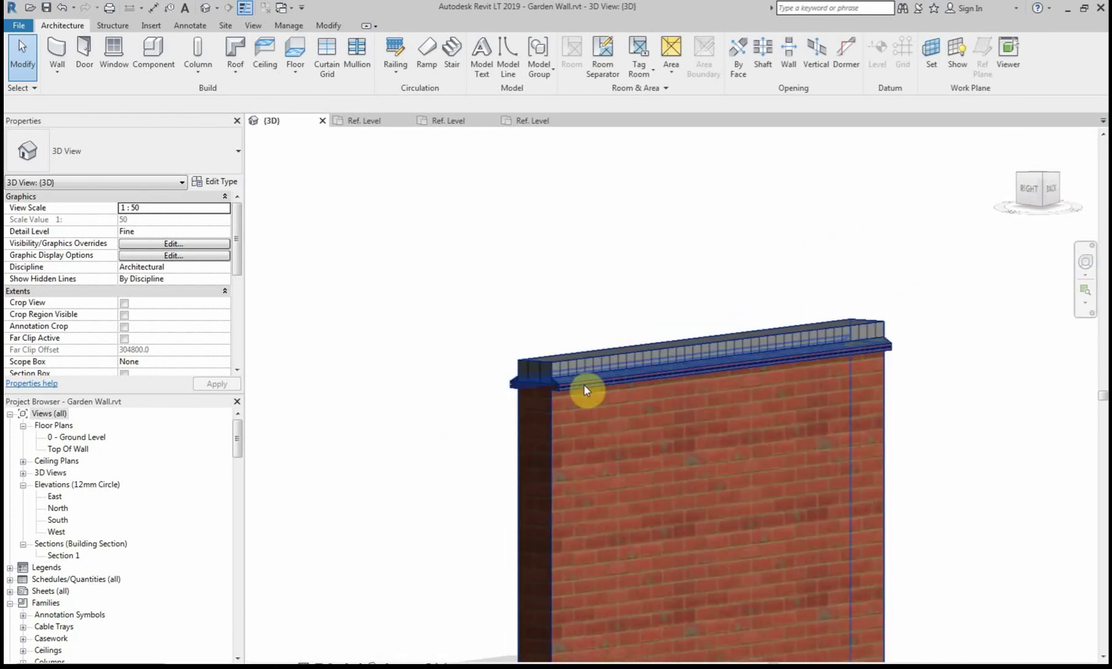
left_click(1030, 188)
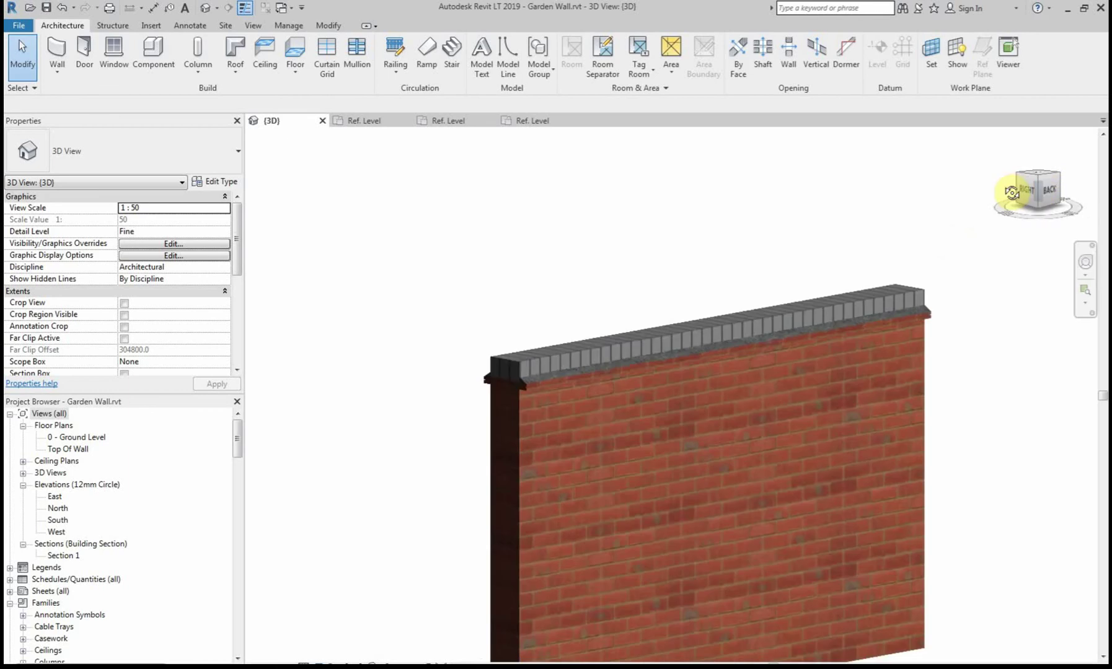
double_click(87, 437)
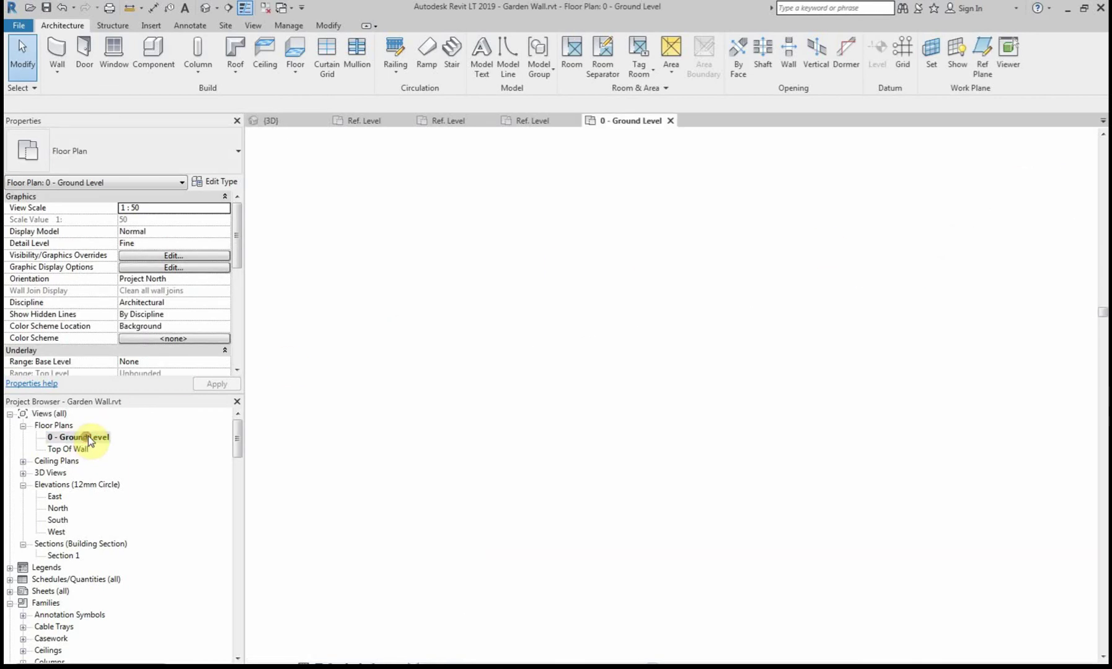
scroll(375, 403, "up", 1)
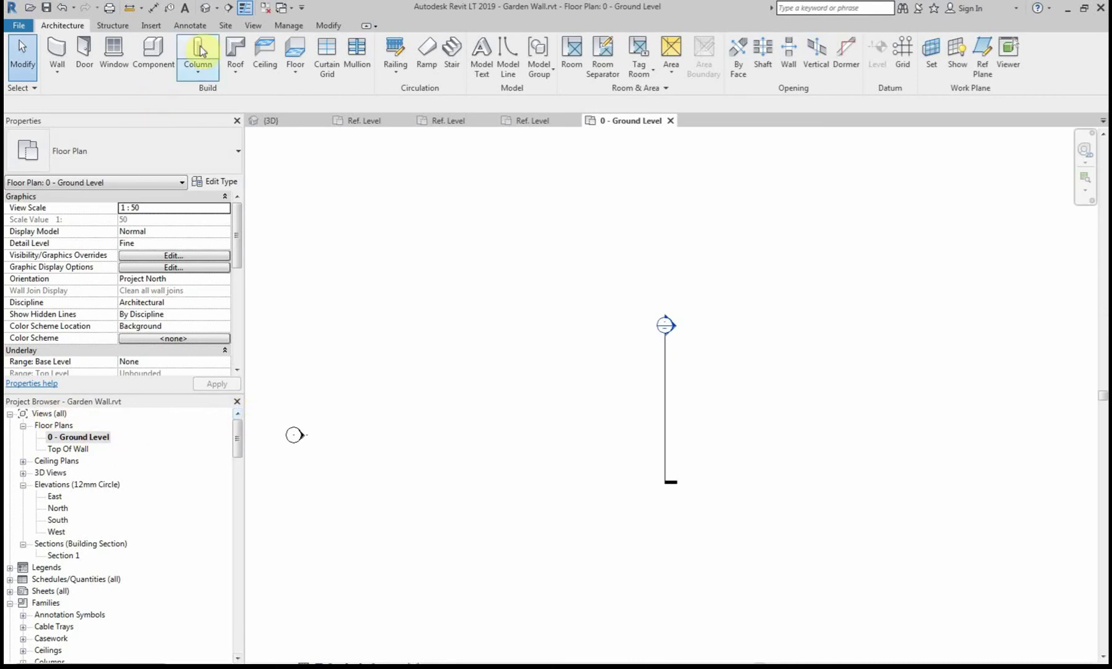
left_click(205, 9)
scroll(538, 198, "down", 1)
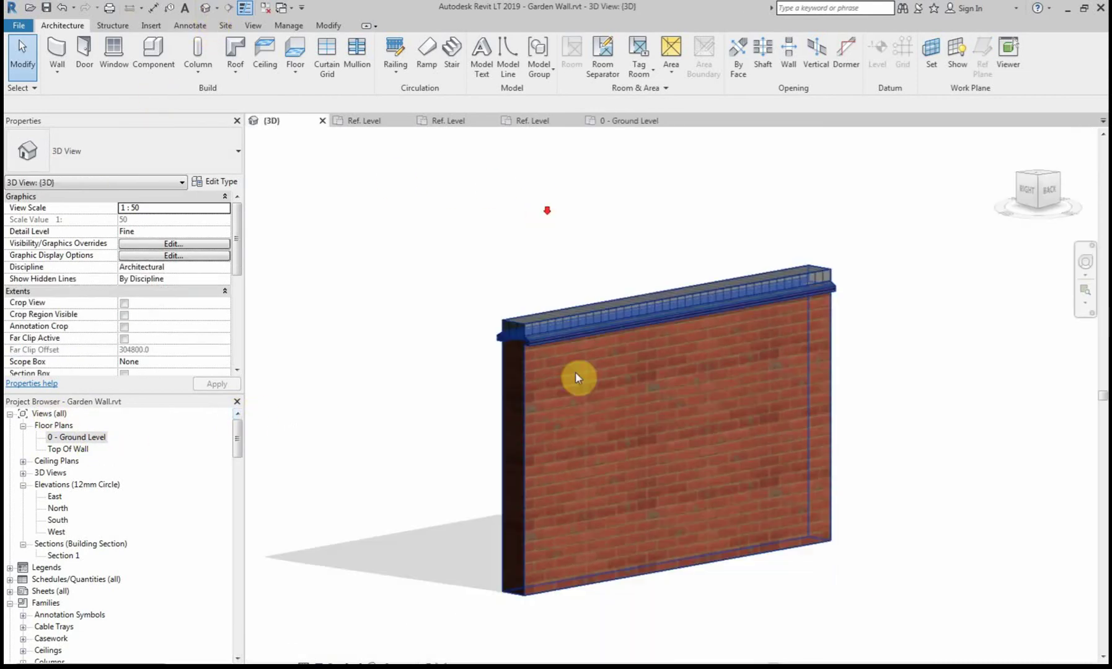
Set the garden wall's base constraint to 0 - Ground Level
left_click(573, 378)
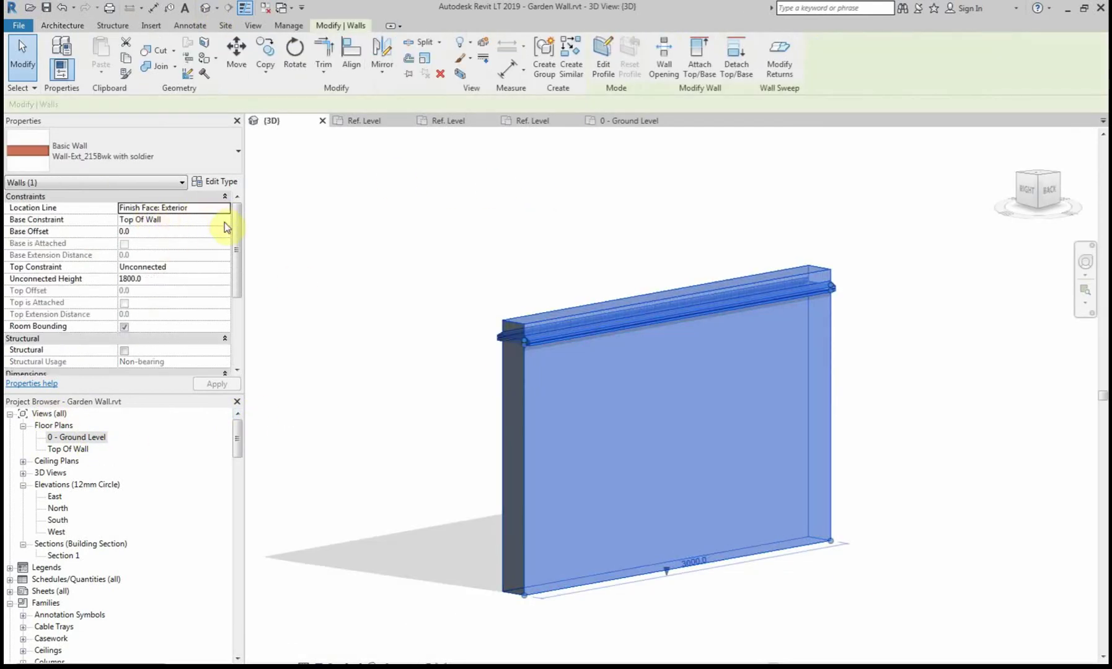
left_click(218, 218)
left_click(225, 221)
left_click(177, 231)
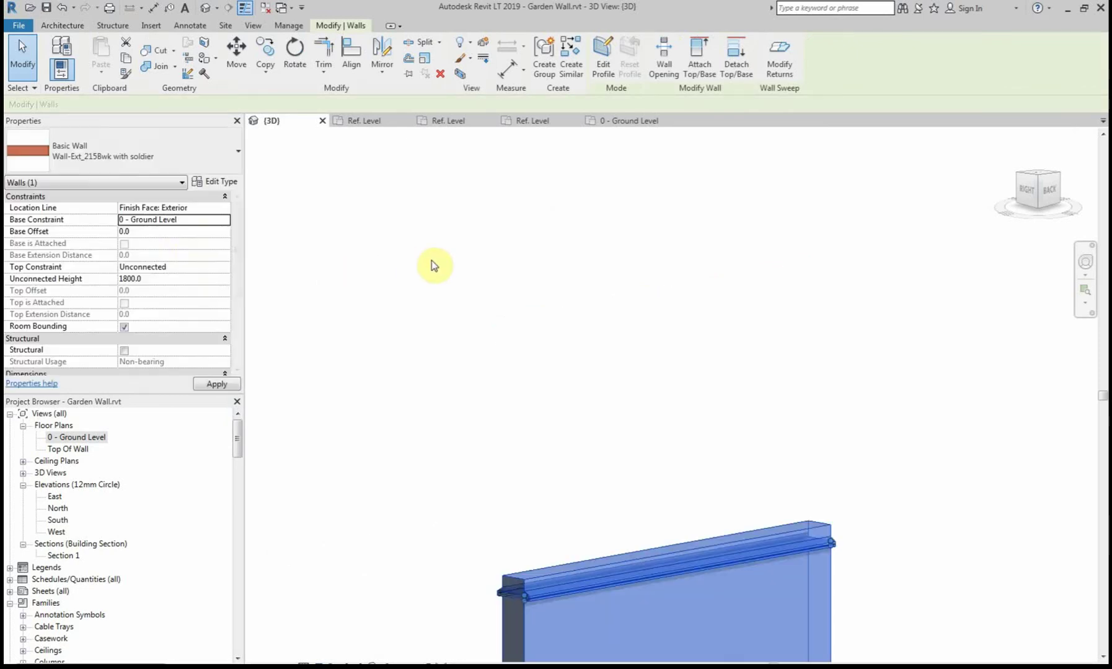
left_click(429, 301)
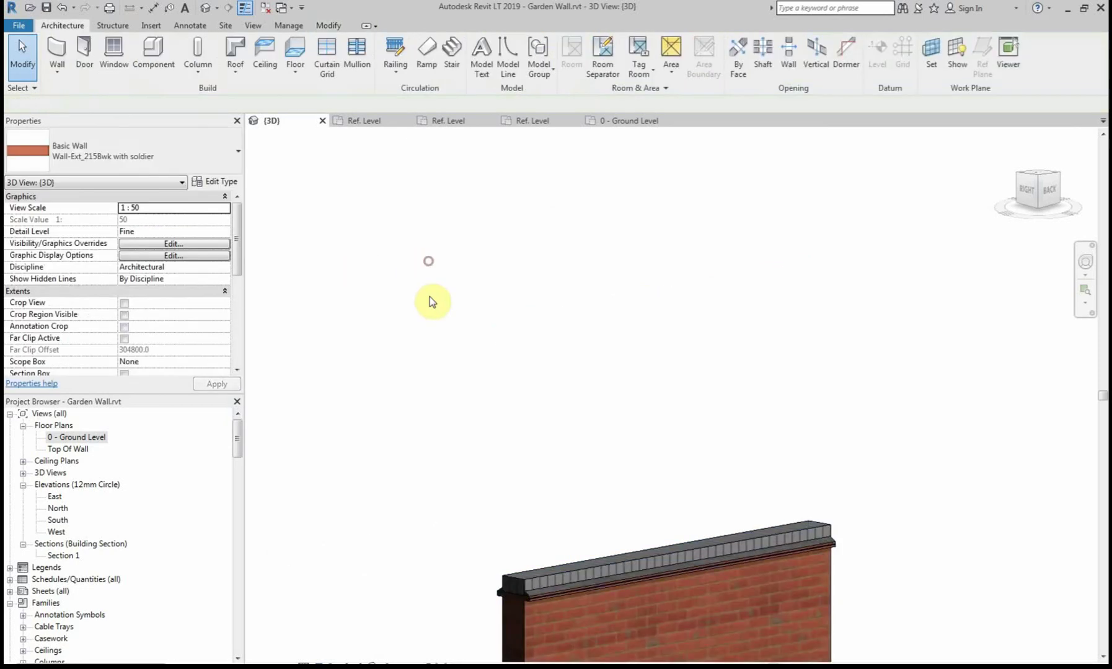
Draw a closed four-sided enclosure of matching walls around the existing wall in the 0 - Ground Level plan, with one slanted side
double_click(87, 437)
scroll(681, 394, "up", 4)
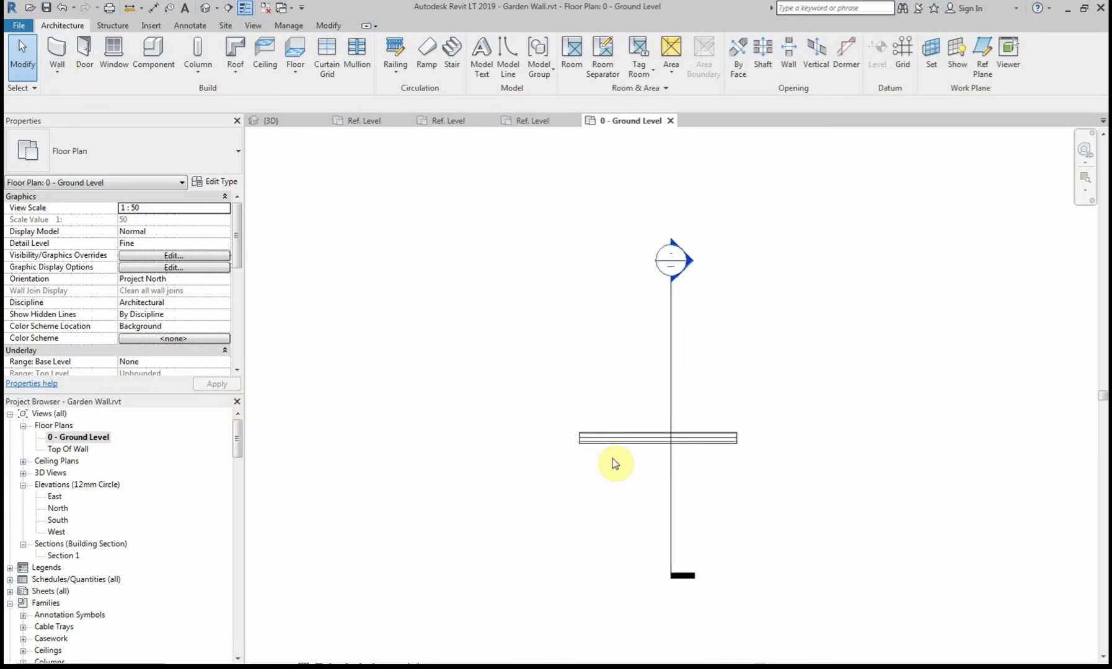
right_click(615, 441)
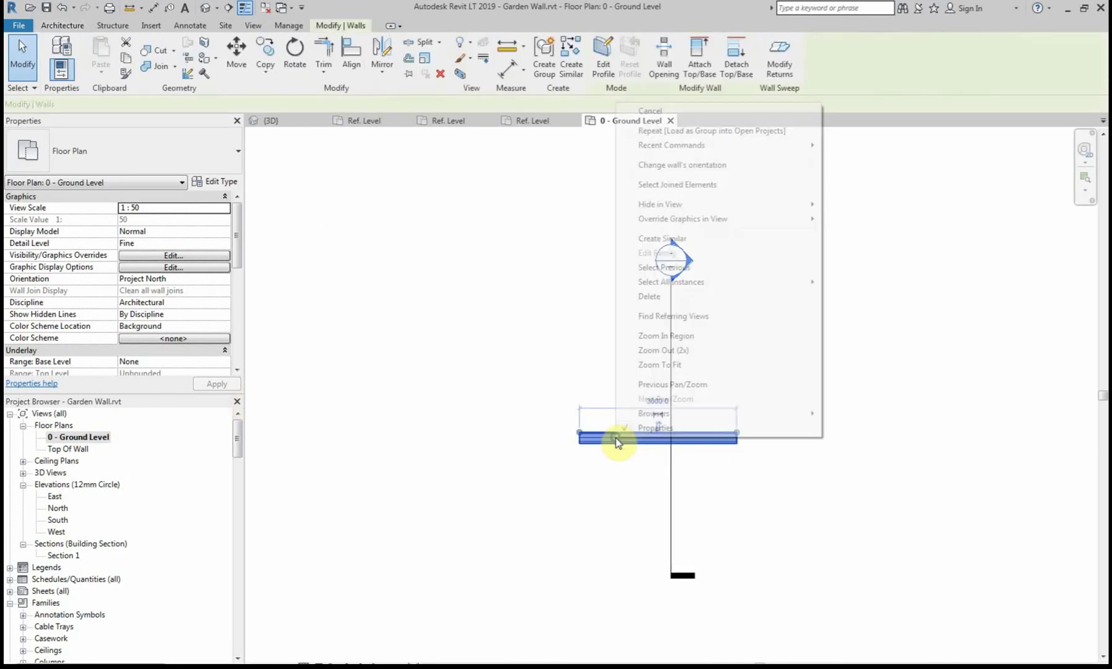
left_click(662, 238)
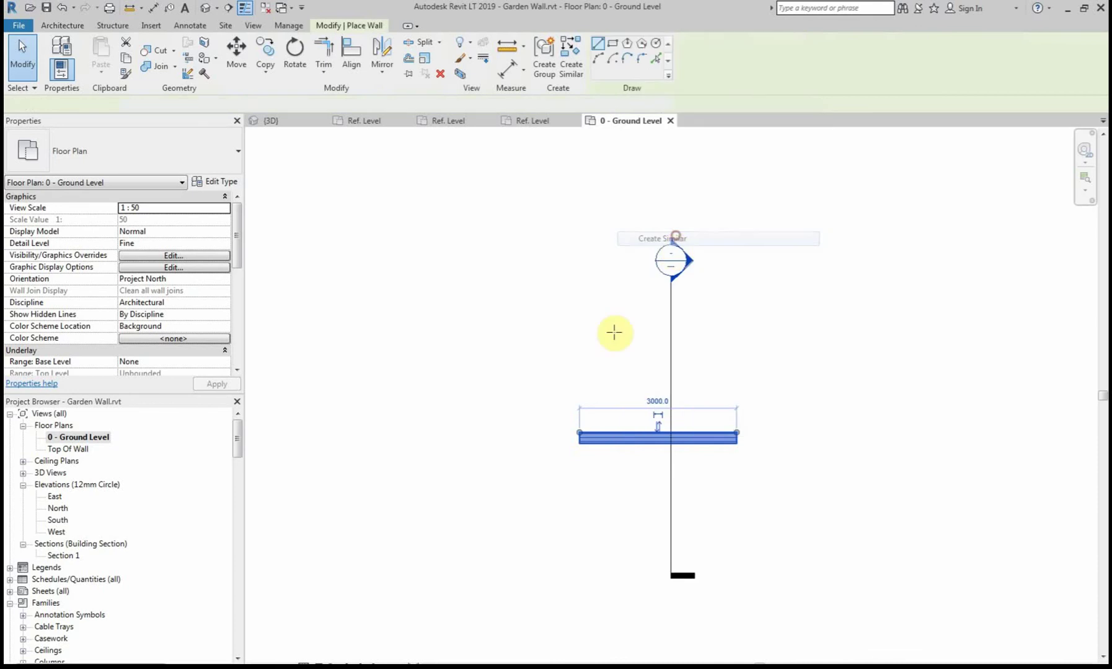
left_click(563, 336)
left_click(871, 336)
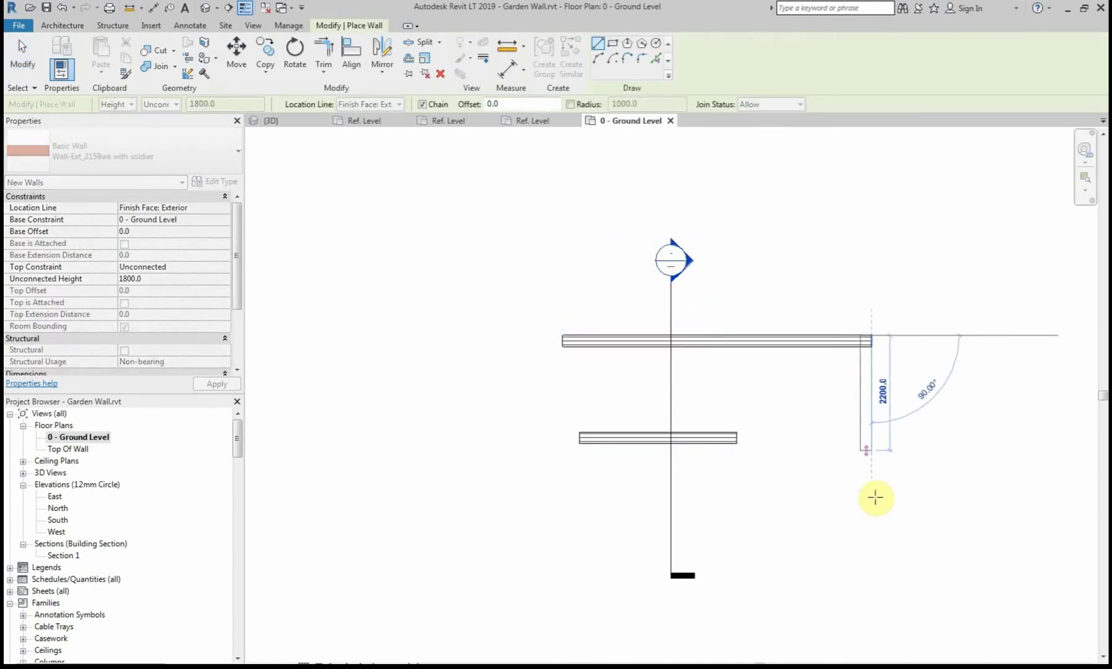
left_click(873, 581)
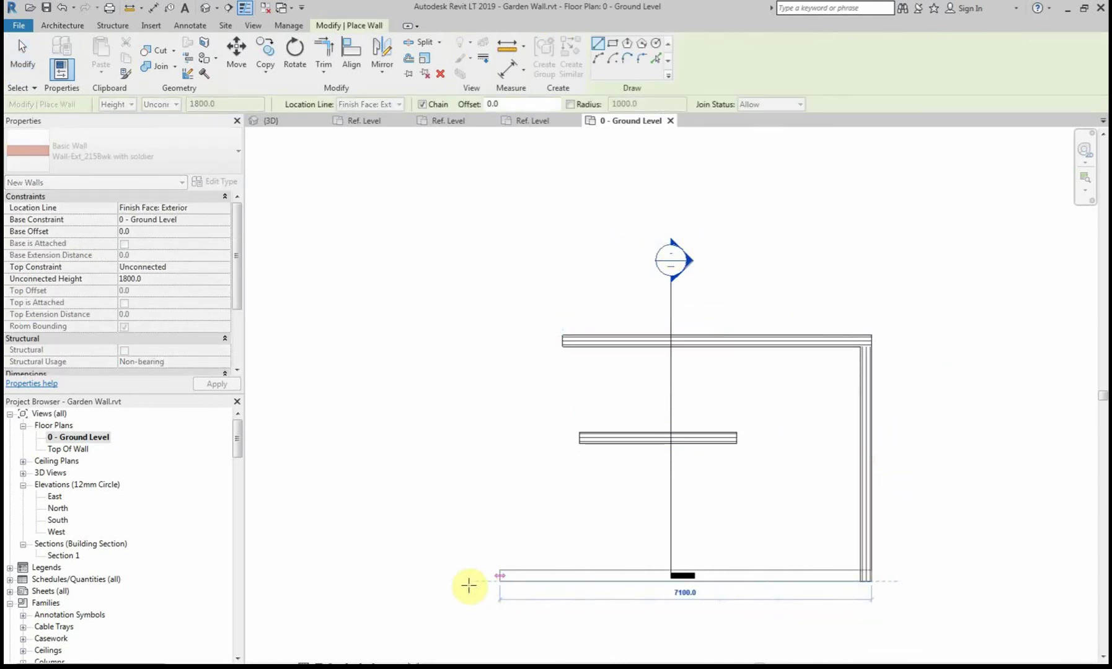
left_click(417, 579)
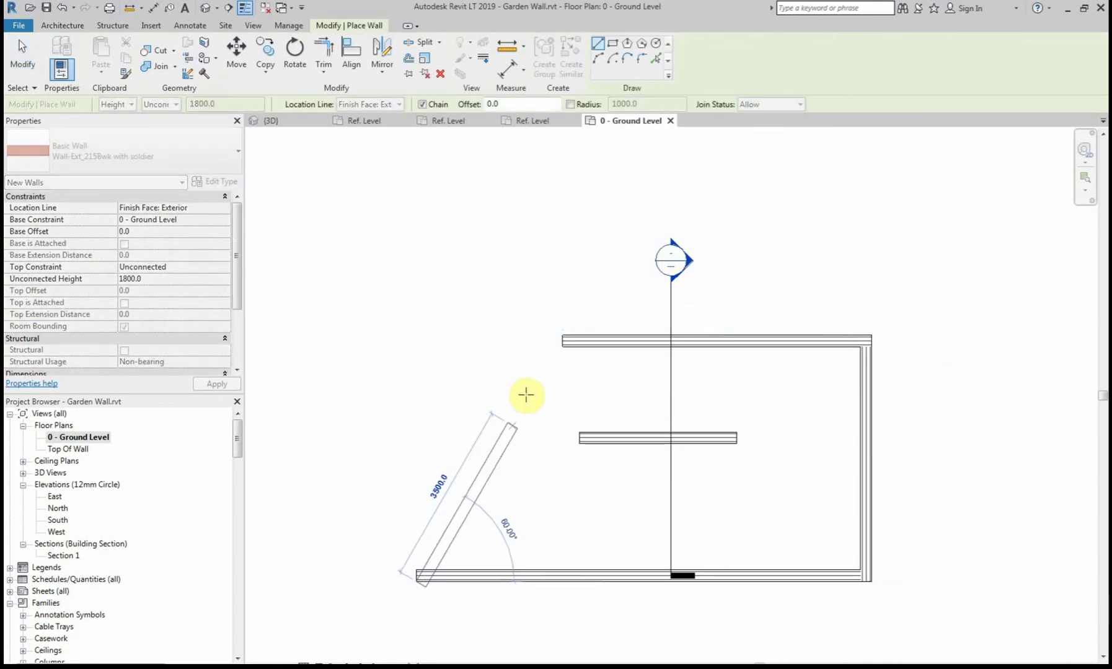
left_click(561, 338)
key("Escape")
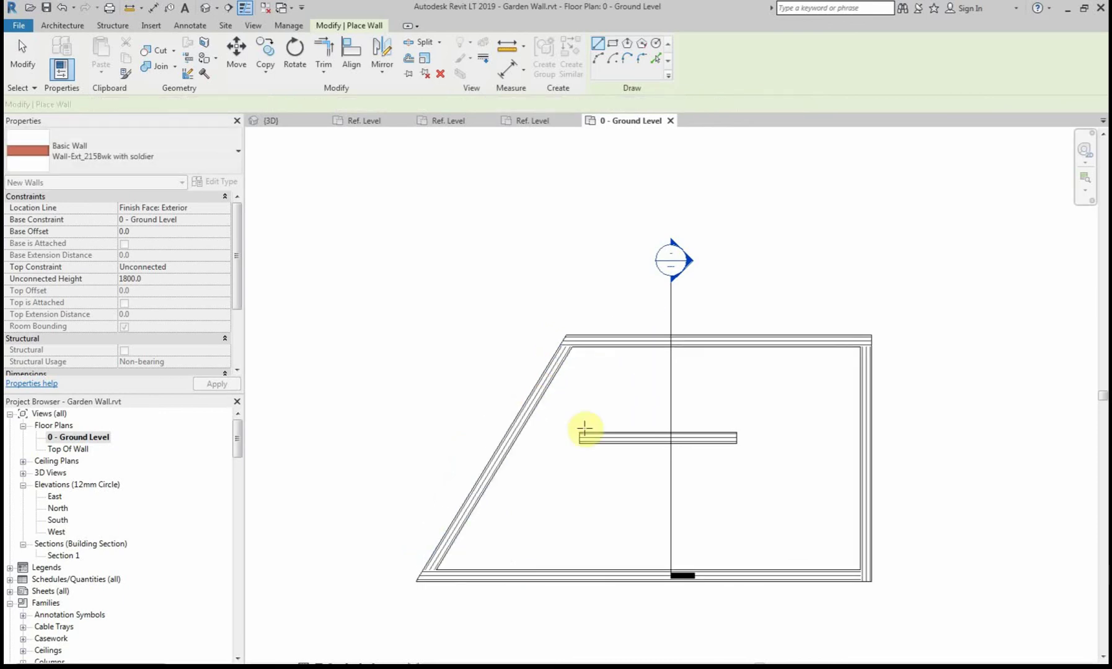
key("Escape")
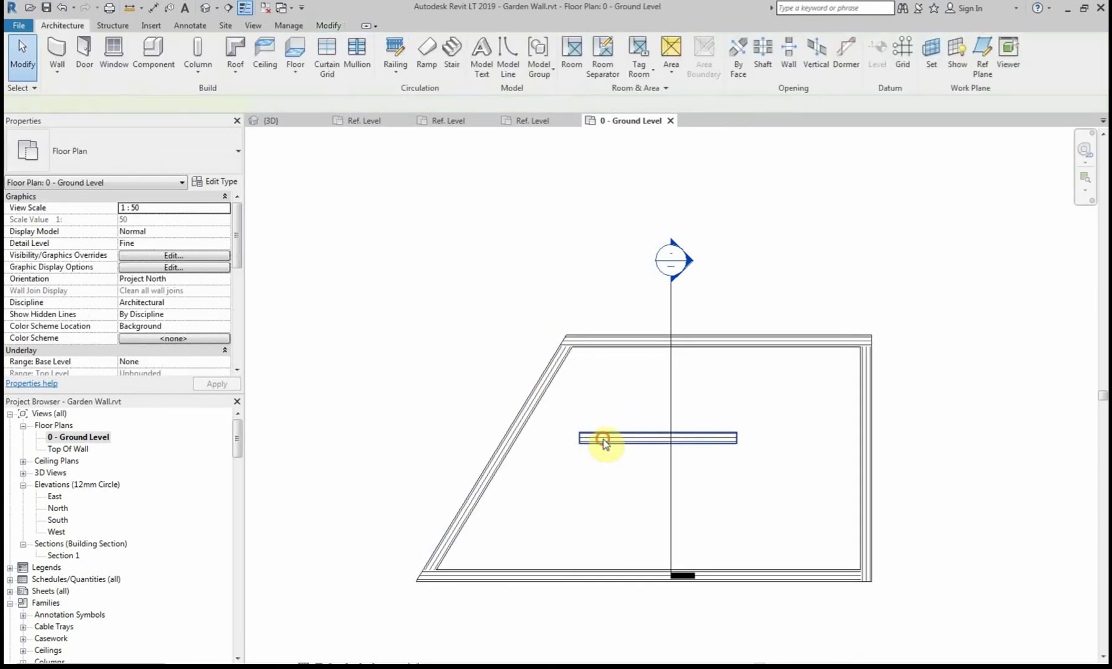
Delete the original straight wall inside the enclosure and return to the 3D view
left_click(602, 438)
key("Delete")
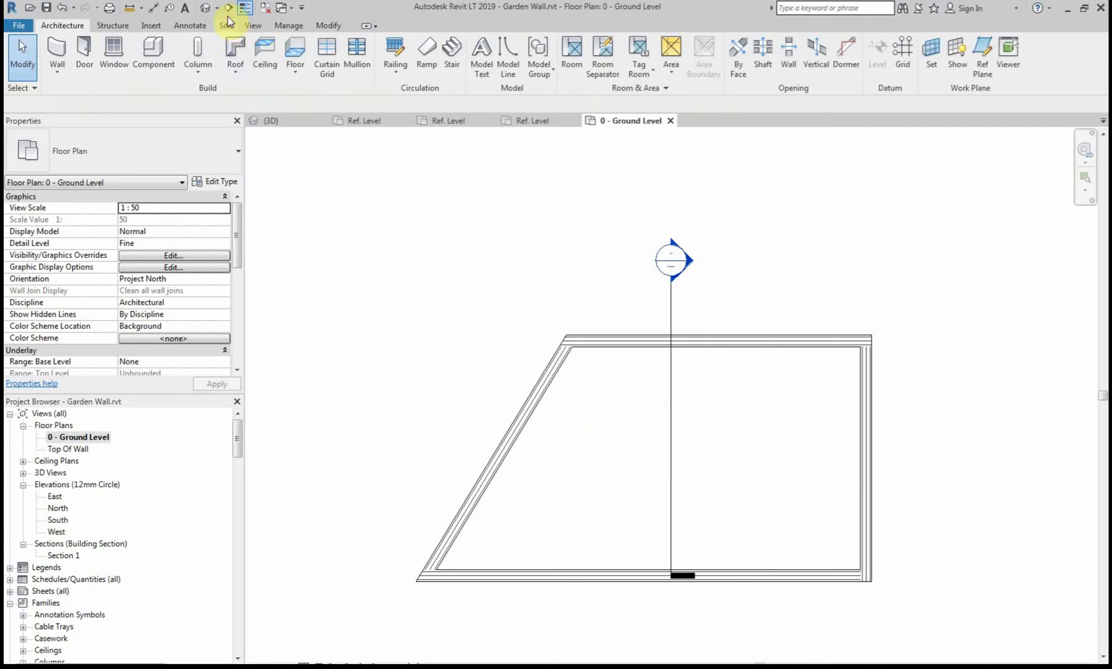
left_click(207, 9)
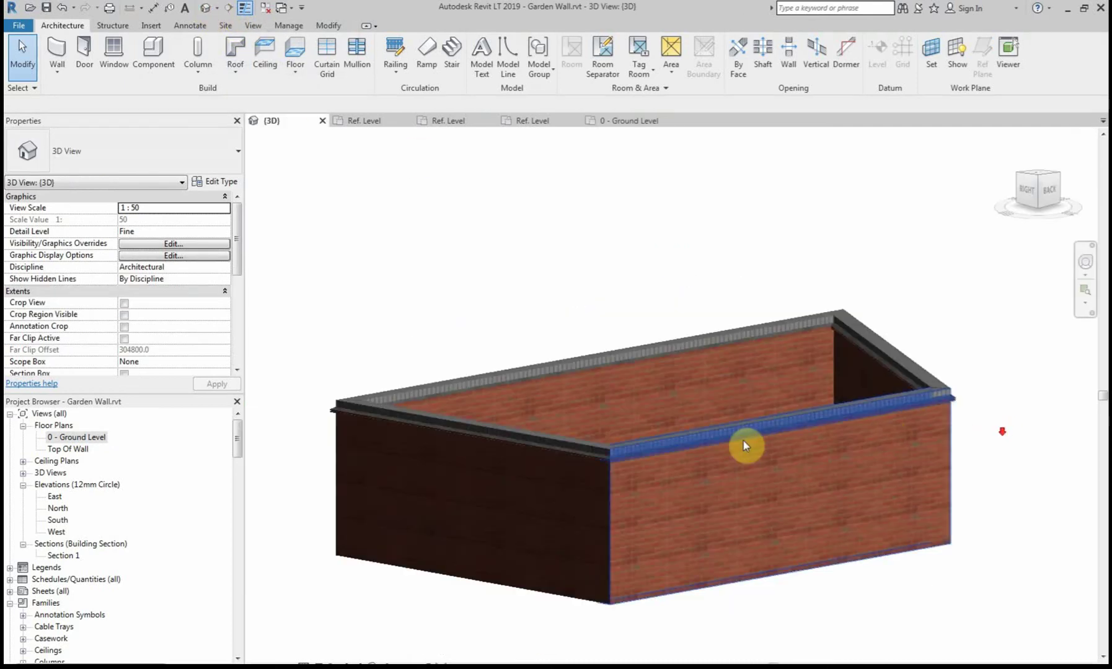
Examine how the soldier course, haunch and tile crease meet at the enclosure's corners in 3D
scroll(548, 449, "up", 6)
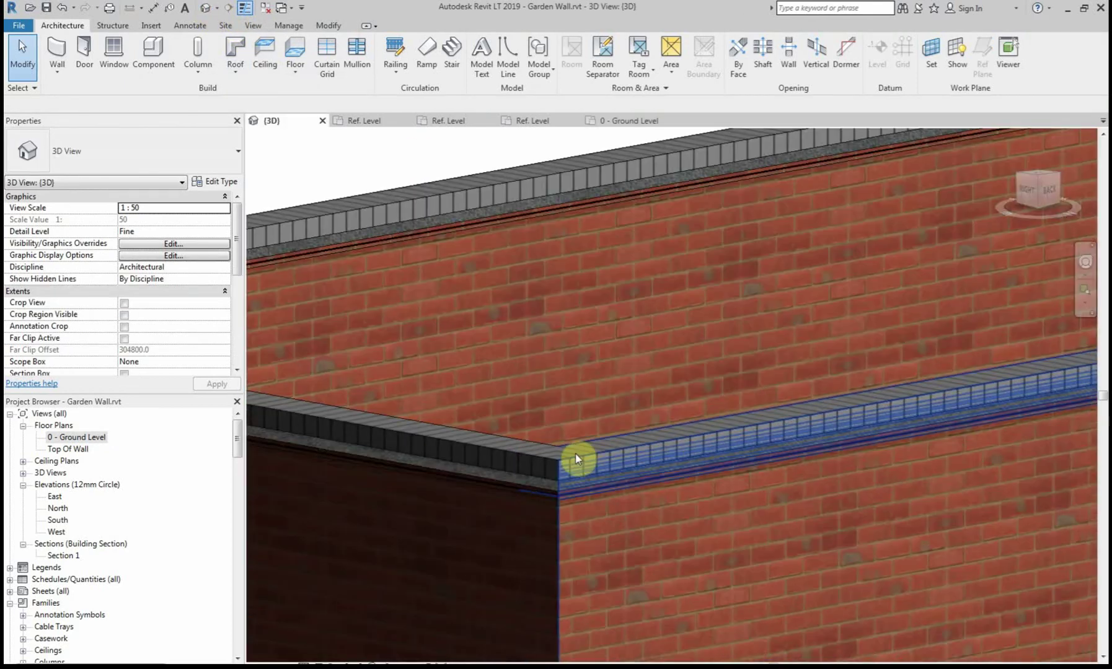
scroll(614, 459, "down", 6)
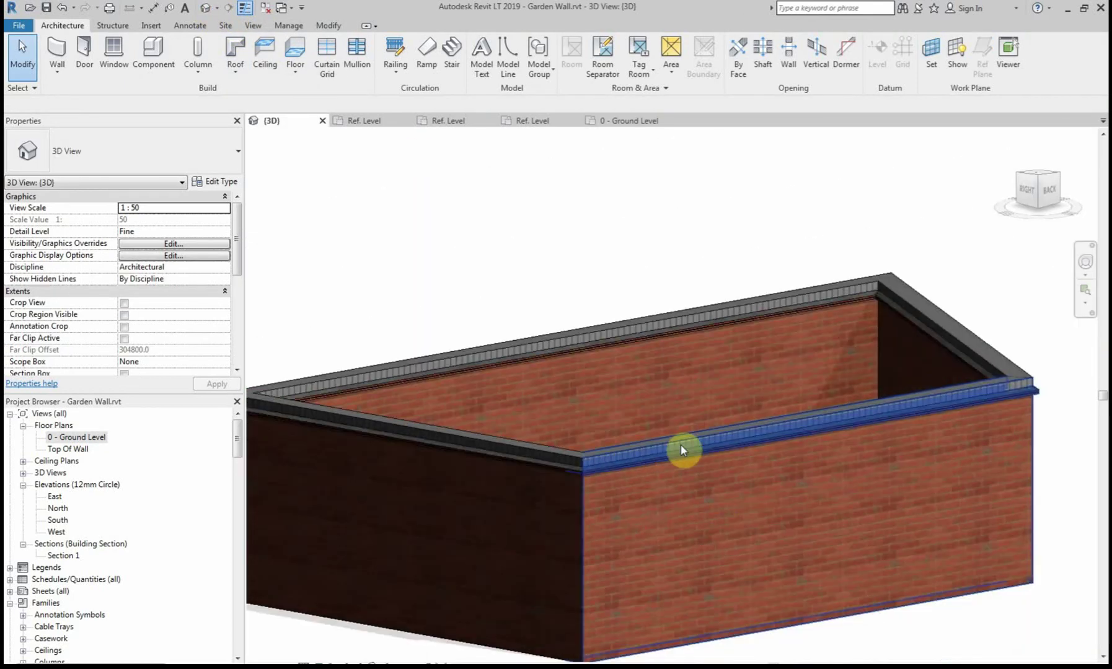
left_click(1028, 193)
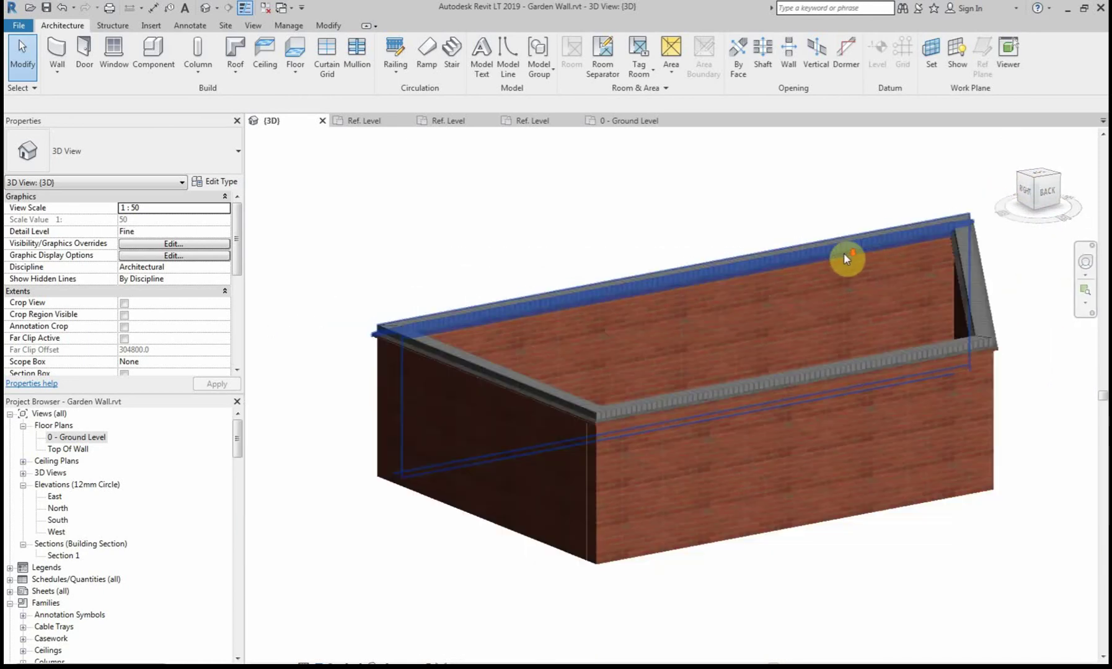
scroll(687, 254, "up", 3)
scroll(685, 252, "down", 3)
scroll(688, 253, "up", 2)
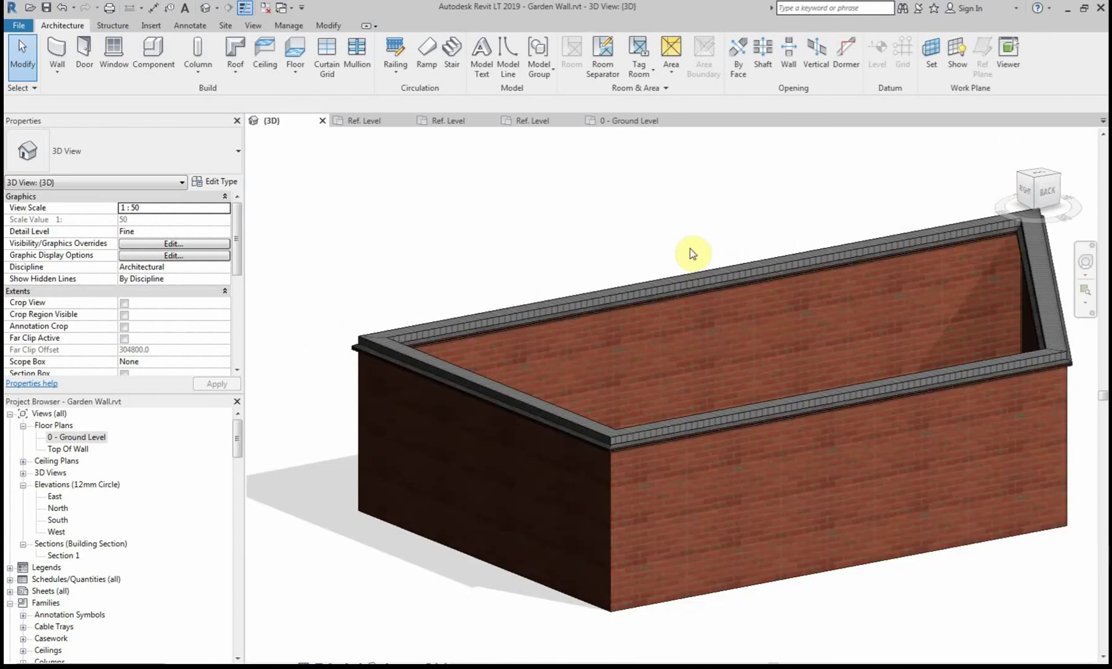